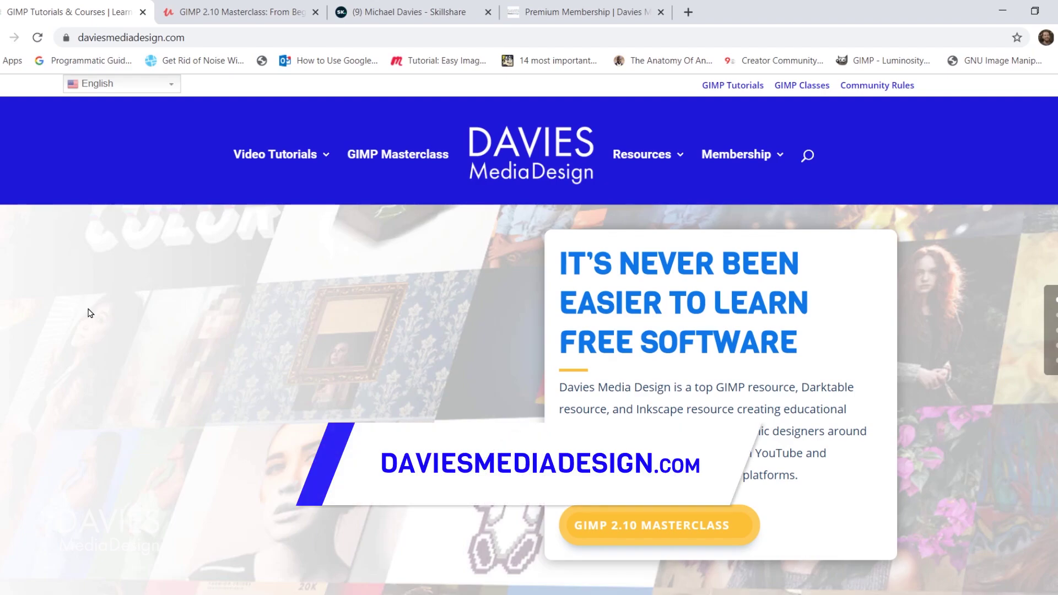
# - Scroll through the Davies Media Design homepage tutorials, then switch to the Udemy GIMP 2.10 Masterclass tab
pyautogui.scroll(-10, 101, 321)
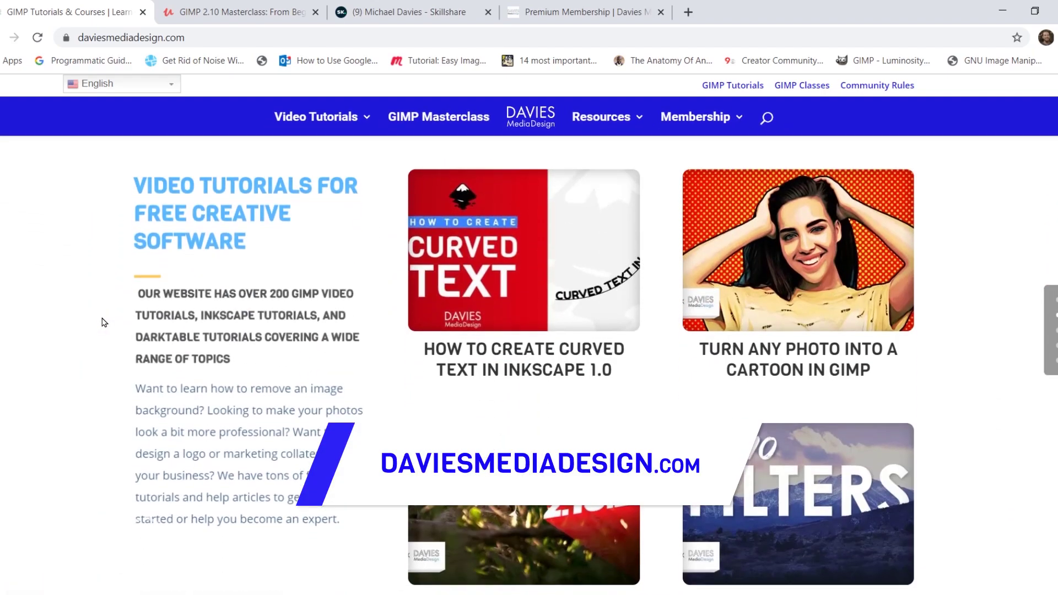
pyautogui.scroll(-5, 104, 322)
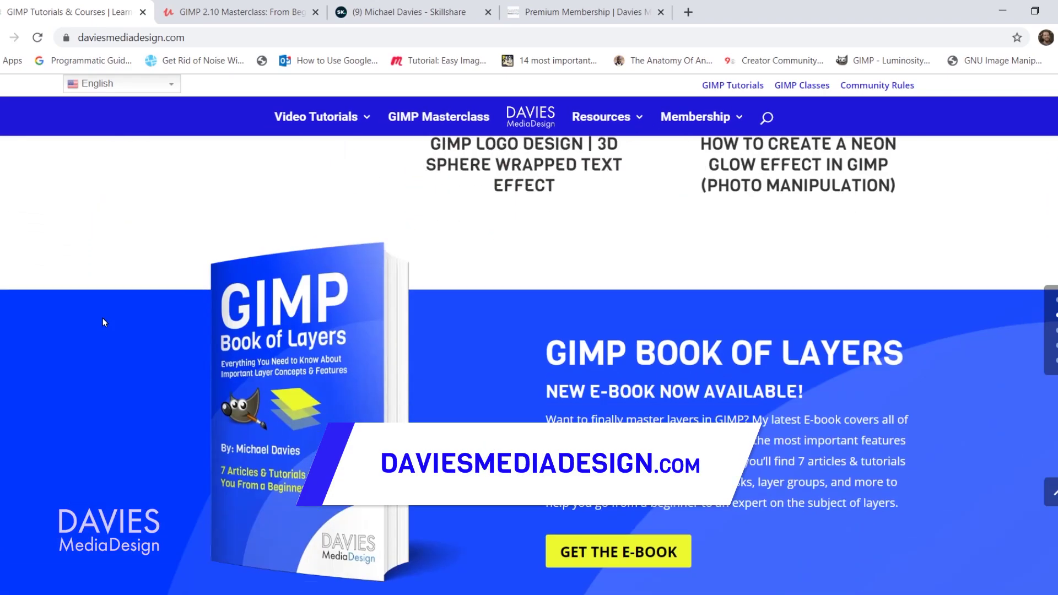
pyautogui.scroll(-10, 105, 322)
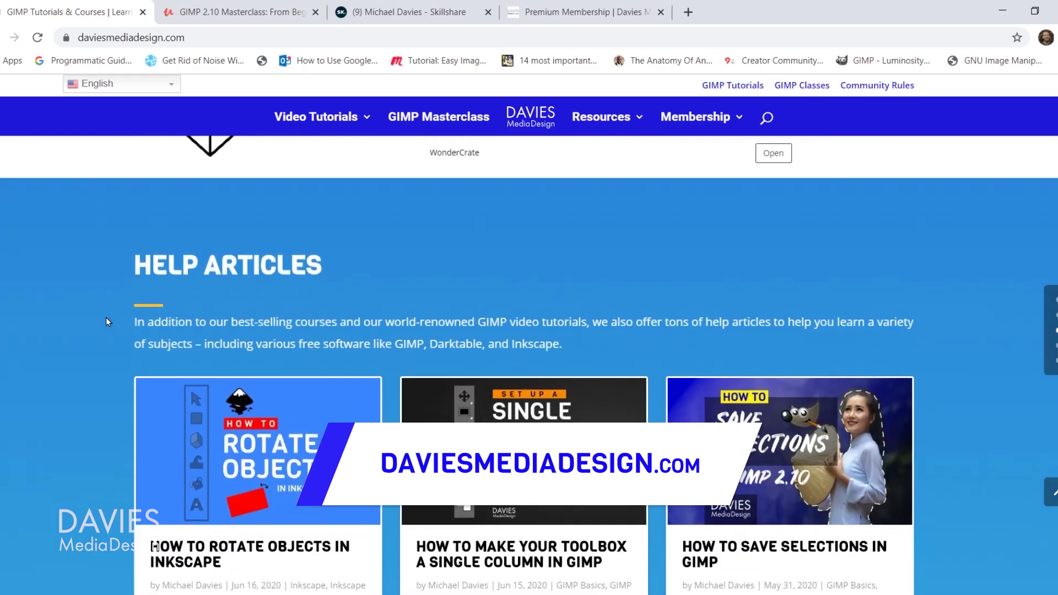
pyautogui.scroll(-8, 108, 315)
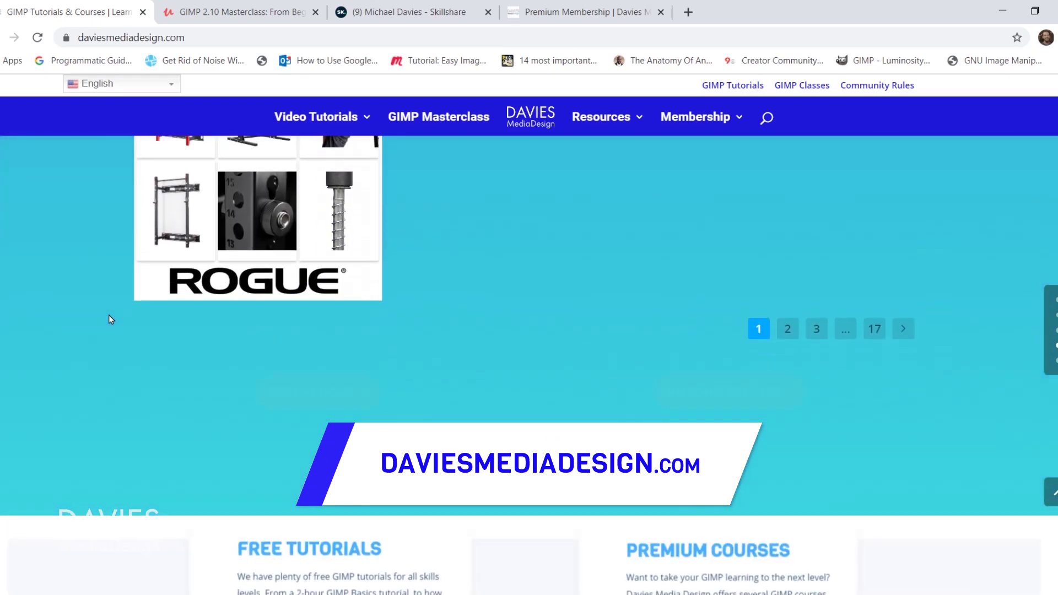
pyautogui.hotkey('ctrl', 'Tab')
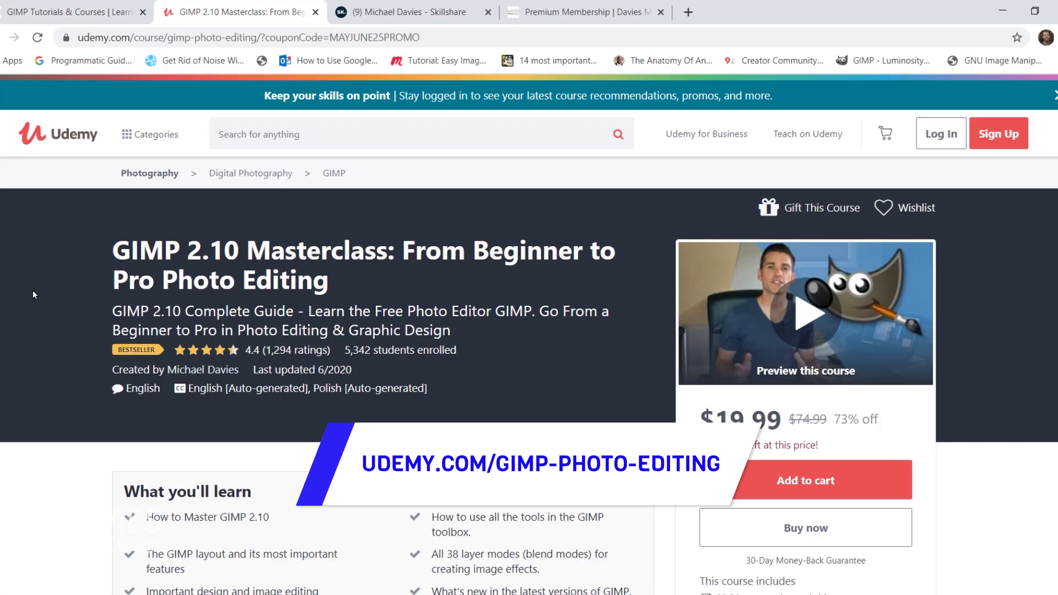
# - Go to the Skillshare teacher profile tab, then on to the Premium Membership tab
pyautogui.hotkey('ctrl', 'Tab')
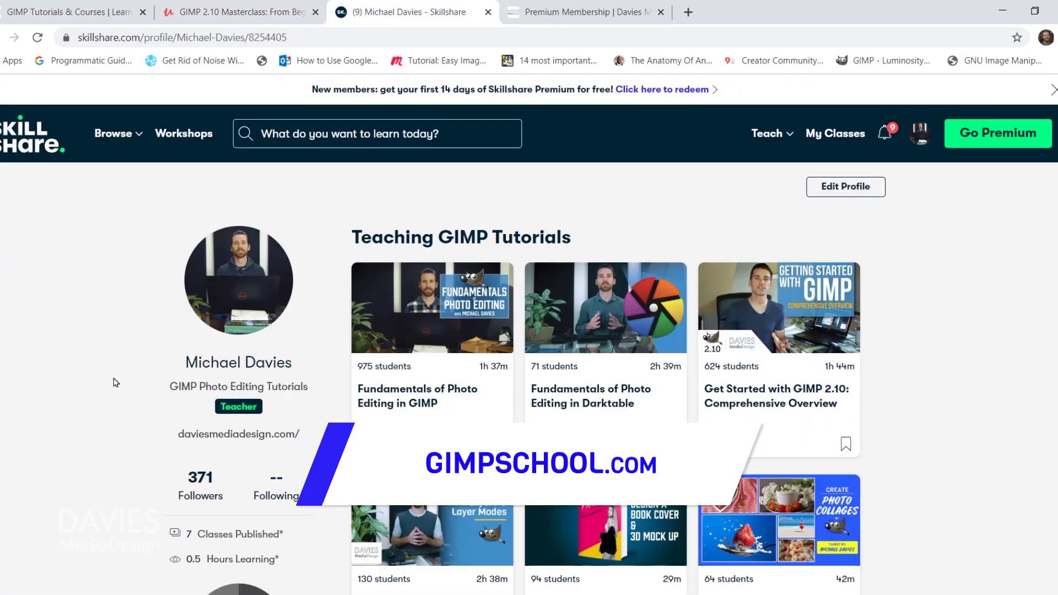
pyautogui.hotkey('ctrl', 'Tab')
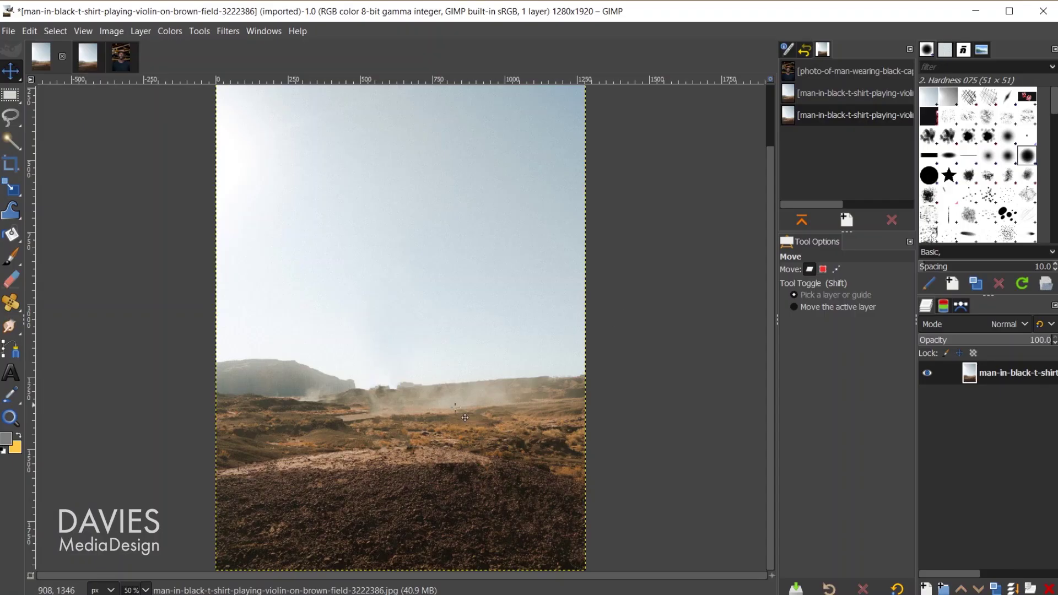
# - Reopen the recent man-with-guitar desert photo, converting it to the built-in sRGB profile
pyautogui.click(121, 55)
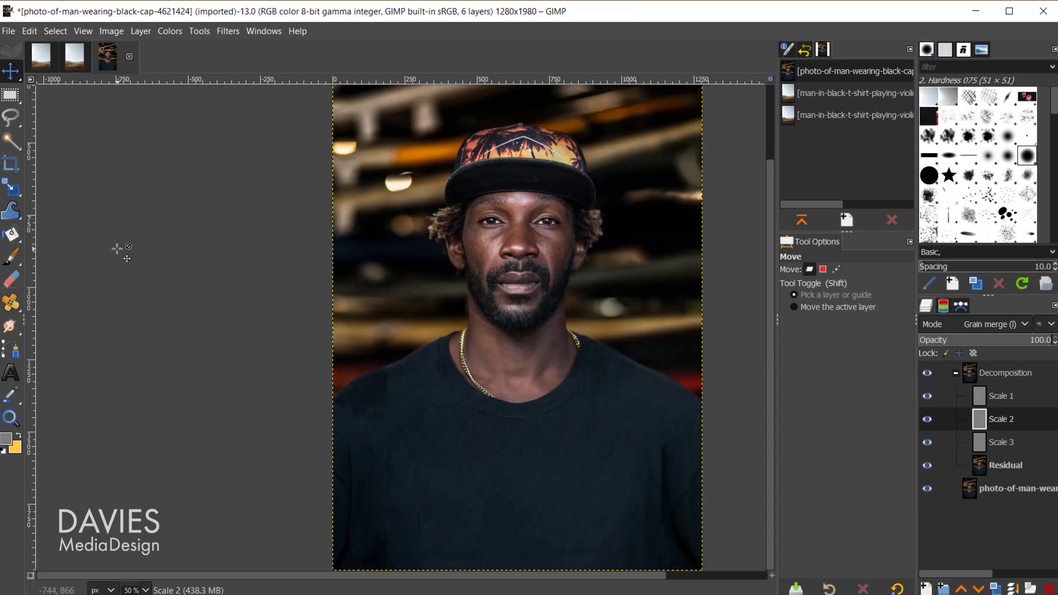
pyautogui.click(41, 59)
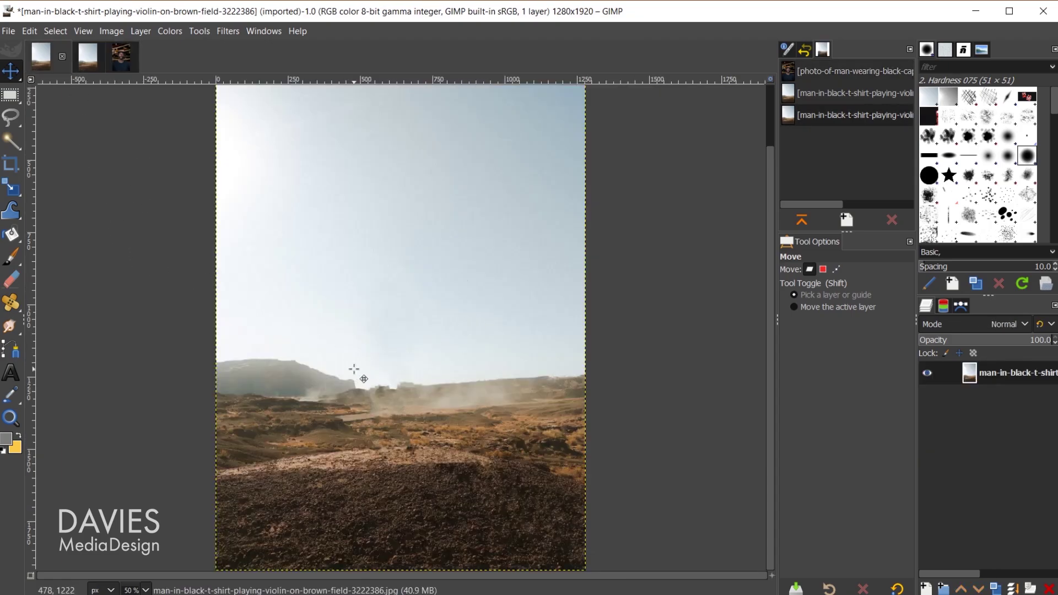
pyautogui.click(8, 31)
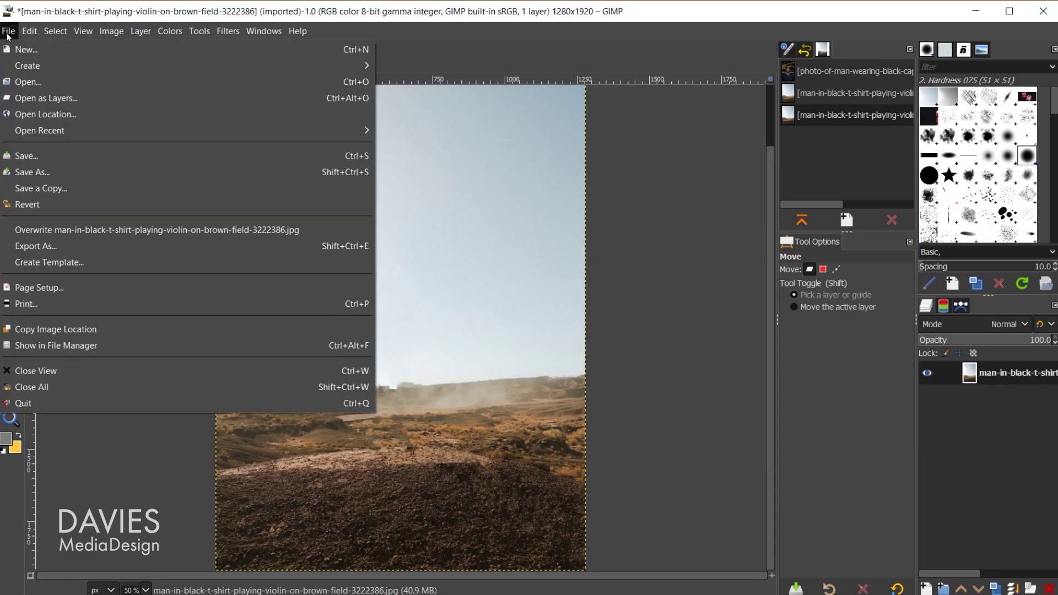
pyautogui.moveTo(54, 132)
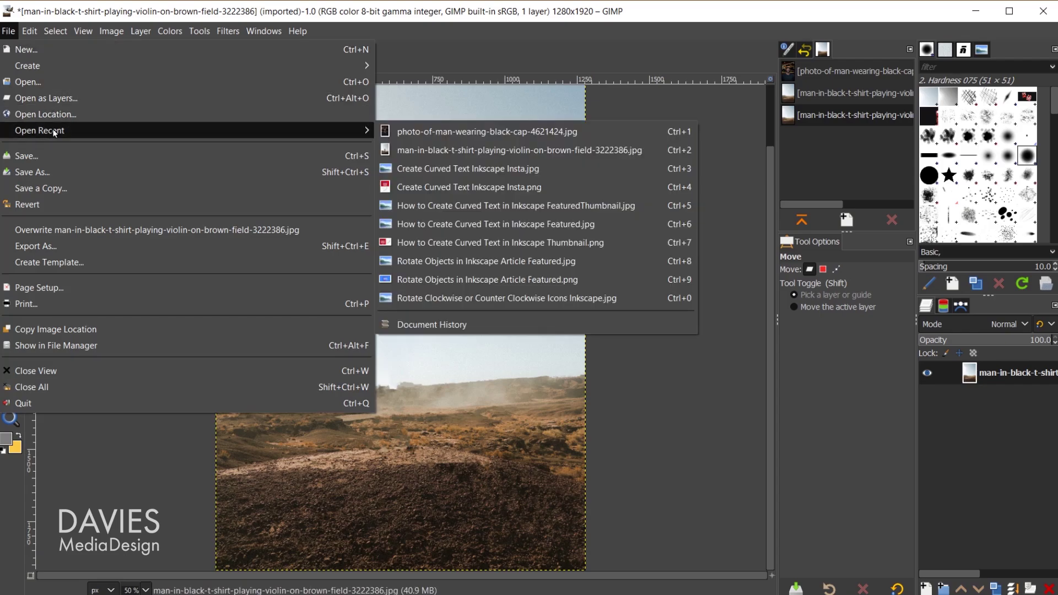
pyautogui.click(429, 150)
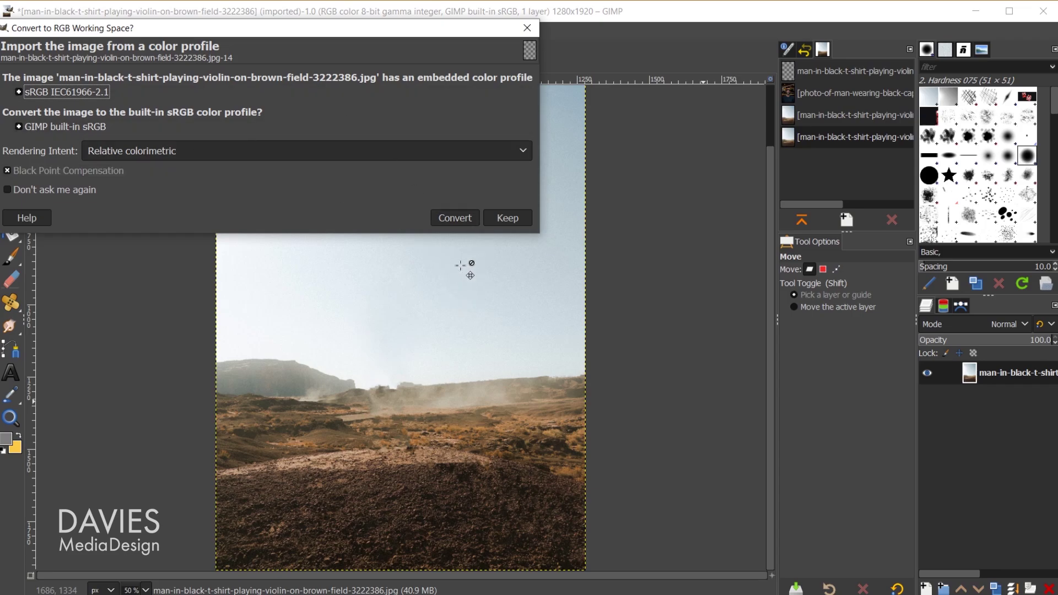
pyautogui.click(455, 218)
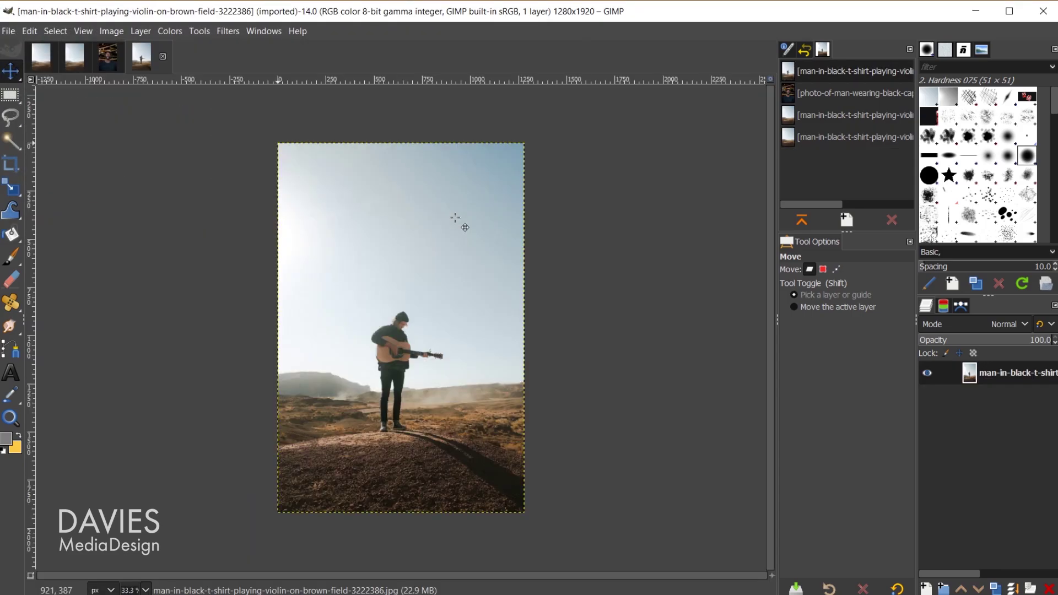
# - Compare the guitarist-free landscape versions, then return to the man-with-guitar photo
pyautogui.scroll(1, 450, 437)
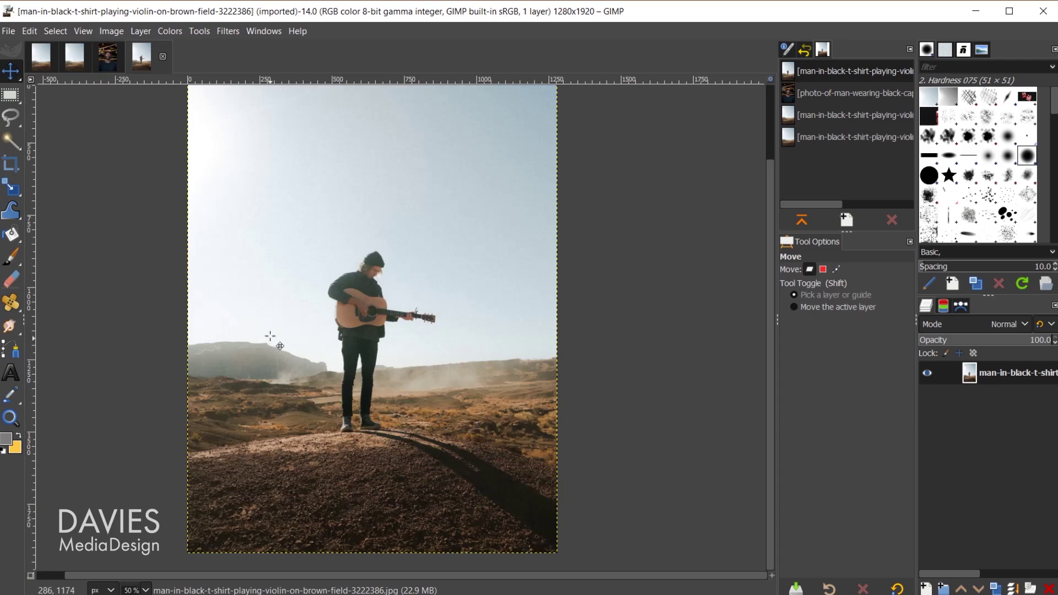
pyautogui.click(41, 57)
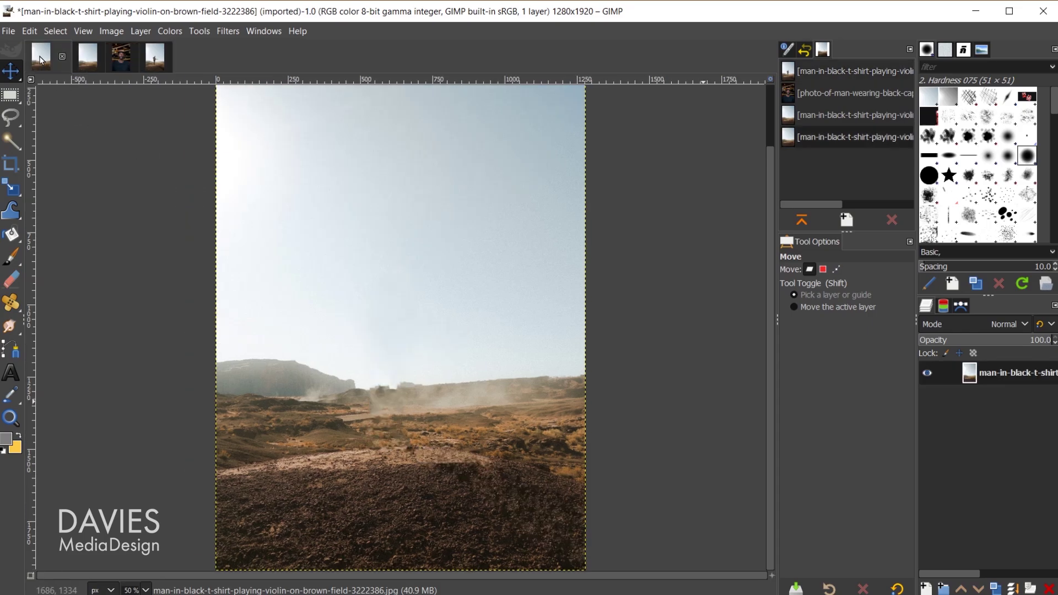
pyautogui.click(88, 65)
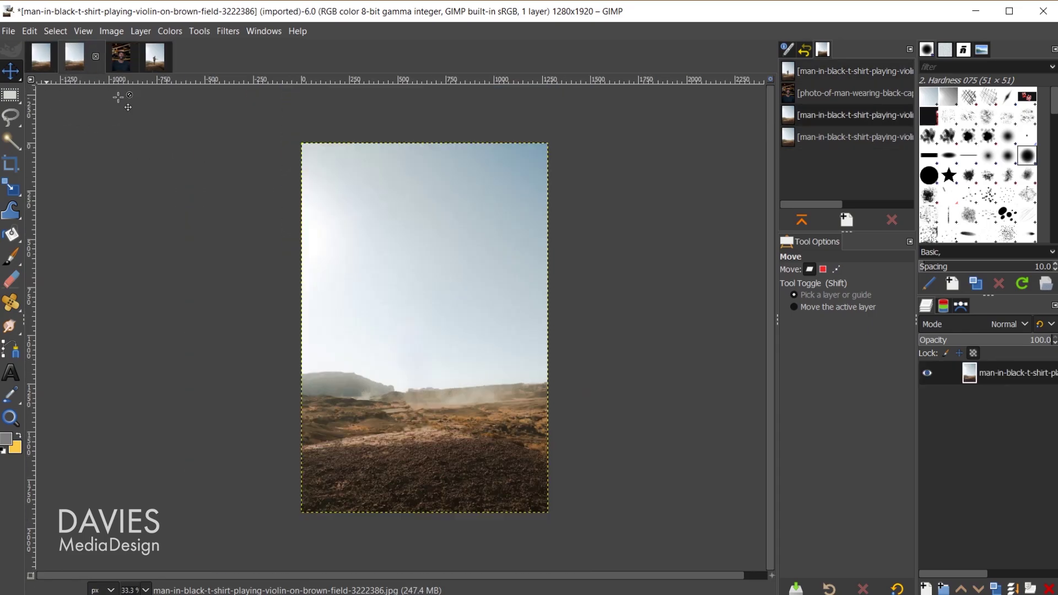
pyautogui.press('+')
pyautogui.scroll(-1, 444, 310)
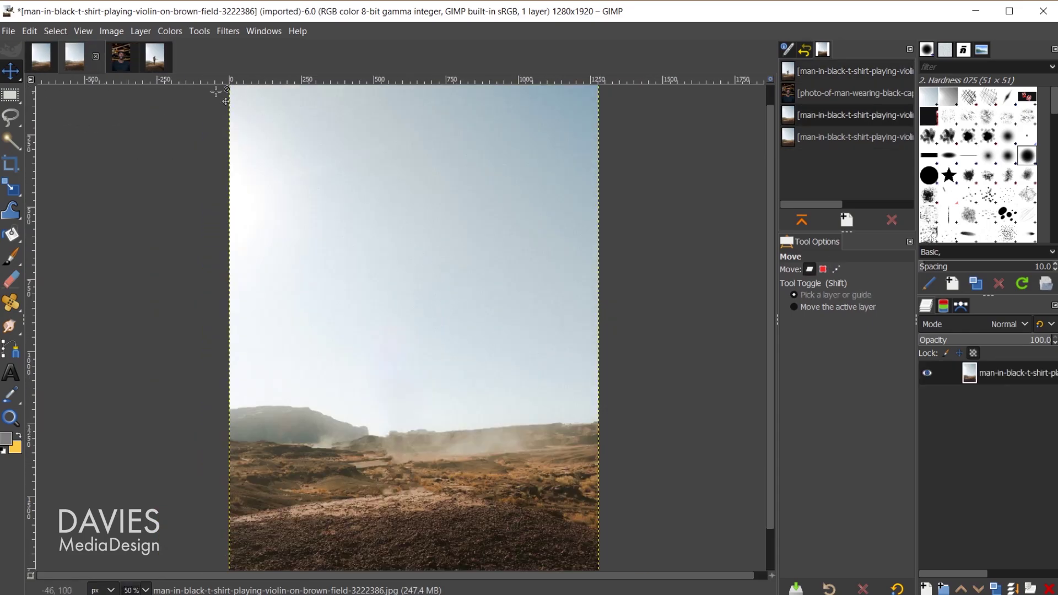
pyautogui.click(156, 57)
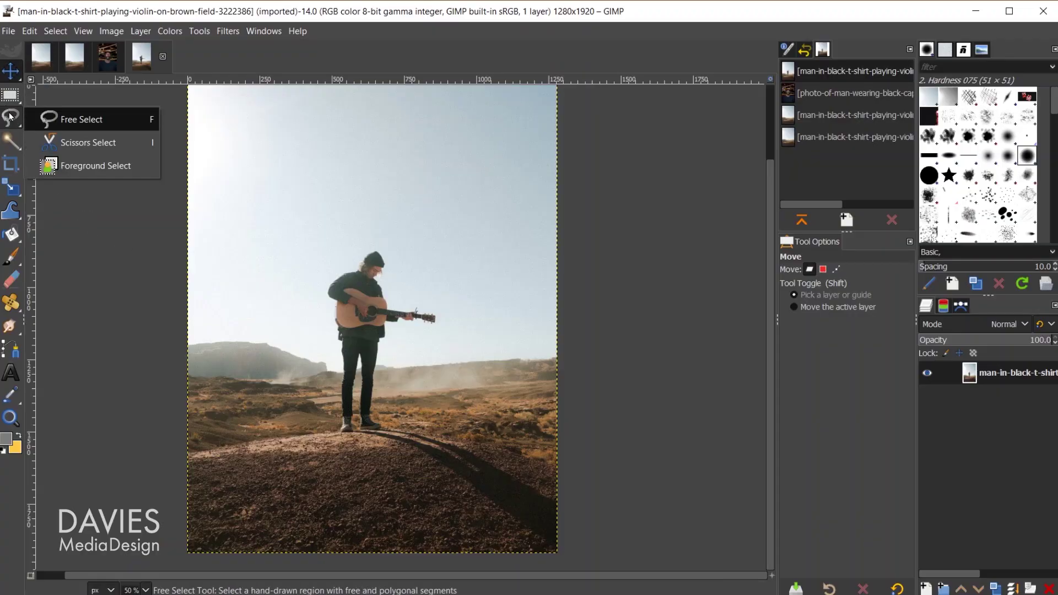
# - Trace a Free Select outline in Add mode around the guitarist and guitar, then commit it
pyautogui.click(94, 120)
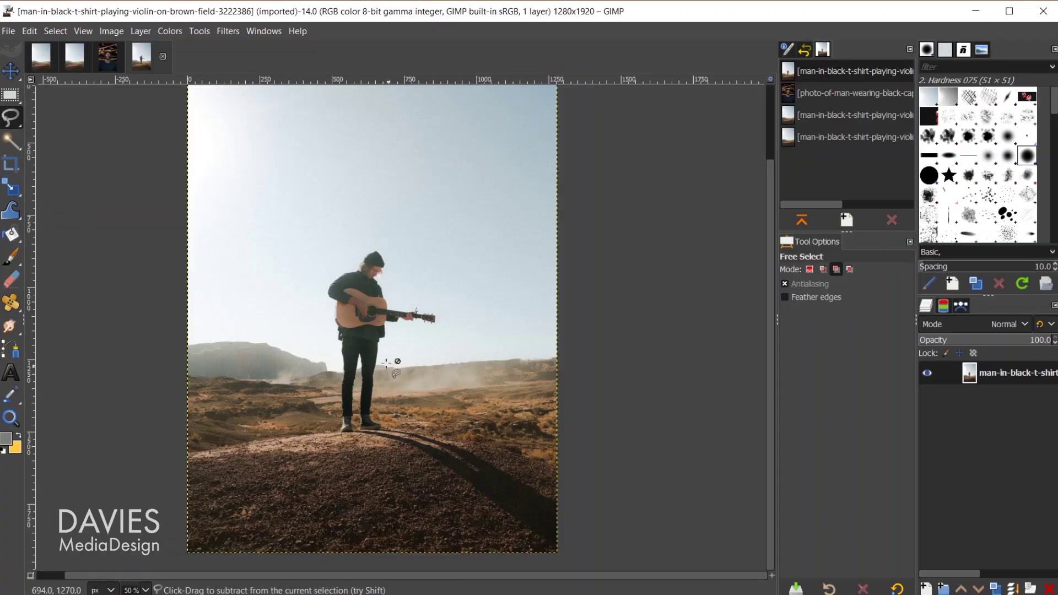
pyautogui.scroll(2, 381, 359)
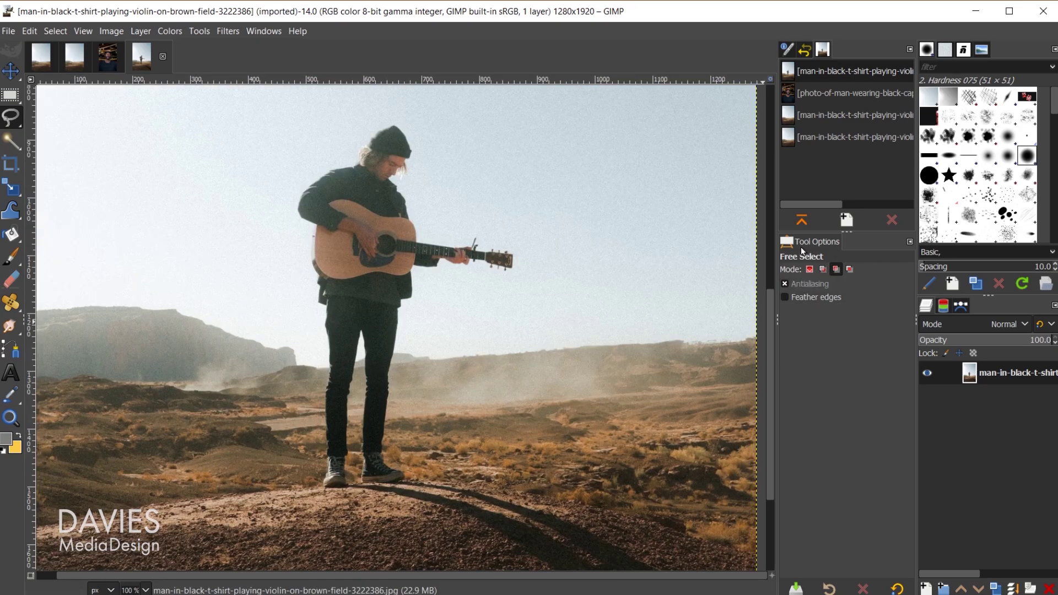
pyautogui.click(823, 269)
pyautogui.click(338, 490)
pyautogui.moveTo(334, 486); pyautogui.dragTo(317, 471)
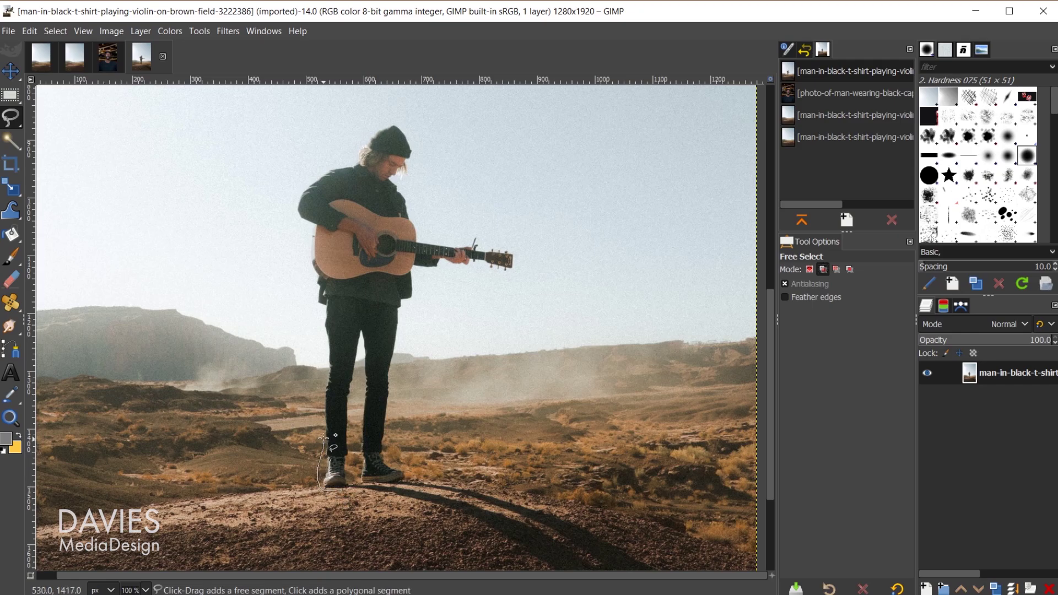
pyautogui.moveTo(322, 375)
pyautogui.mouseDown()
pyautogui.moveTo(294, 194)
pyautogui.moveTo(397, 116)
pyautogui.moveTo(423, 155)
pyautogui.moveTo(411, 188)
pyautogui.moveTo(420, 221)
pyautogui.moveTo(441, 237)
pyautogui.moveTo(515, 248)
pyautogui.moveTo(503, 279)
pyautogui.moveTo(418, 273)
pyautogui.moveTo(393, 389)
pyautogui.moveTo(395, 456)
pyautogui.moveTo(408, 481)
pyautogui.moveTo(372, 489)
pyautogui.moveTo(369, 459)
pyautogui.mouseUp()
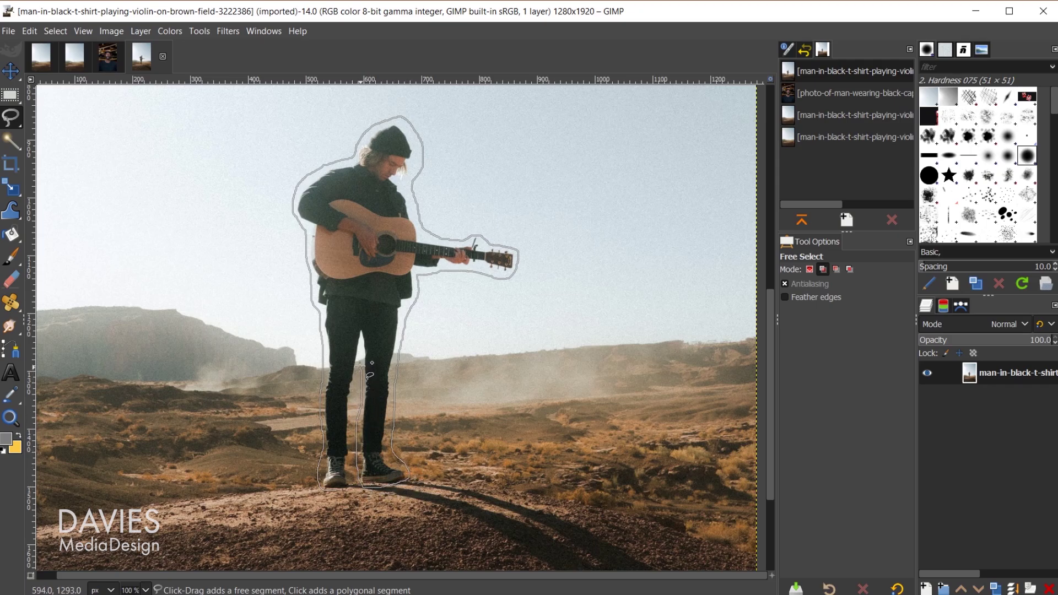
pyautogui.moveTo(360, 365); pyautogui.dragTo(360, 355)
pyautogui.click(336, 490)
pyautogui.press('Return')
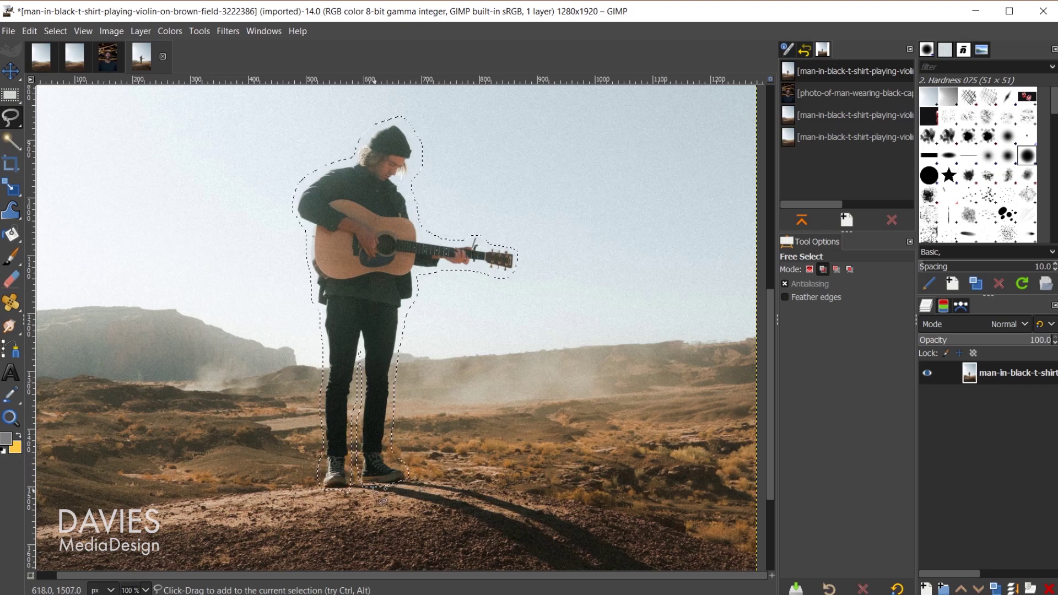
# - Subtract the excess area beside the right leg from the guitarist selection
pyautogui.scroll(3, 373, 489)
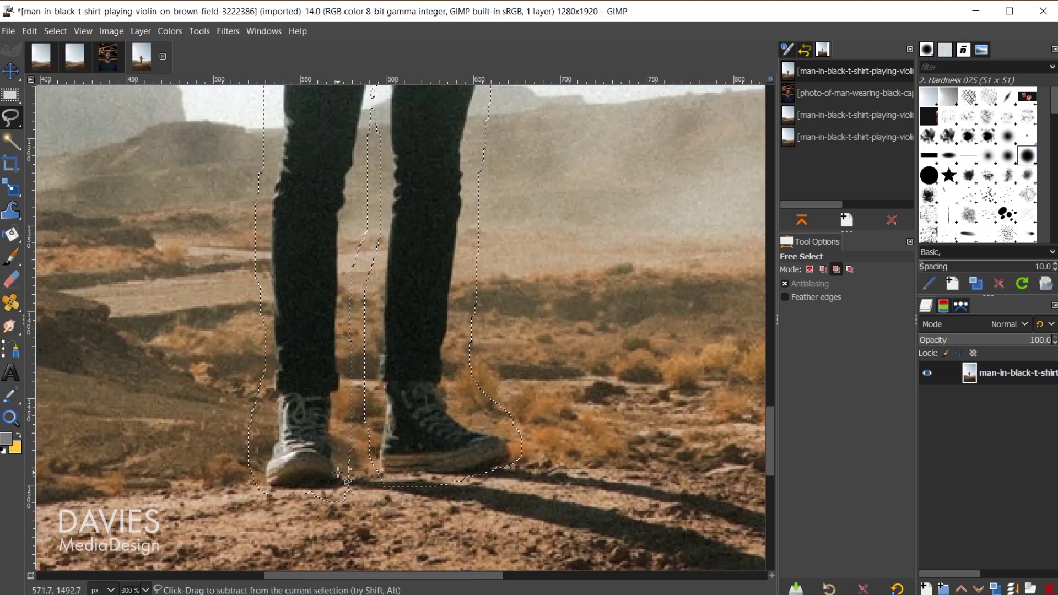
pyautogui.click(824, 269)
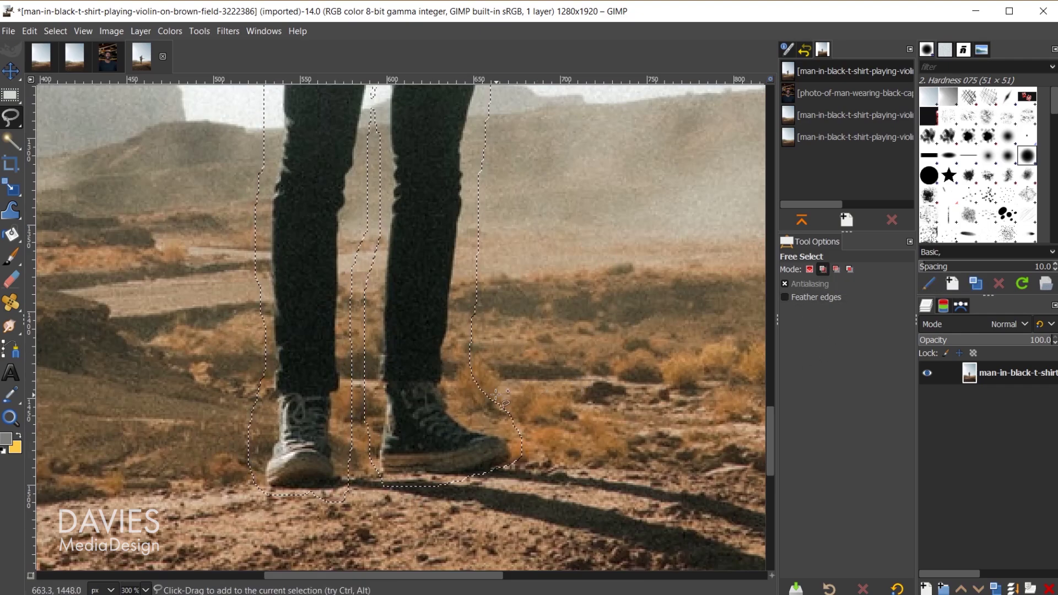
pyautogui.press('-')
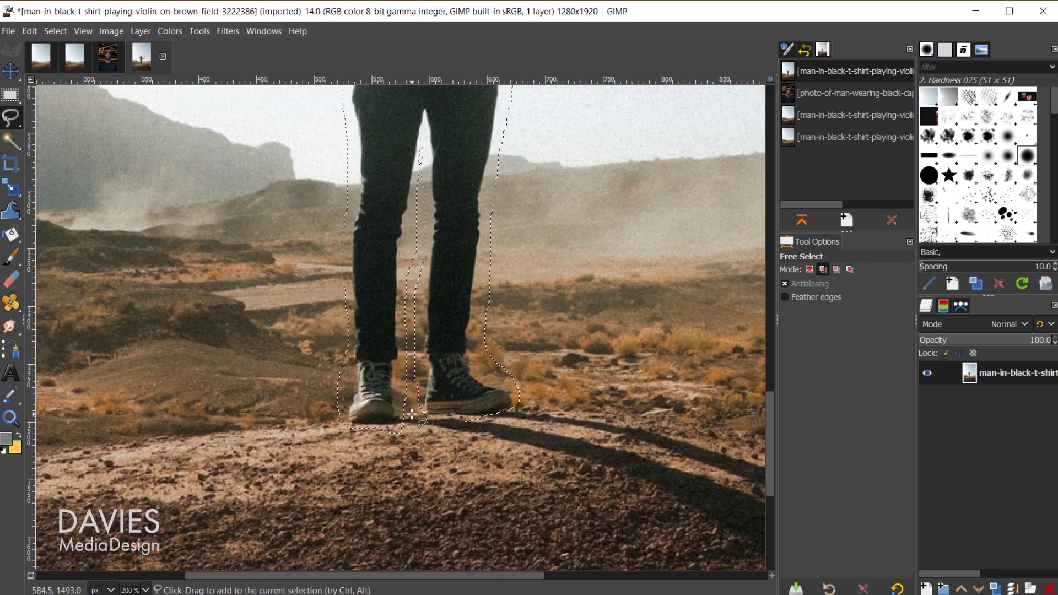
pyautogui.press('ctrl')
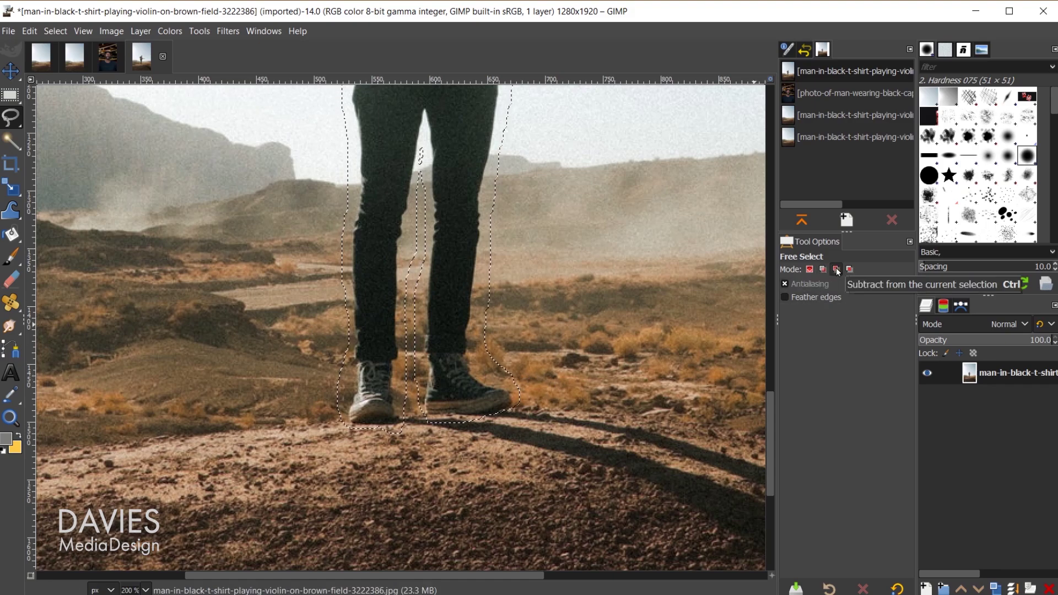
pyautogui.click(510, 382)
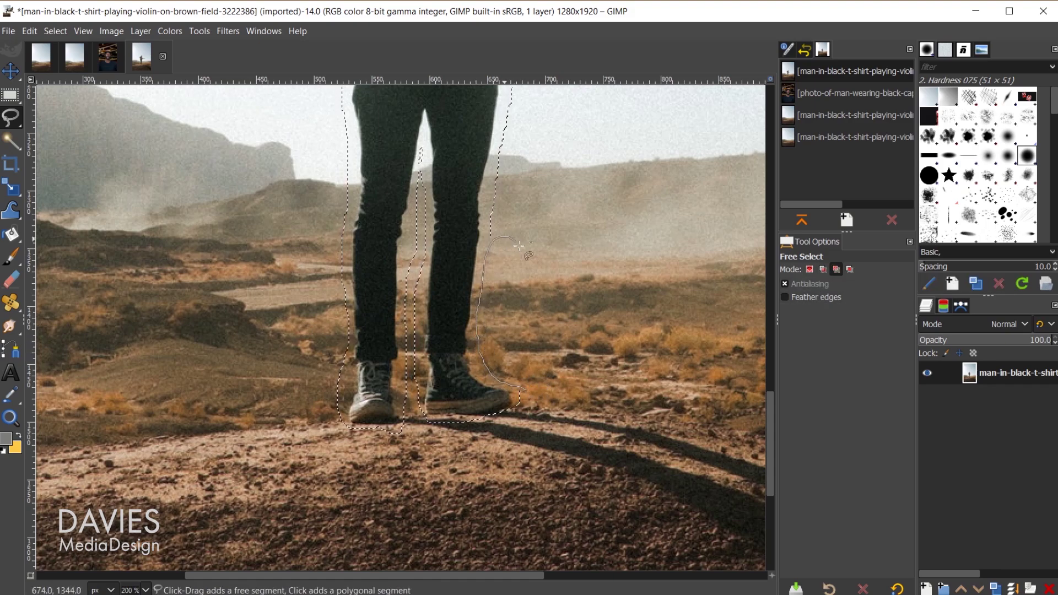
pyautogui.moveTo(522, 249)
pyautogui.mouseDown()
pyautogui.moveTo(544, 345)
pyautogui.moveTo(532, 380)
pyautogui.mouseUp()
pyautogui.click(519, 386)
pyautogui.press('Return')
# - Remove the gap between the legs and the ground beside the left shoe, then view at 100%
pyautogui.scroll(1, 407, 342)
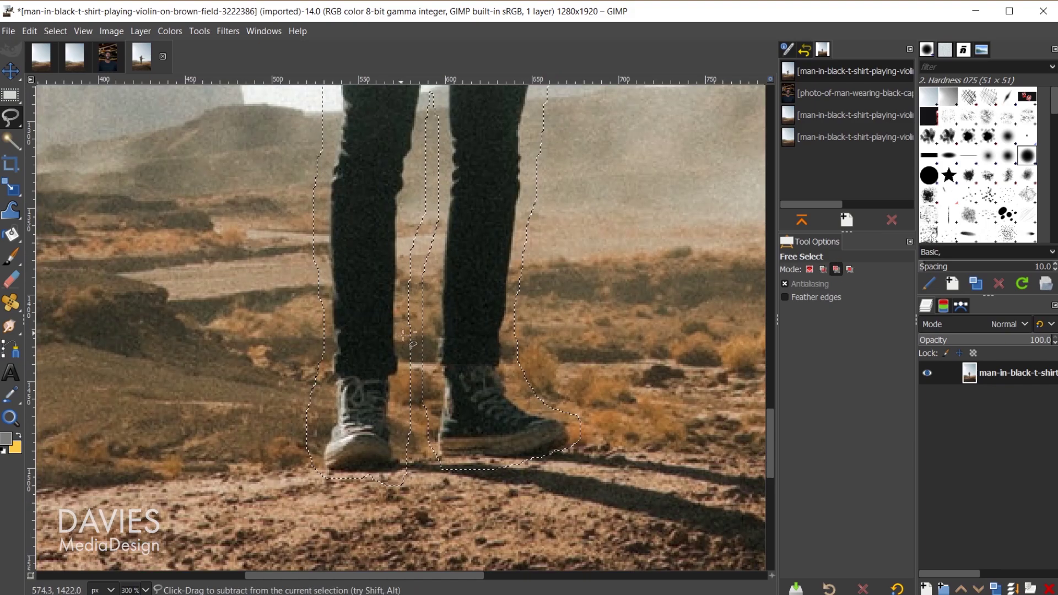
pyautogui.keyDown('ctrl'); pyautogui.click(415, 446); pyautogui.keyUp('ctrl')
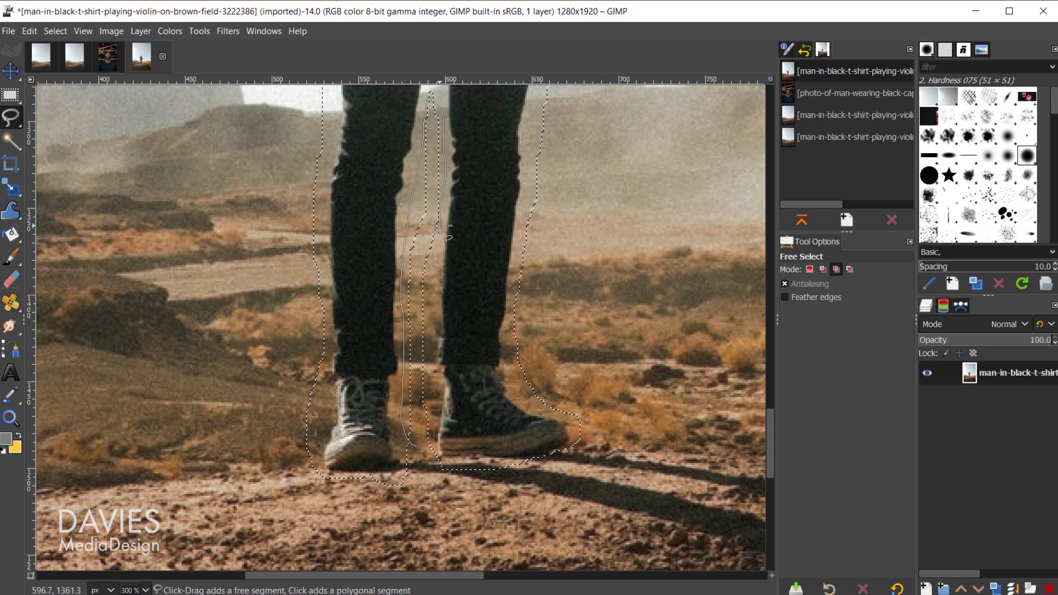
pyautogui.click(431, 429)
pyautogui.press('Return')
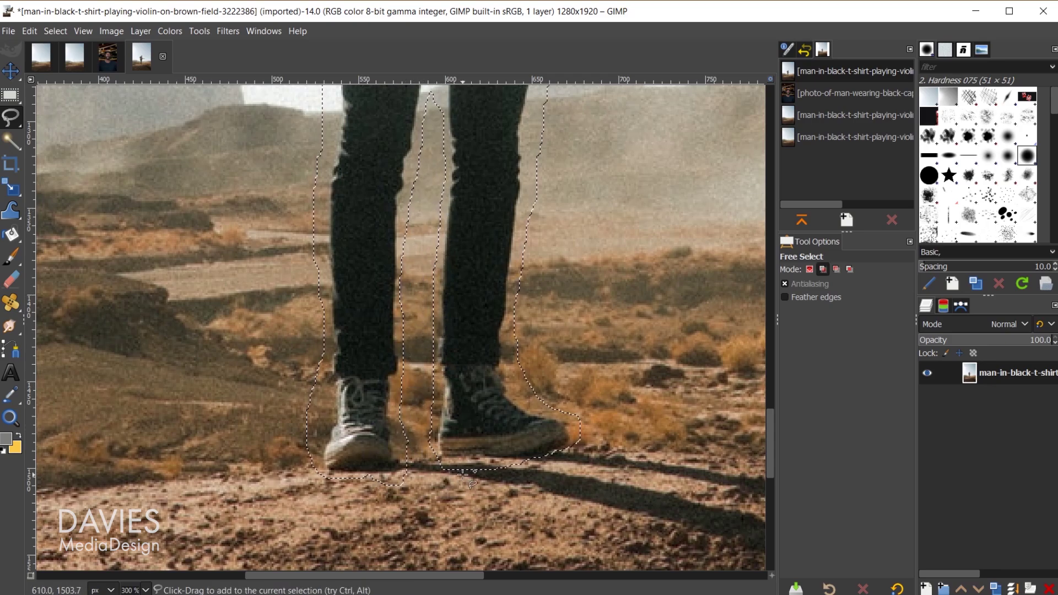
pyautogui.keyDown('ctrl'); pyautogui.click(316, 446); pyautogui.keyUp('ctrl')
pyautogui.moveTo(315, 447)
pyautogui.mouseDown()
pyautogui.moveTo(325, 362)
pyautogui.moveTo(301, 369)
pyautogui.moveTo(298, 456)
pyautogui.mouseUp()
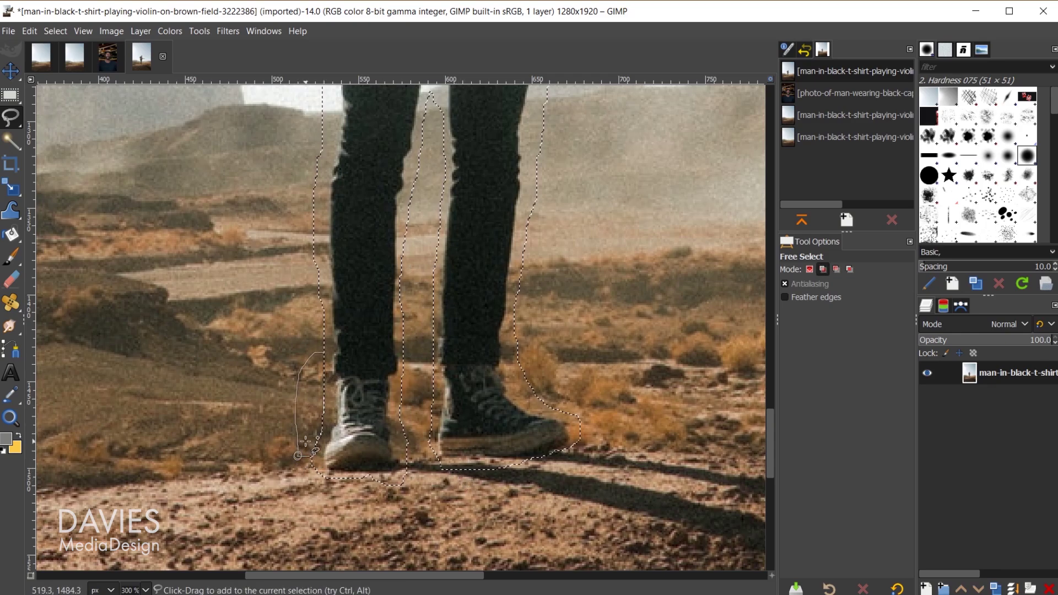
pyautogui.press('Return')
pyautogui.press('1')
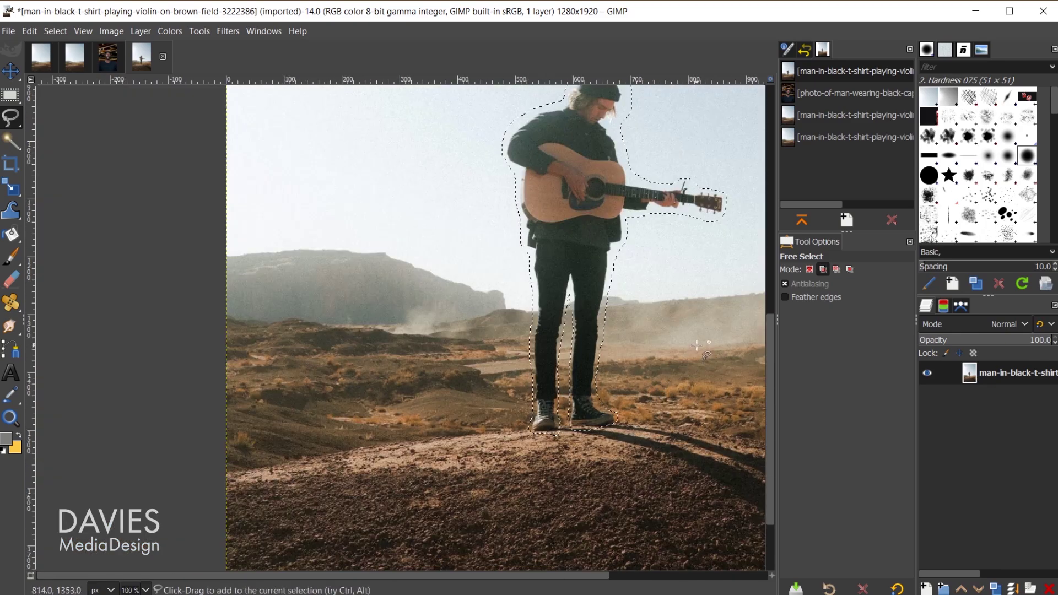
pyautogui.scroll(5, 702, 385)
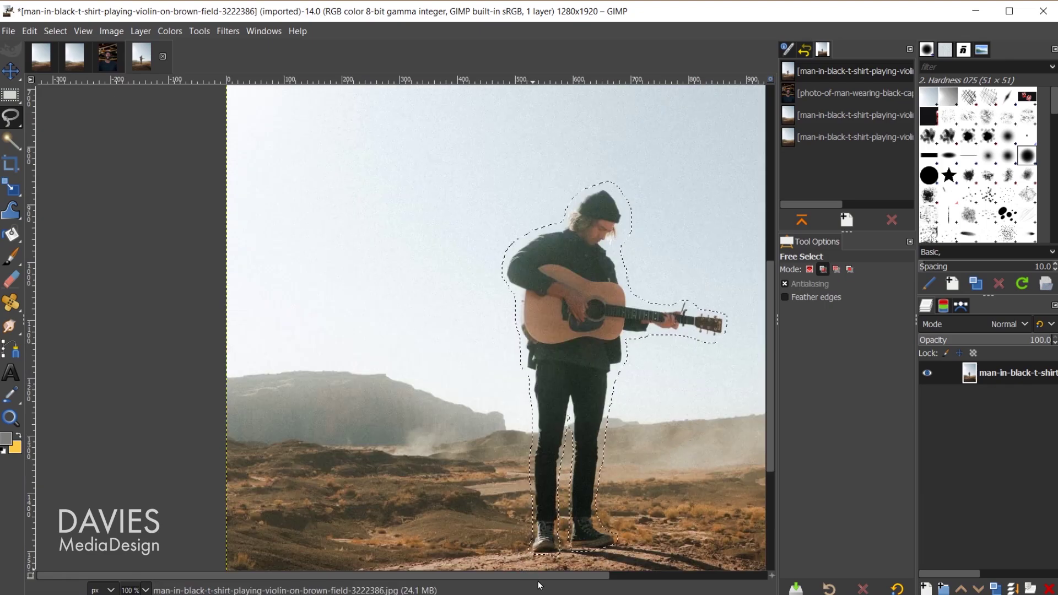
pyautogui.hscroll(5, 539, 585)
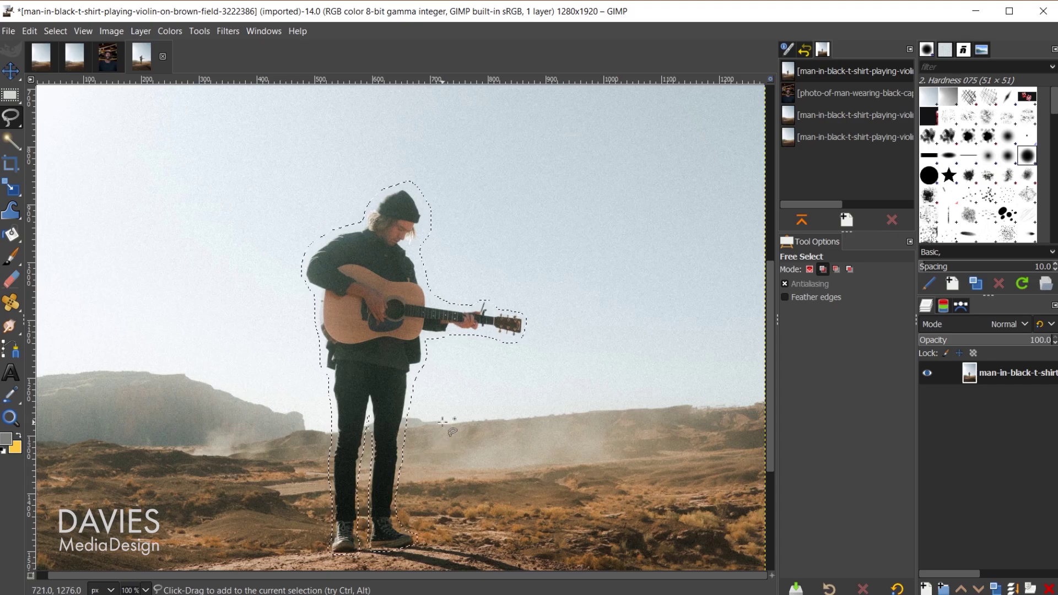
# - Open Filters > Enhance > Heal Selection for the guitarist selection
pyautogui.click(224, 32)
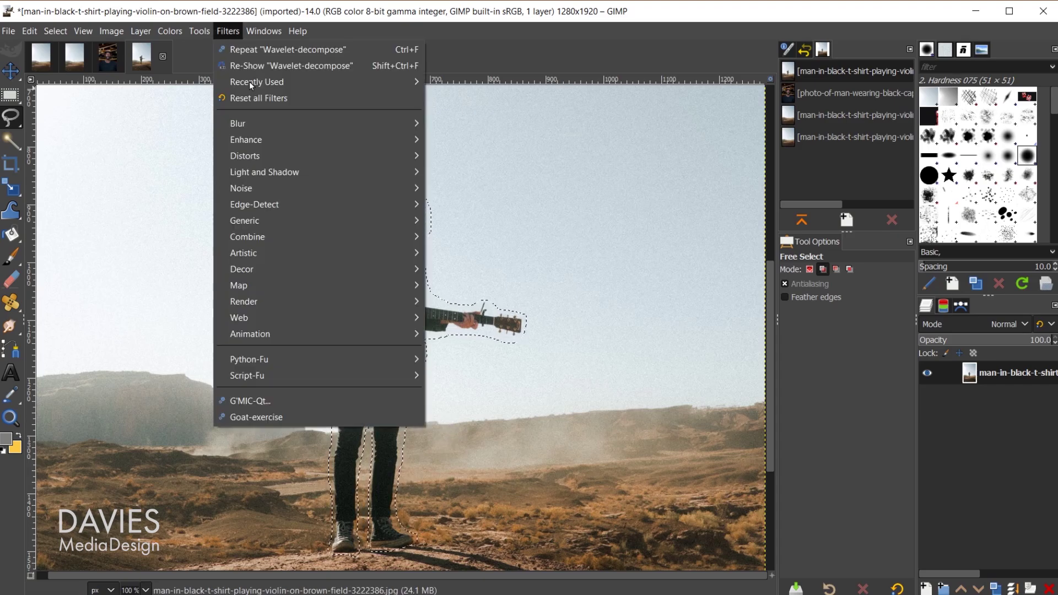
pyautogui.moveTo(257, 141)
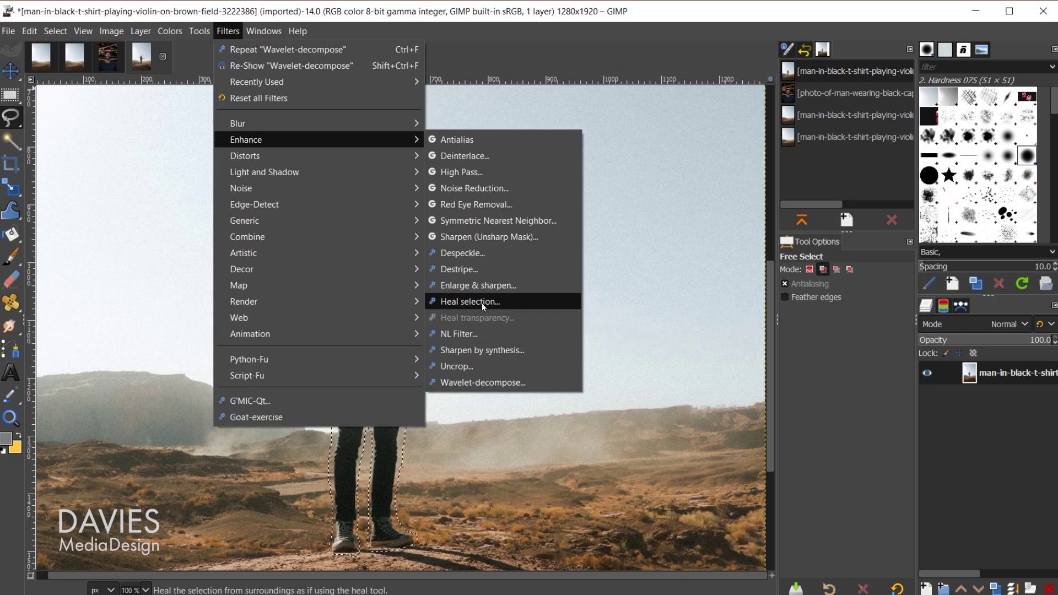
pyautogui.click(481, 302)
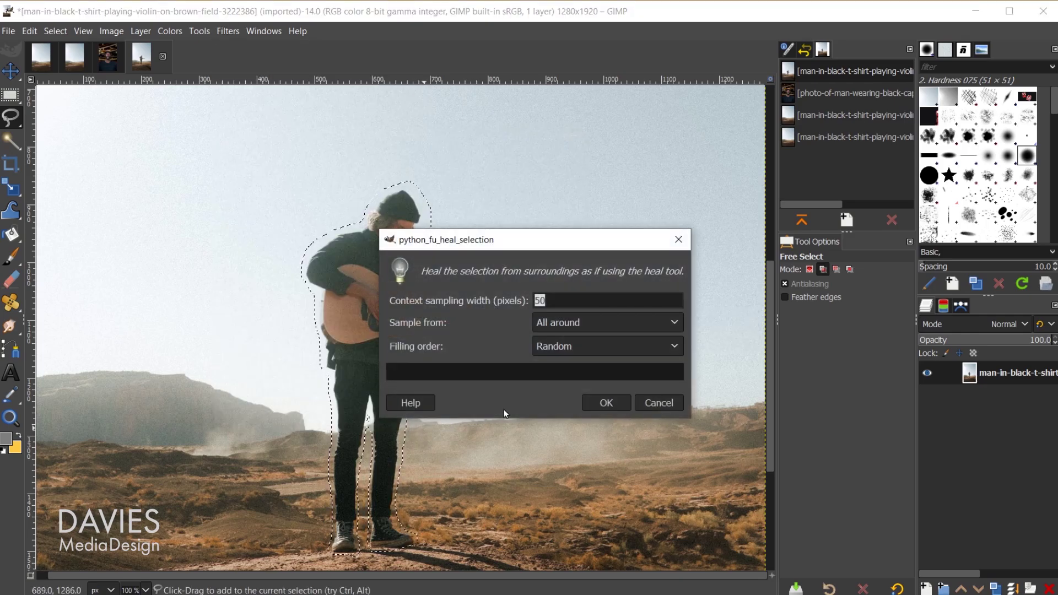
# - Run Heal Selection with 50 px width, All around sampling and Random order
pyautogui.moveTo(517, 247)
pyautogui.mouseDown()
pyautogui.moveTo(657, 241)
pyautogui.moveTo(699, 184)
pyautogui.mouseUp()
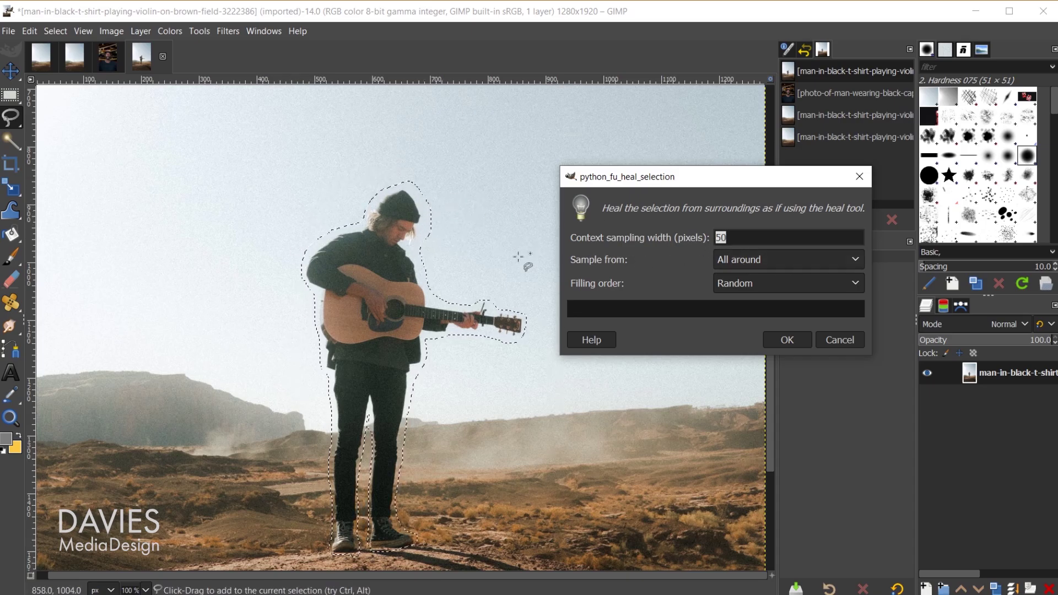
pyautogui.click(815, 258)
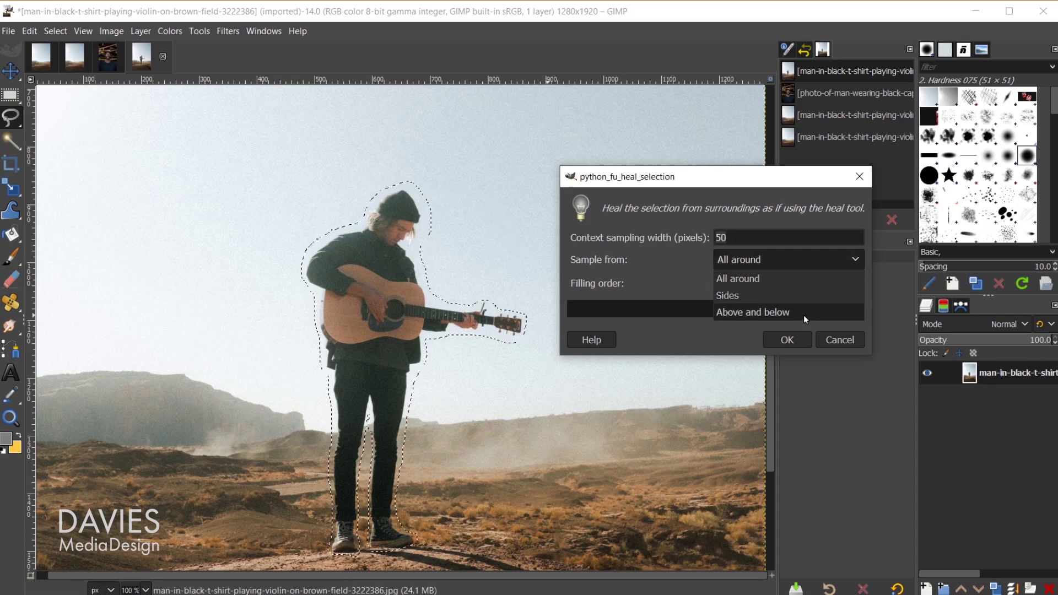
pyautogui.click(811, 260)
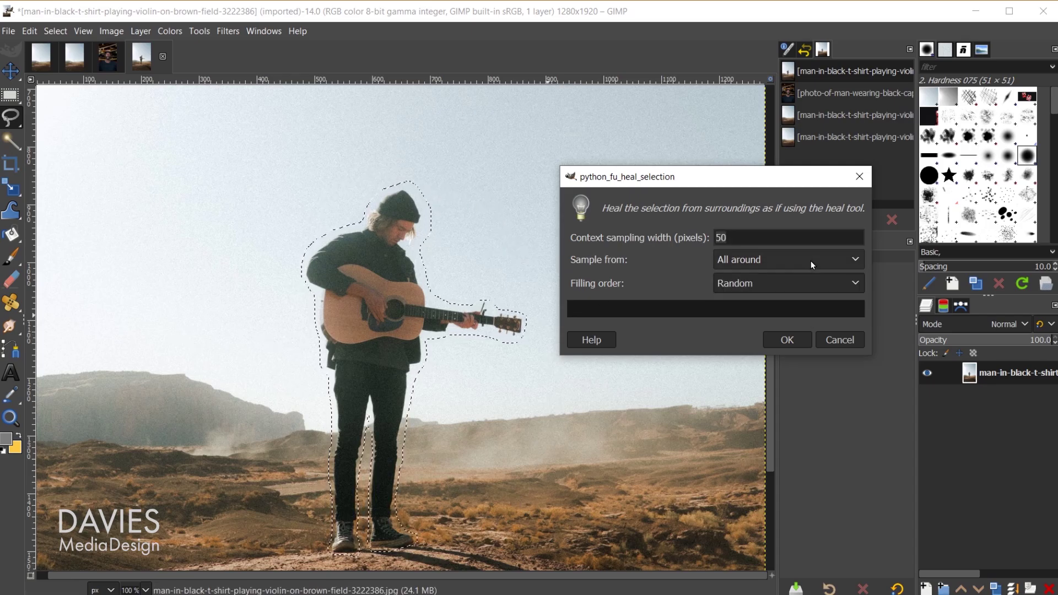
pyautogui.click(811, 338)
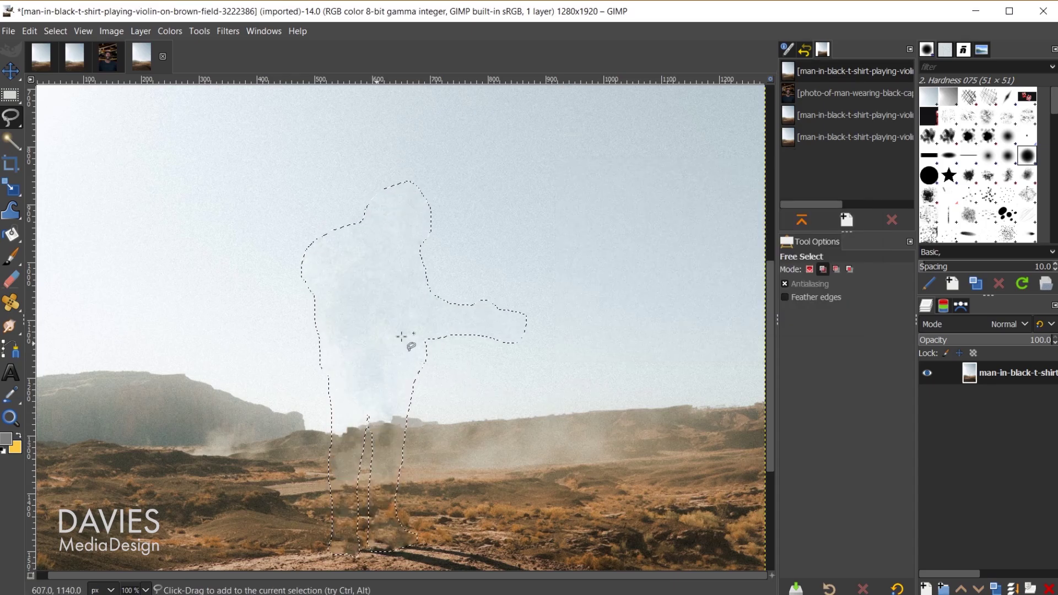
# - Clear the selection and return the selection mode to Add
pyautogui.scroll(-2, 369, 389)
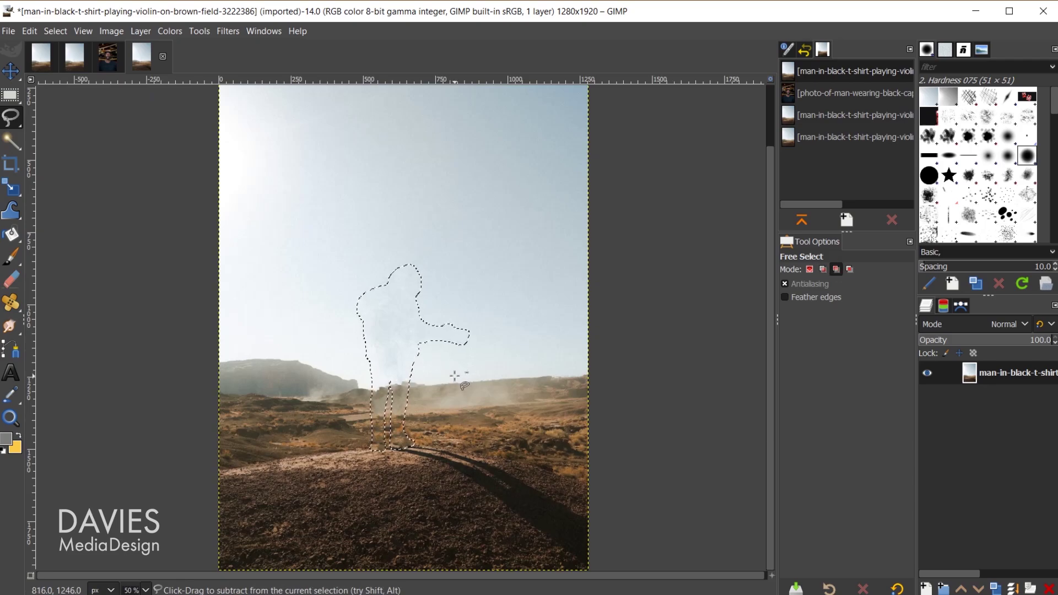
pyautogui.hotkey('ctrl', 'shift', 'a')
pyautogui.scroll(2, 423, 410)
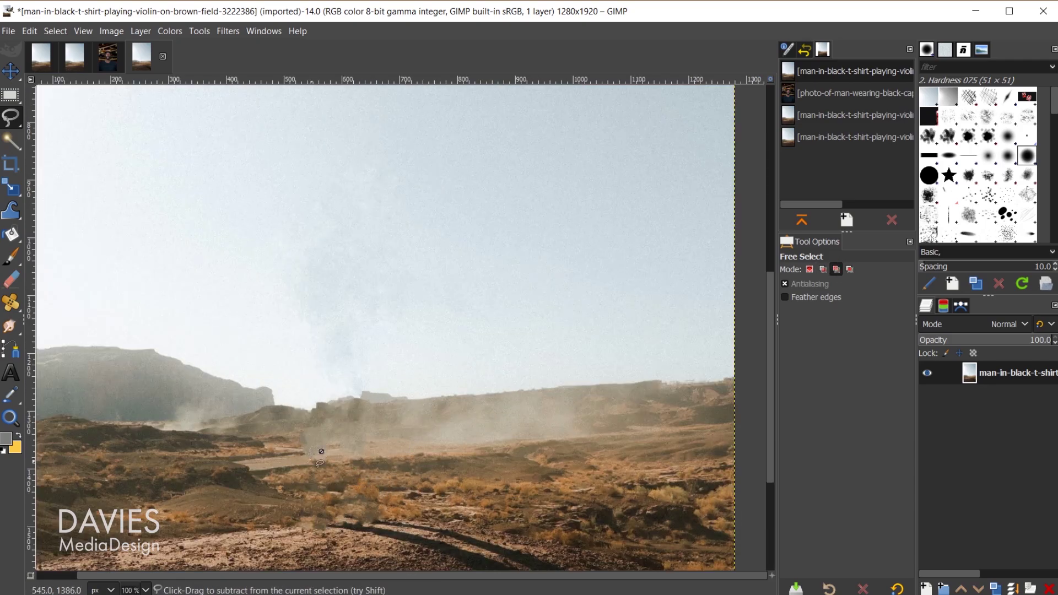
pyautogui.press('shift')
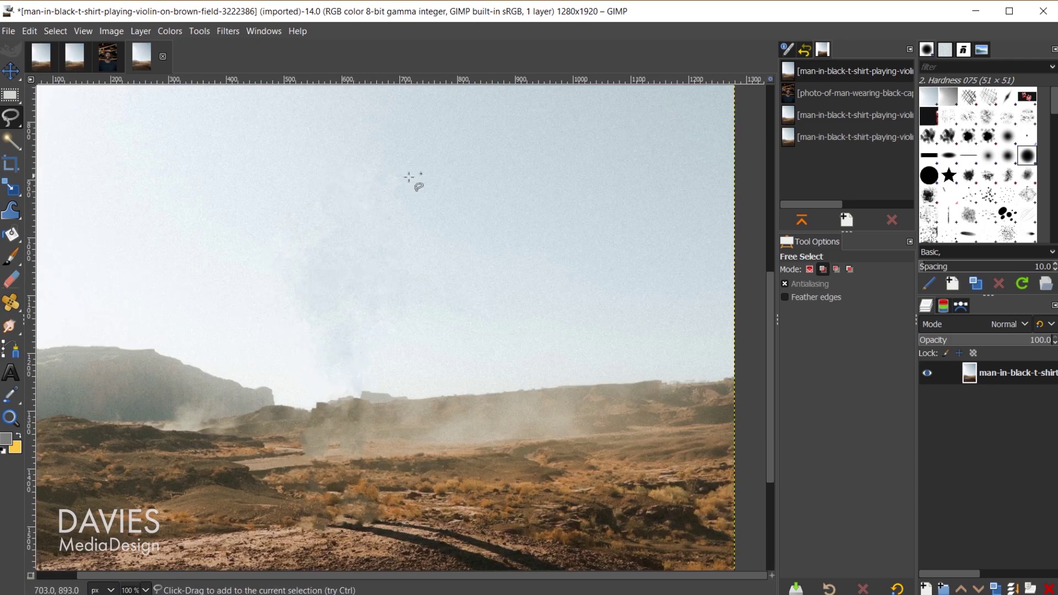
pyautogui.scroll(-3, 399, 429)
pyautogui.scroll(3, 408, 431)
pyautogui.scroll(-3, 407, 431)
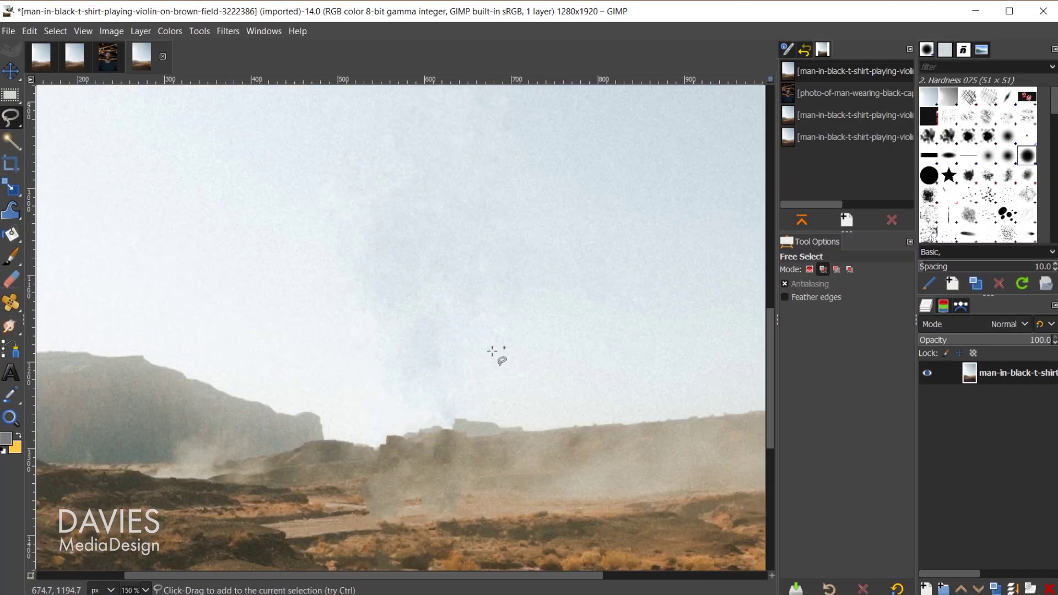
# - Heal the blotchy sky with a 24 px Healing brush sampled from clean sky, alignment None
pyautogui.press('h')
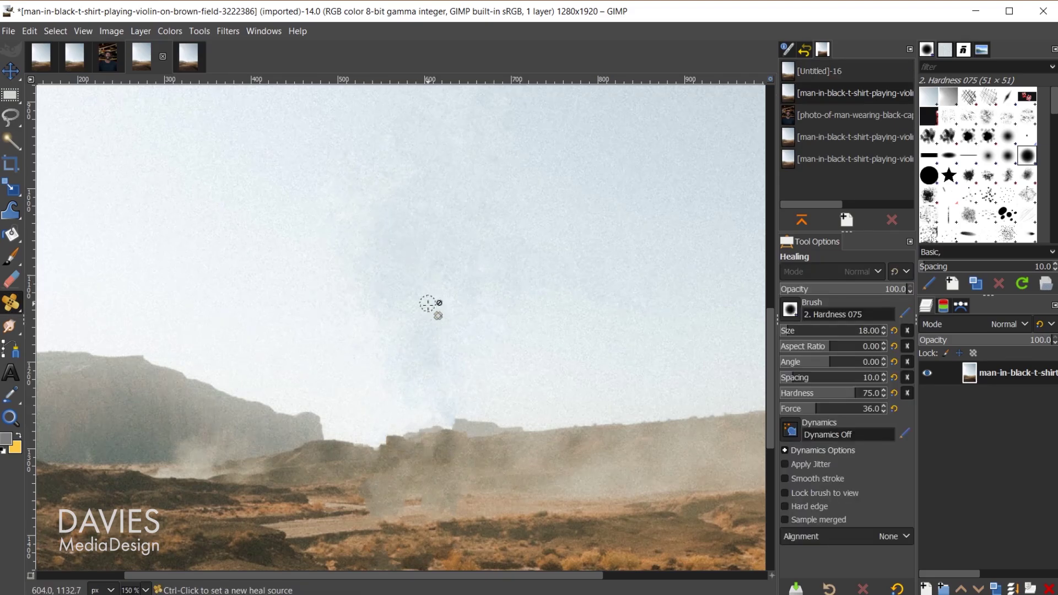
pyautogui.scroll(3, 539, 235)
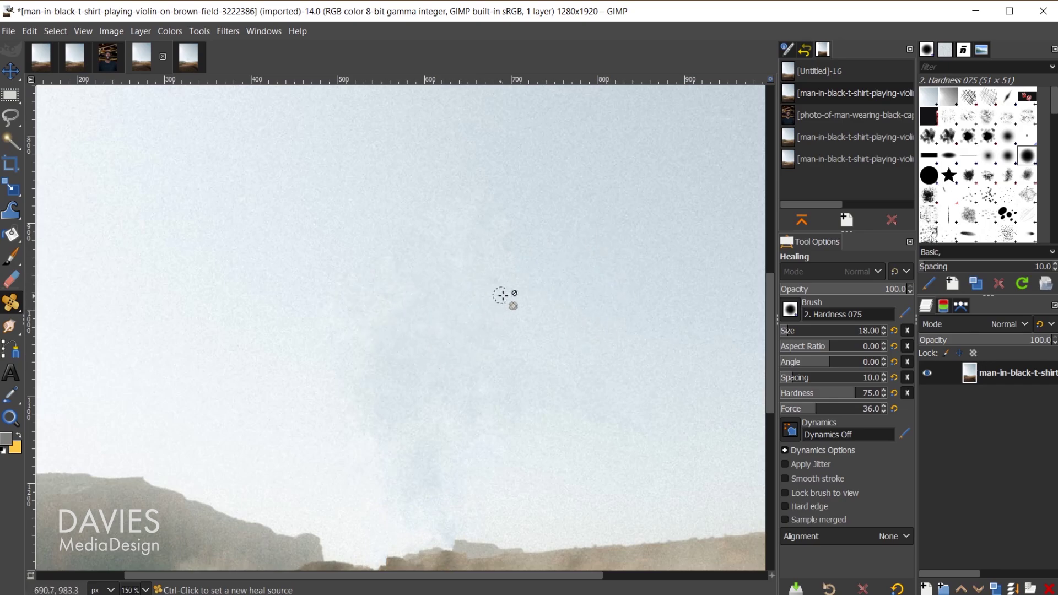
pyautogui.press(']')
pyautogui.press(']')
pyautogui.press(']')
pyautogui.press(']')
pyautogui.press(']')
pyautogui.press(']')
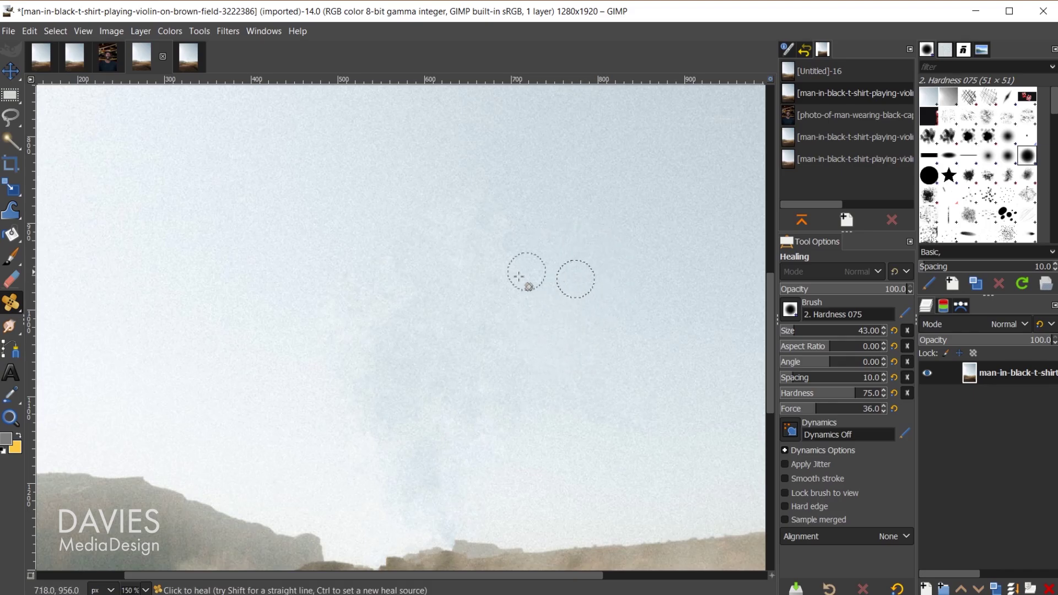
pyautogui.keyDown('ctrl'); pyautogui.click(572, 285); pyautogui.keyUp('ctrl')
pyautogui.moveTo(434, 291)
pyautogui.mouseDown()
pyautogui.moveTo(461, 290)
pyautogui.moveTo(392, 273)
pyautogui.moveTo(460, 321)
pyautogui.moveTo(449, 303)
pyautogui.moveTo(355, 319)
pyautogui.moveTo(361, 281)
pyautogui.moveTo(356, 303)
pyautogui.moveTo(458, 338)
pyautogui.moveTo(487, 331)
pyautogui.moveTo(452, 350)
pyautogui.moveTo(357, 327)
pyautogui.moveTo(334, 342)
pyautogui.moveTo(495, 350)
pyautogui.moveTo(490, 385)
pyautogui.moveTo(522, 385)
pyautogui.mouseUp()
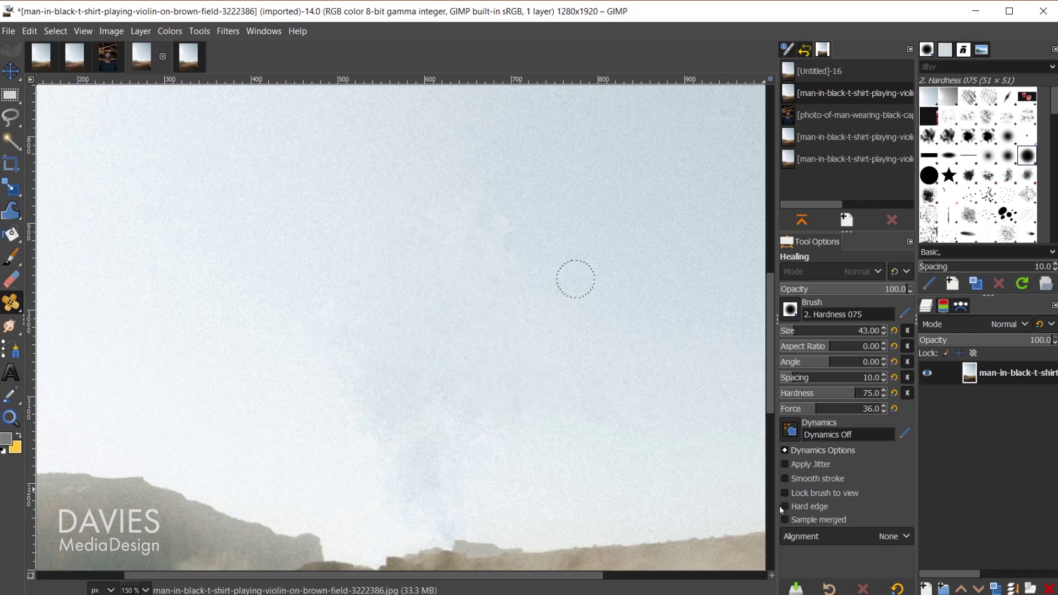
pyautogui.click(827, 537)
pyautogui.click(842, 557)
# - Heal the remaining blotches further left and lower in the sky using fresh clean samples
pyautogui.keyDown('ctrl'); pyautogui.click(599, 376); pyautogui.keyUp('ctrl')
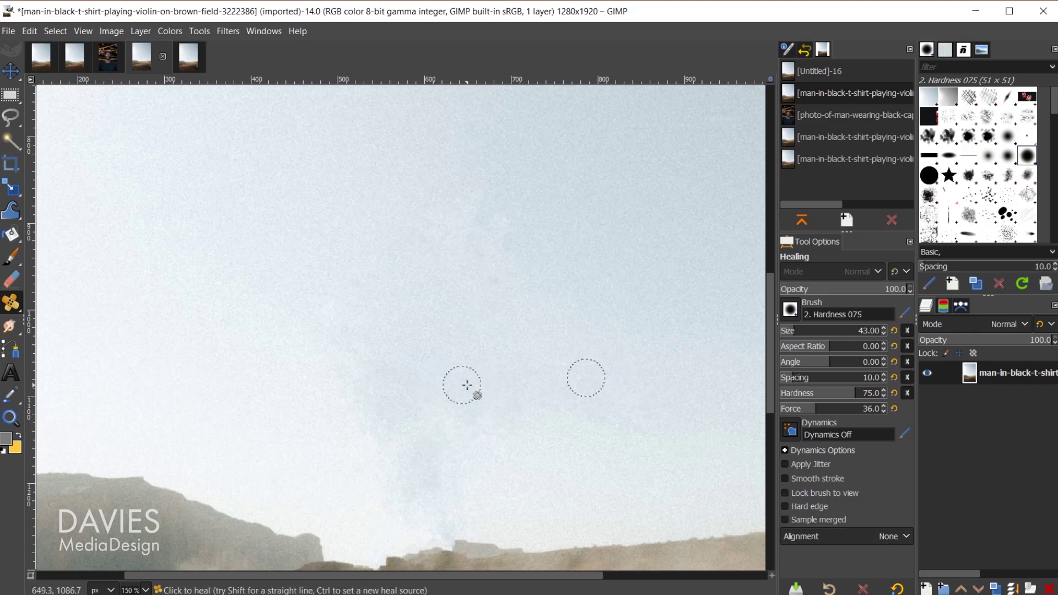
pyautogui.moveTo(465, 382)
pyautogui.mouseDown()
pyautogui.moveTo(394, 371)
pyautogui.moveTo(491, 401)
pyautogui.moveTo(461, 418)
pyautogui.moveTo(432, 385)
pyautogui.moveTo(408, 392)
pyautogui.moveTo(368, 373)
pyautogui.moveTo(373, 415)
pyautogui.moveTo(404, 426)
pyautogui.moveTo(465, 415)
pyautogui.moveTo(437, 444)
pyautogui.moveTo(382, 429)
pyautogui.moveTo(488, 423)
pyautogui.moveTo(394, 406)
pyautogui.moveTo(585, 463)
pyautogui.mouseUp()
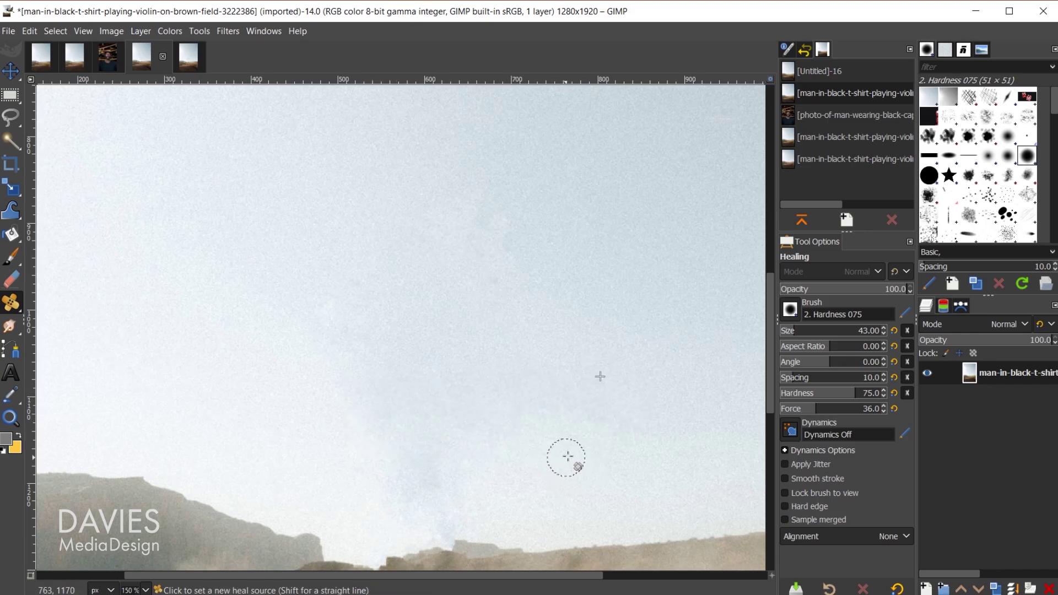
pyautogui.keyDown('ctrl'); pyautogui.click(582, 439); pyautogui.keyUp('ctrl')
pyautogui.moveTo(482, 439)
pyautogui.mouseDown()
pyautogui.moveTo(431, 446)
pyautogui.moveTo(447, 474)
pyautogui.moveTo(379, 451)
pyautogui.moveTo(471, 416)
pyautogui.moveTo(449, 411)
pyautogui.moveTo(409, 430)
pyautogui.moveTo(426, 423)
pyautogui.moveTo(403, 405)
pyautogui.moveTo(507, 425)
pyautogui.moveTo(378, 414)
pyautogui.moveTo(388, 458)
pyautogui.moveTo(469, 464)
pyautogui.moveTo(458, 444)
pyautogui.moveTo(393, 432)
pyautogui.moveTo(455, 453)
pyautogui.mouseUp()
pyautogui.keyDown('ctrl'); pyautogui.click(597, 494); pyautogui.keyUp('ctrl')
pyautogui.moveTo(453, 492)
pyautogui.mouseDown()
pyautogui.moveTo(433, 463)
pyautogui.moveTo(368, 468)
pyautogui.moveTo(396, 463)
pyautogui.moveTo(387, 475)
pyautogui.moveTo(435, 483)
pyautogui.moveTo(473, 474)
pyautogui.moveTo(481, 432)
pyautogui.mouseUp()
pyautogui.scroll(-4, 515, 479)
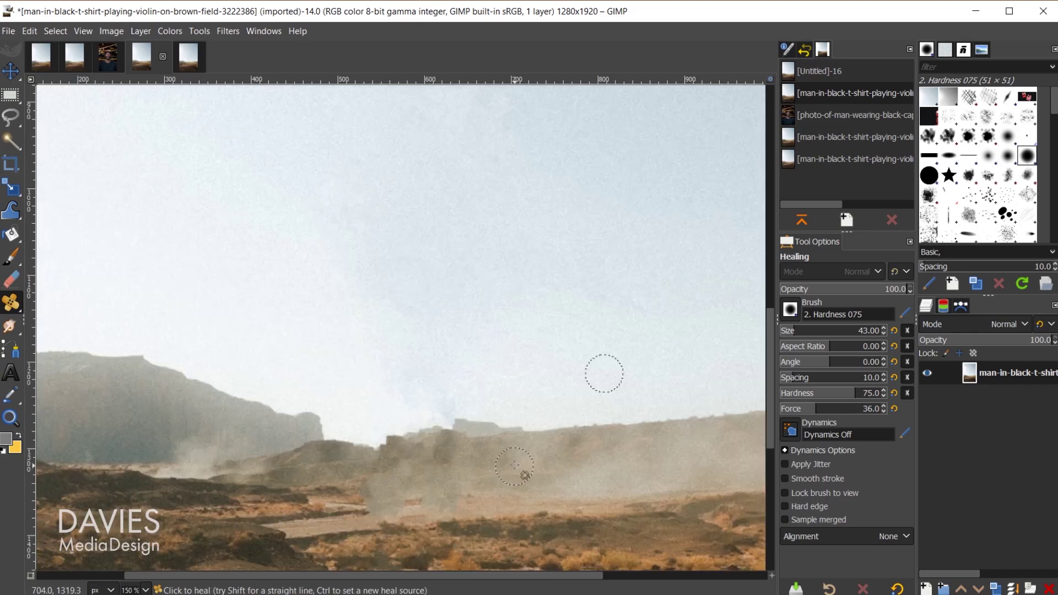
pyautogui.keyDown('ctrl'); pyautogui.click(590, 385); pyautogui.keyUp('ctrl')
pyautogui.moveTo(479, 386)
pyautogui.mouseDown()
pyautogui.moveTo(387, 372)
pyautogui.moveTo(422, 385)
pyautogui.moveTo(493, 385)
pyautogui.mouseUp()
pyautogui.scroll(2, 468, 413)
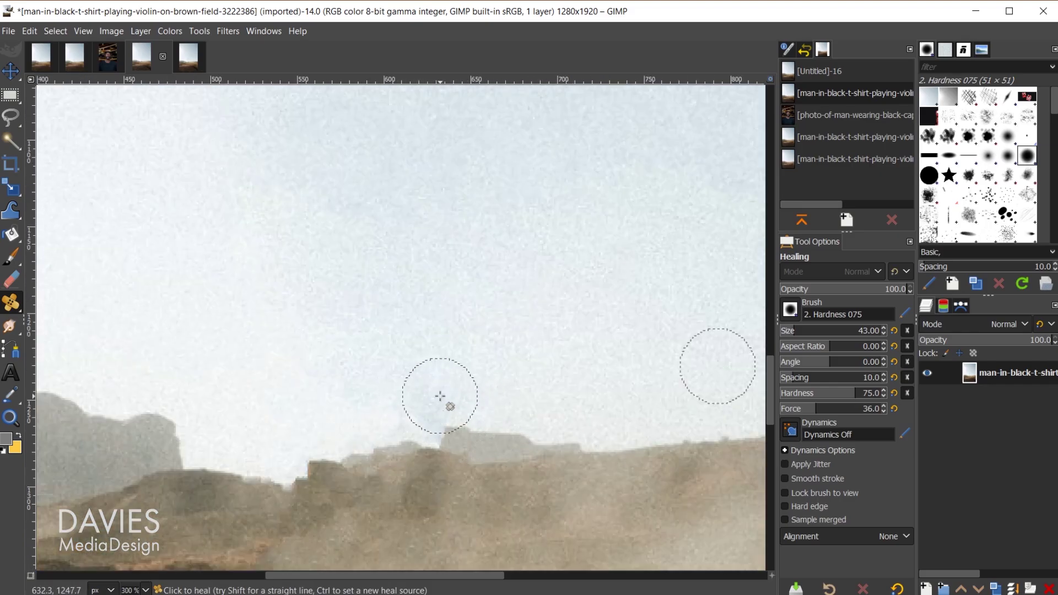
# - Clone clean sky with a 19 px brush over the bluish haze above the ridge, then zoom out
pyautogui.press('c')
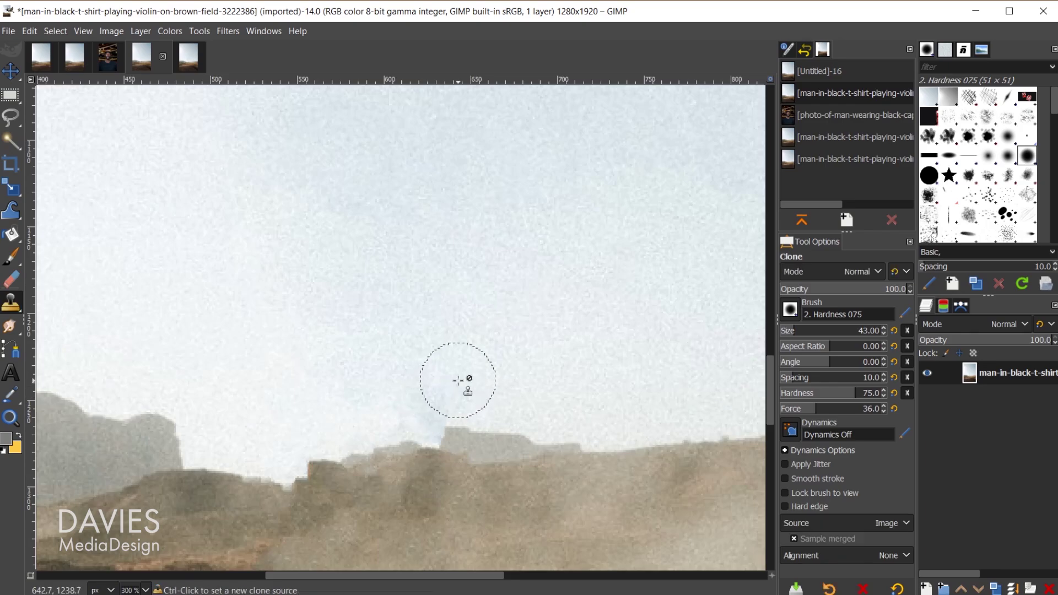
pyautogui.press('[')
pyautogui.press('[')
pyautogui.press('[')
pyautogui.press('[')
pyautogui.press('[')
pyautogui.press('[')
pyautogui.press('[')
pyautogui.press('[')
pyautogui.press('[')
pyautogui.press('[')
pyautogui.press('[')
pyautogui.press('[')
pyautogui.press('[')
pyautogui.press('[')
pyautogui.press('[')
pyautogui.press('[')
pyautogui.press('[')
pyautogui.press('[')
pyautogui.press('[')
pyautogui.press('[')
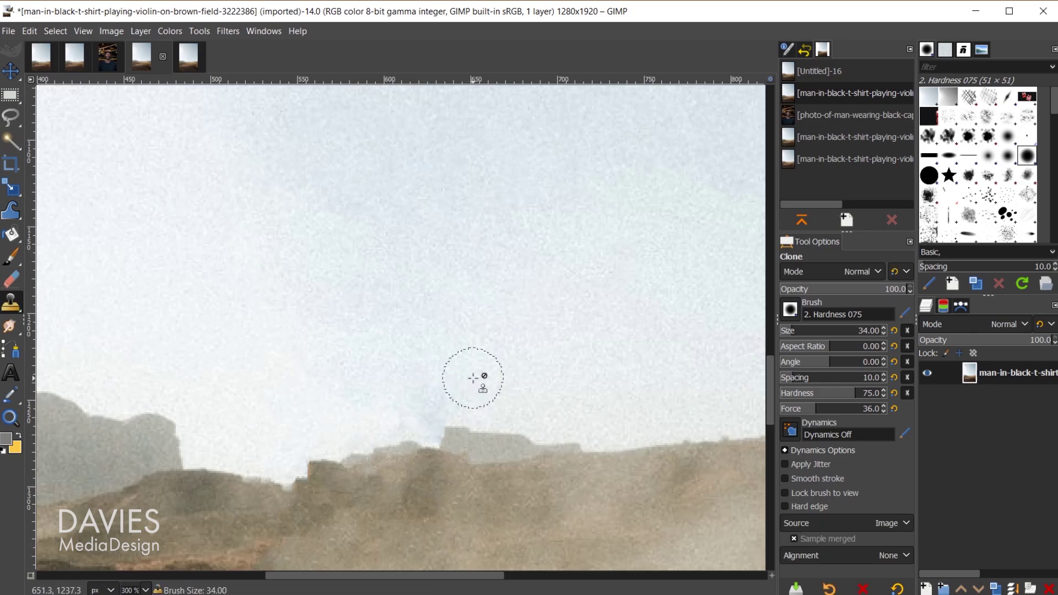
pyautogui.press('[')
pyautogui.press('[')
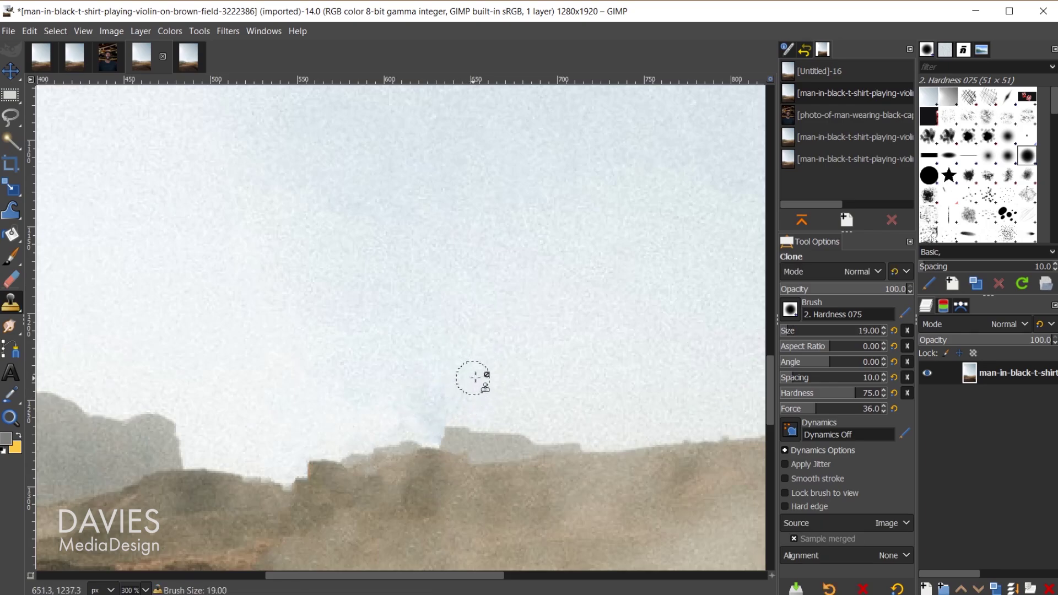
pyautogui.keyDown('ctrl'); pyautogui.click(634, 380); pyautogui.keyUp('ctrl')
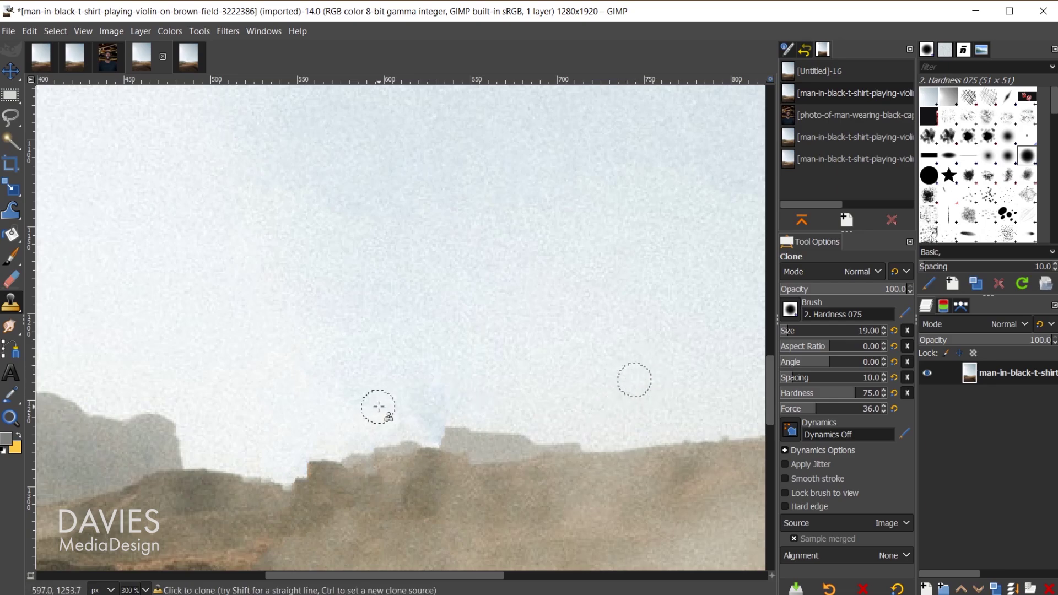
pyautogui.moveTo(416, 401)
pyautogui.mouseDown()
pyautogui.moveTo(397, 395)
pyautogui.moveTo(430, 399)
pyautogui.moveTo(428, 412)
pyautogui.mouseUp()
pyautogui.moveTo(387, 422); pyautogui.dragTo(431, 412)
pyautogui.scroll(-3, 629, 408)
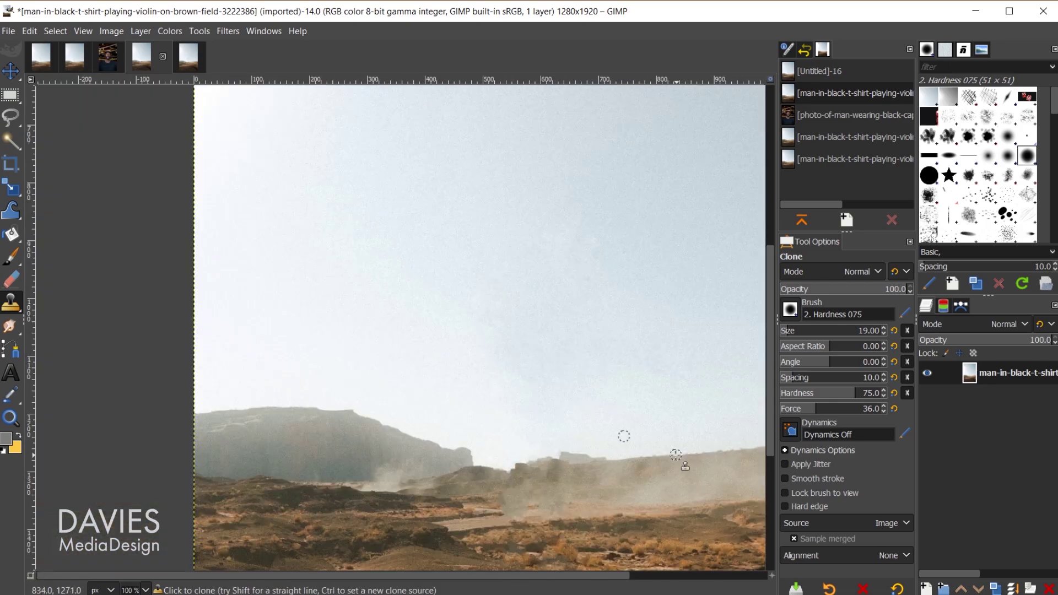
pyautogui.scroll(-5, 667, 460)
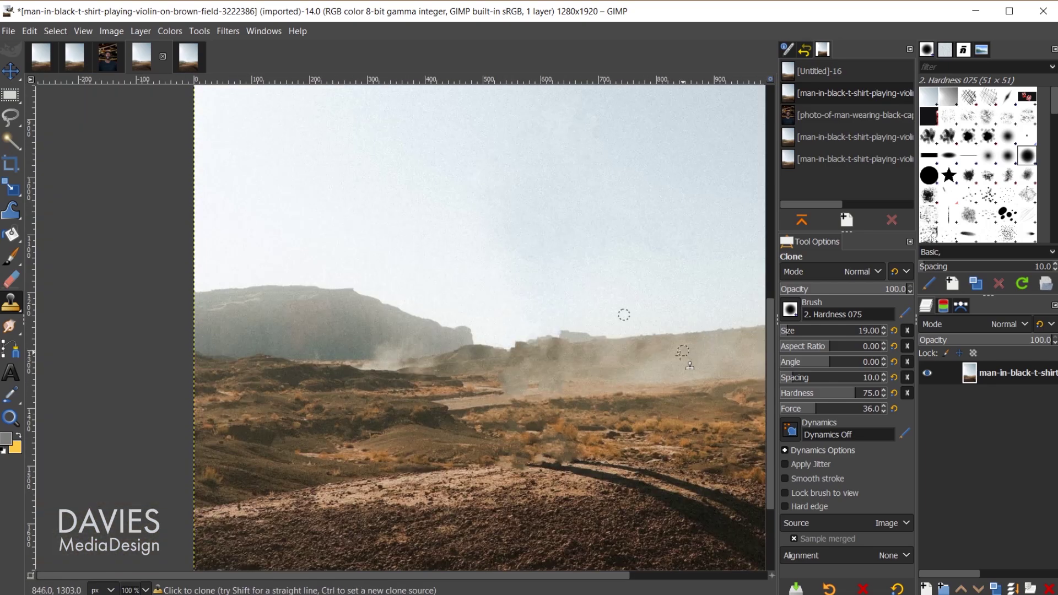
pyautogui.scroll(3, 679, 357)
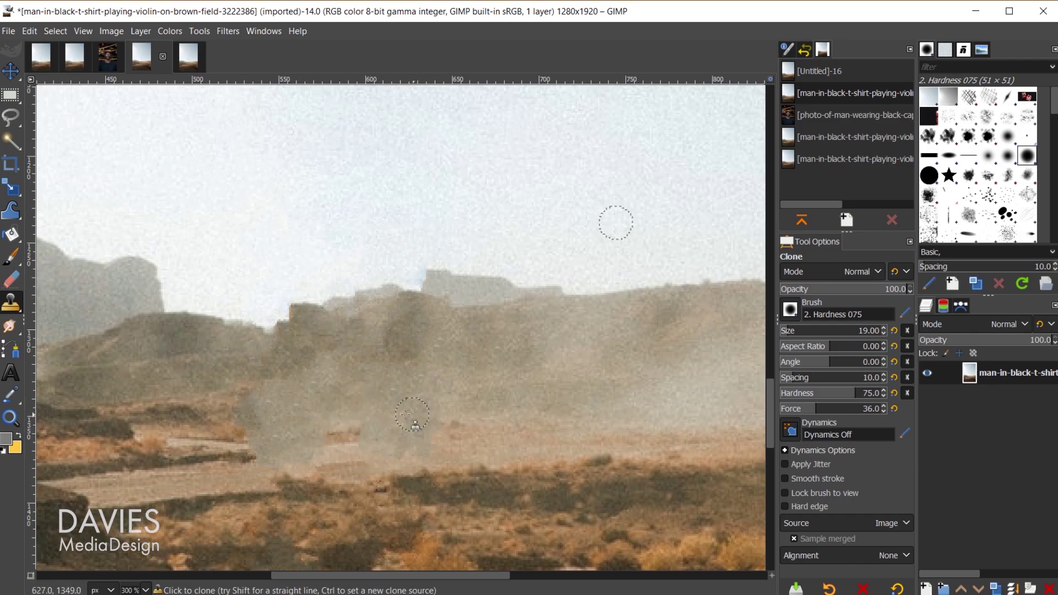
pyautogui.scroll(-3, 491, 465)
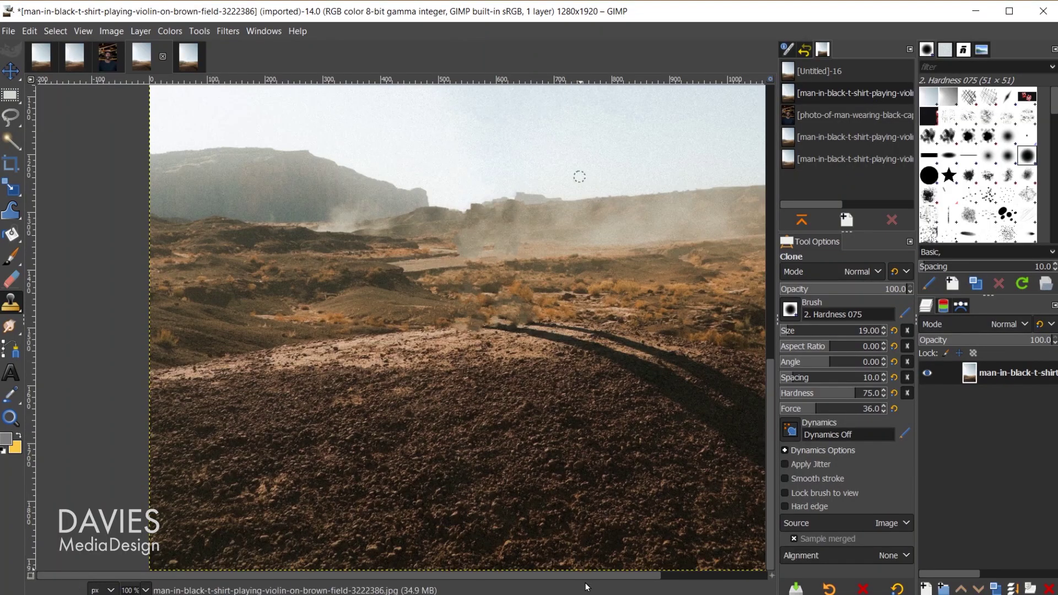
pyautogui.moveTo(604, 577); pyautogui.dragTo(705, 577)
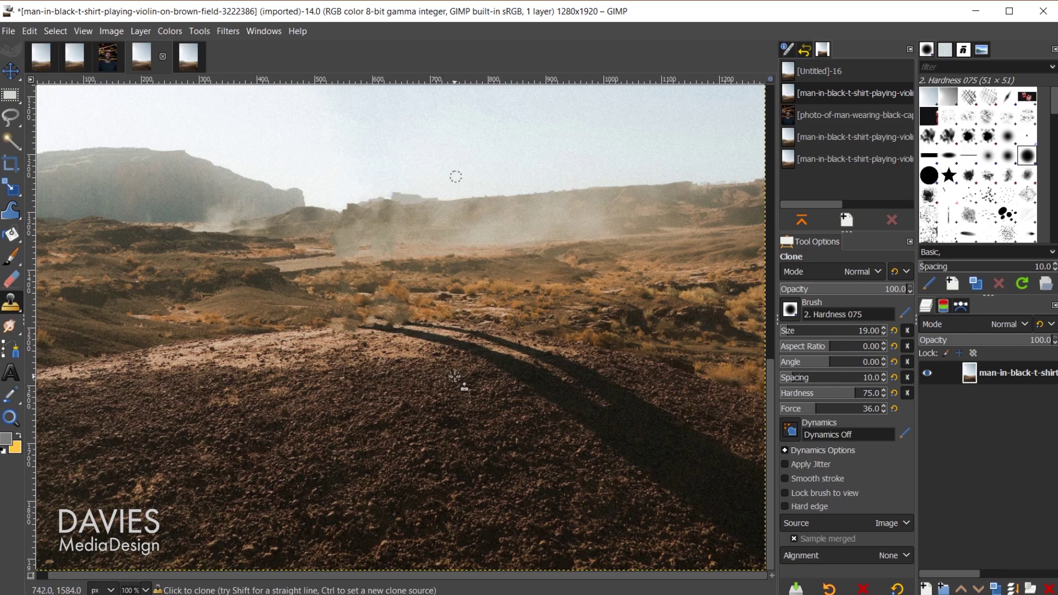
# - Choose Free Select with Feather edges enabled at a 10 px radius
pyautogui.press('f')
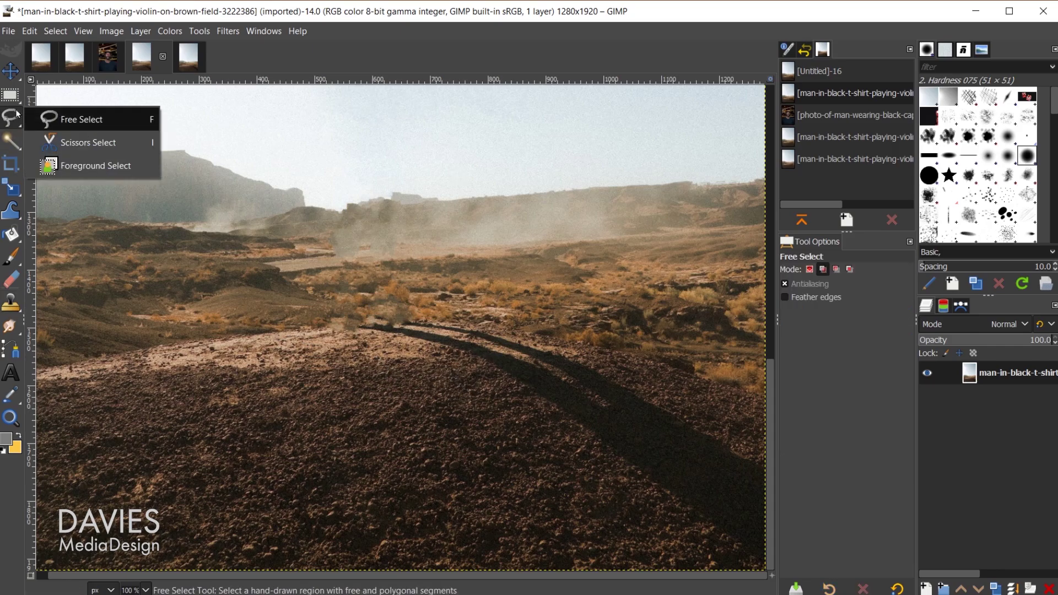
pyautogui.scroll(2, 307, 284)
pyautogui.scroll(1, 307, 284)
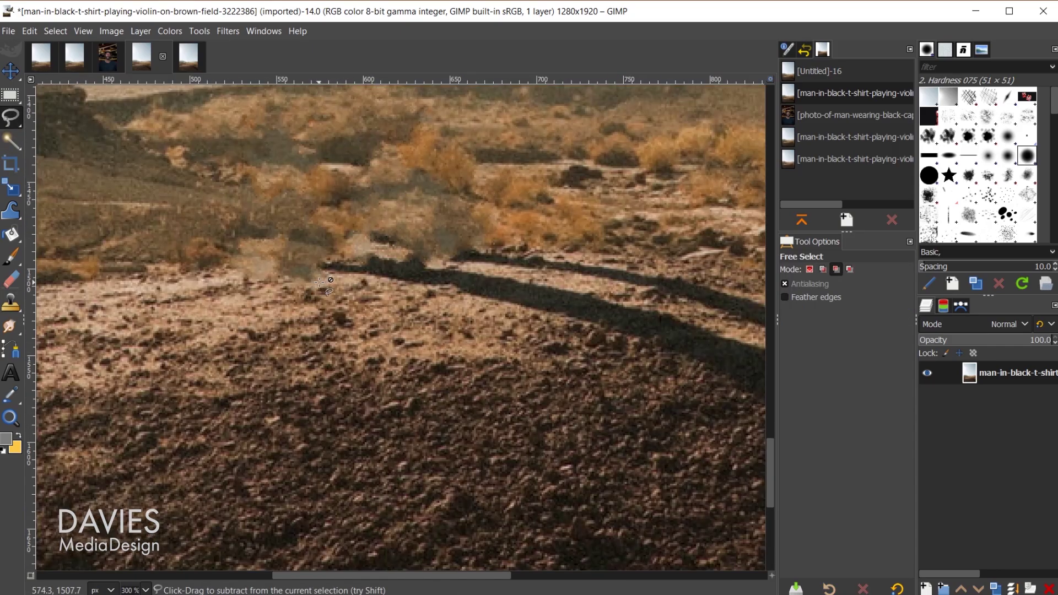
pyautogui.press('shift')
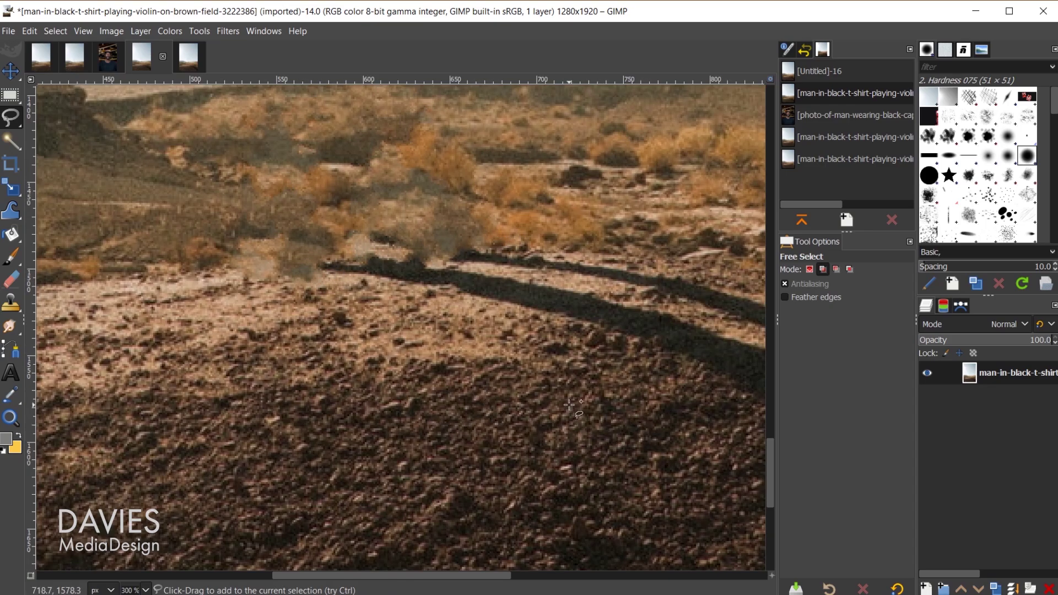
pyautogui.click(785, 298)
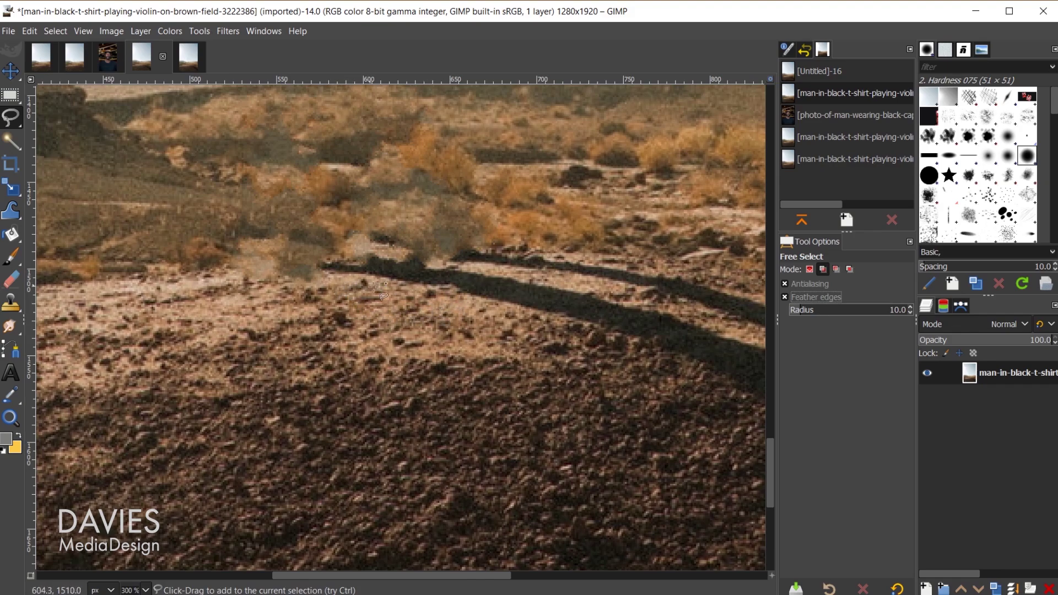
# - Trace around the long shadow across the rocky foreground and commit the selection
pyautogui.click(311, 265)
pyautogui.moveTo(400, 258)
pyautogui.mouseDown()
pyautogui.moveTo(577, 255)
pyautogui.moveTo(392, 180)
pyautogui.moveTo(559, 236)
pyautogui.moveTo(754, 346)
pyautogui.mouseUp()
pyautogui.scroll(-2, 582, 265)
pyautogui.hscroll(6, 393, 179)
pyautogui.hscroll(3, 606, 308)
pyautogui.scroll(-2, 467, 270)
pyautogui.scroll(-2, 467, 270)
pyautogui.hscroll(3, 468, 270)
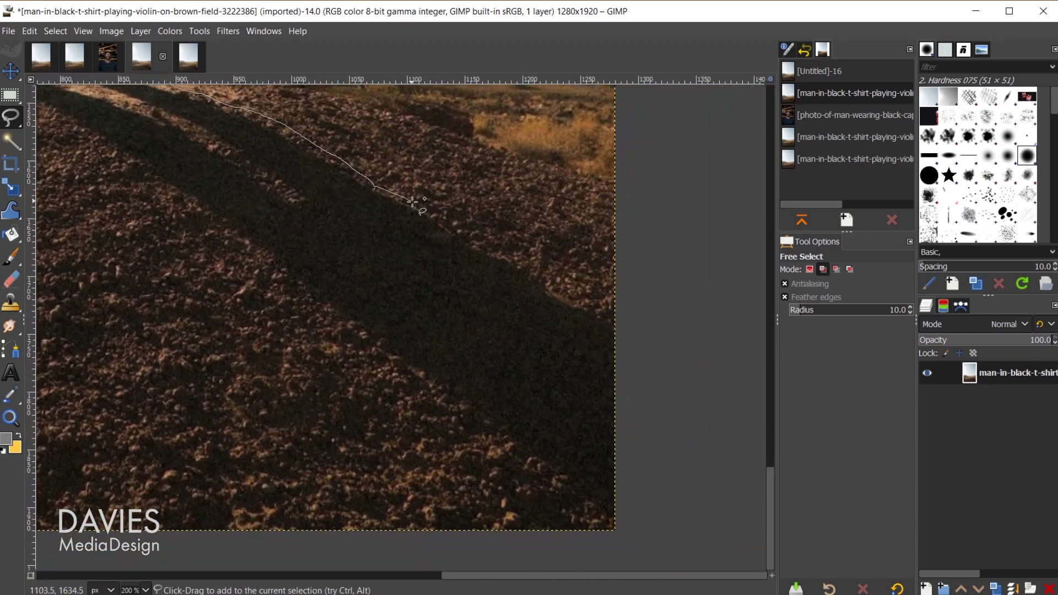
pyautogui.moveTo(481, 241)
pyautogui.mouseDown()
pyautogui.moveTo(619, 319)
pyautogui.moveTo(622, 552)
pyautogui.moveTo(620, 532)
pyautogui.moveTo(270, 268)
pyautogui.moveTo(569, 344)
pyautogui.moveTo(419, 253)
pyautogui.moveTo(166, 177)
pyautogui.mouseUp()
pyautogui.press('space')
pyautogui.press('Return')
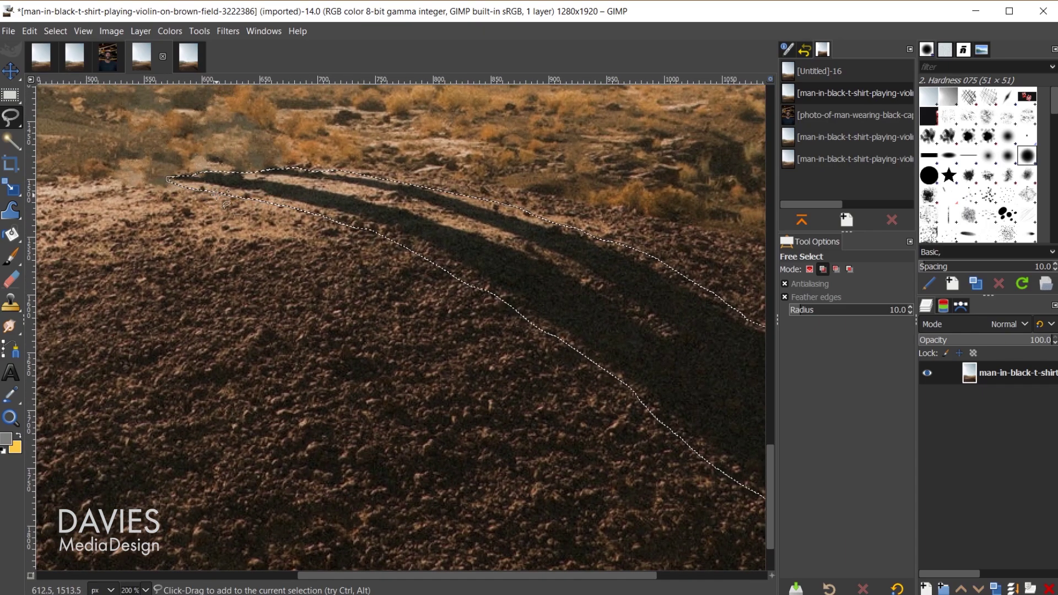
pyautogui.keyDown('ctrl'); pyautogui.scroll(-1, 474, 293); pyautogui.keyUp('ctrl')
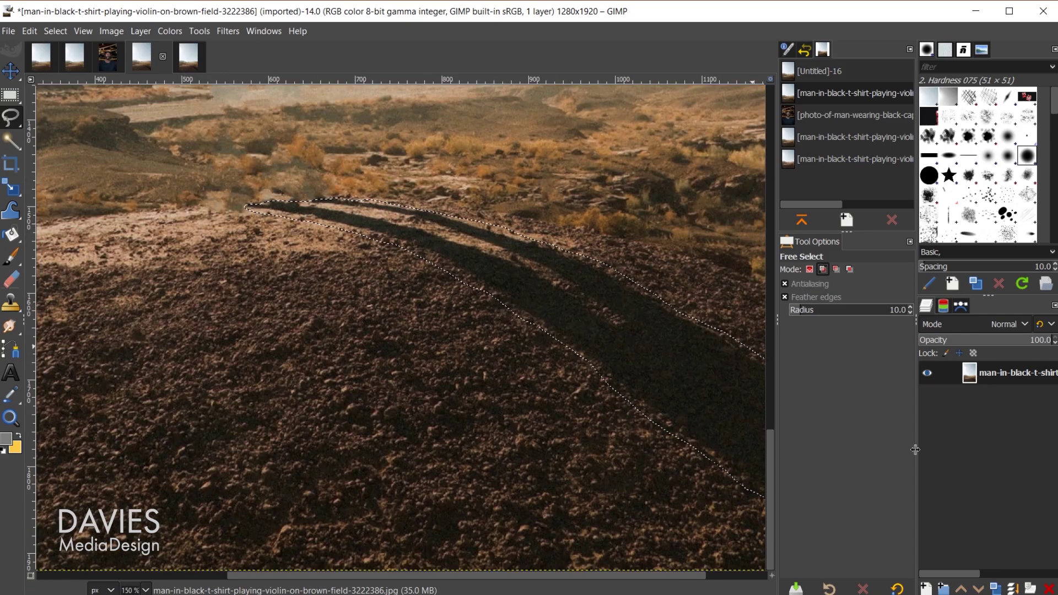
# - Duplicate the landscape layer
pyautogui.click(996, 591)
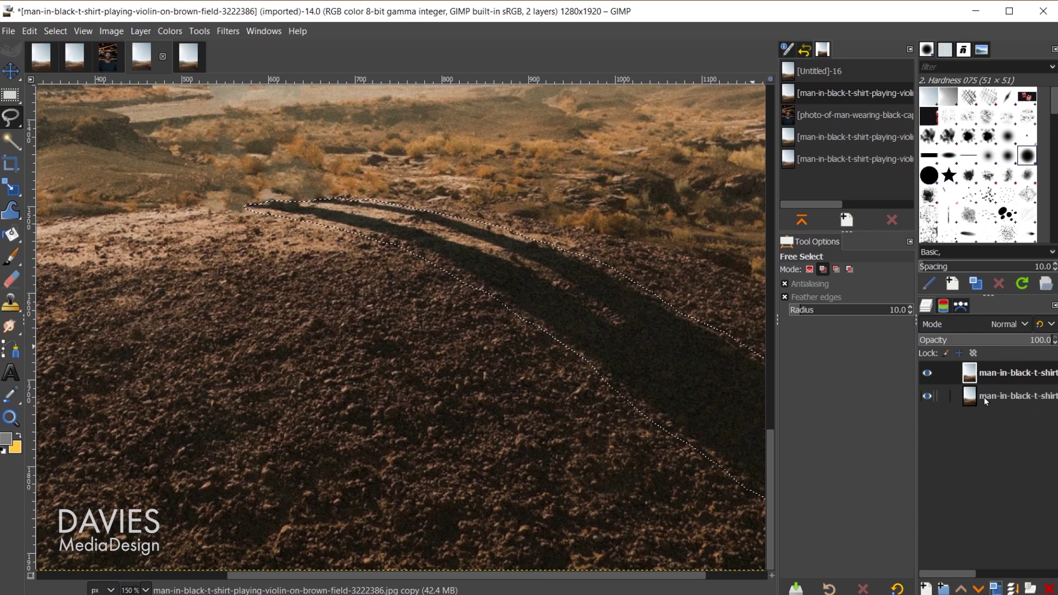
pyautogui.keyDown('ctrl'); pyautogui.scroll(-1, 581, 311); pyautogui.keyUp('ctrl')
pyautogui.scroll(-2, 606, 440)
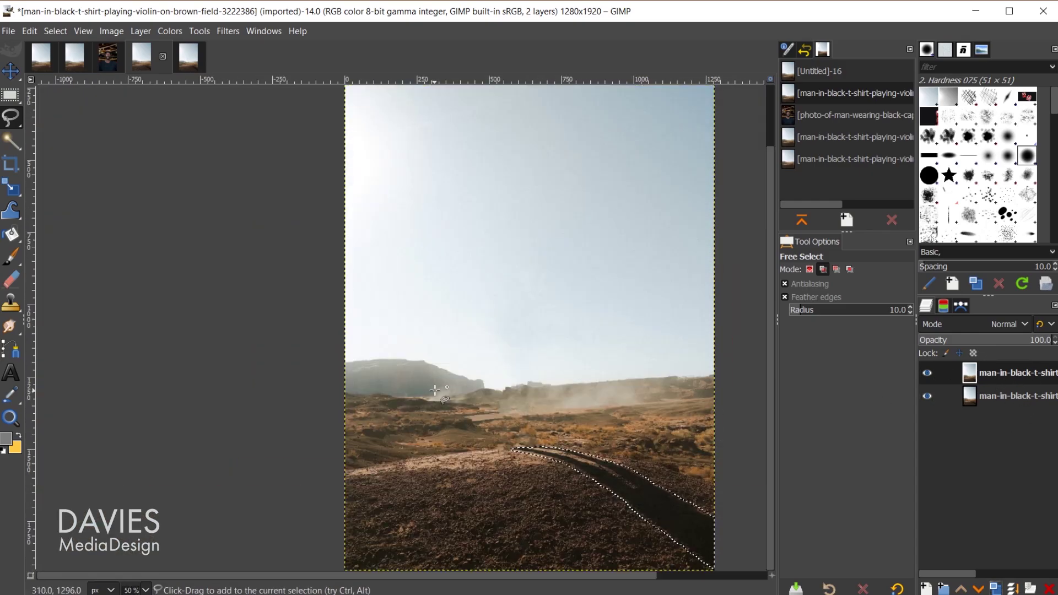
# - Shift the copy right, then nudge it slightly left so clean ground covers the shadow
pyautogui.press('m')
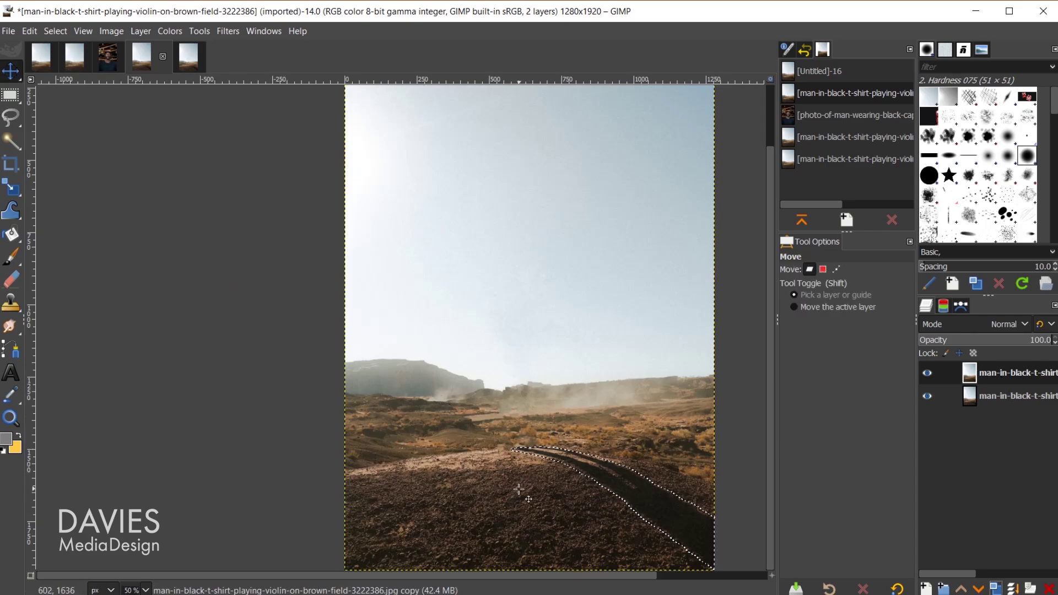
pyautogui.moveTo(514, 480); pyautogui.dragTo(584, 485)
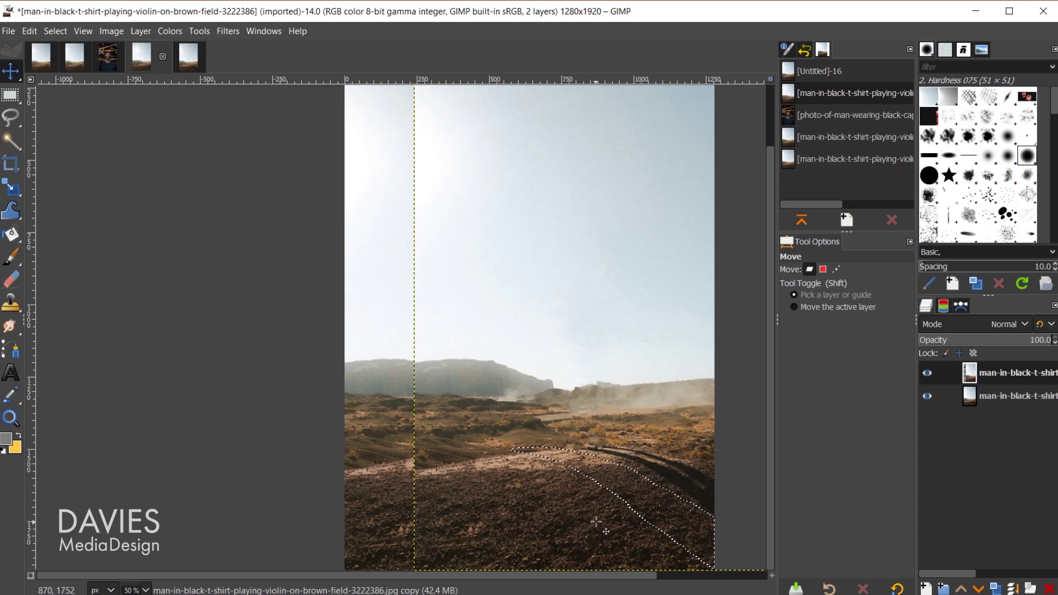
pyautogui.moveTo(597, 521); pyautogui.dragTo(590, 520)
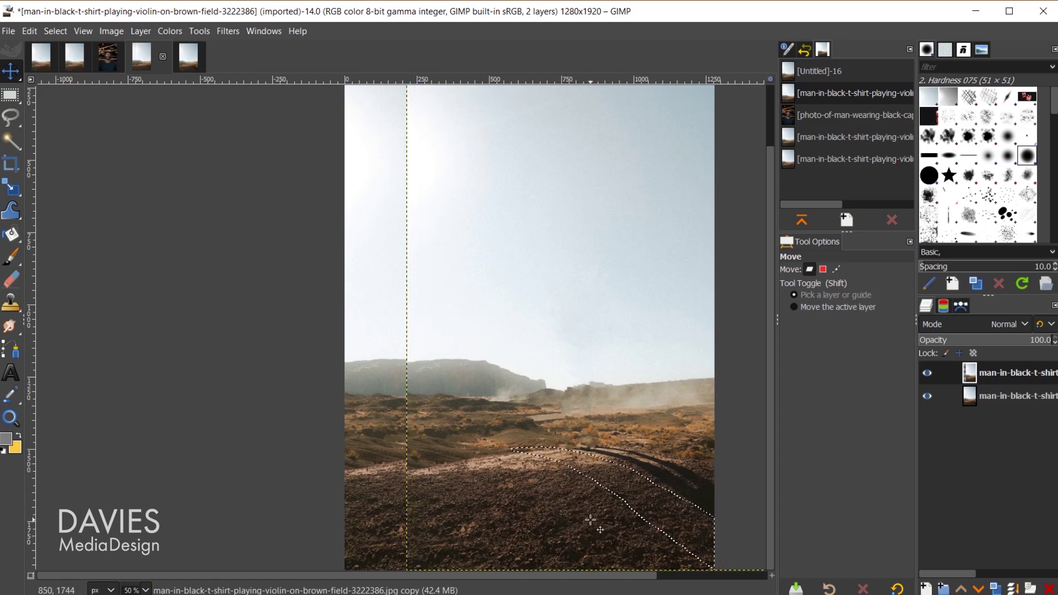
pyautogui.scroll(4, 597, 518)
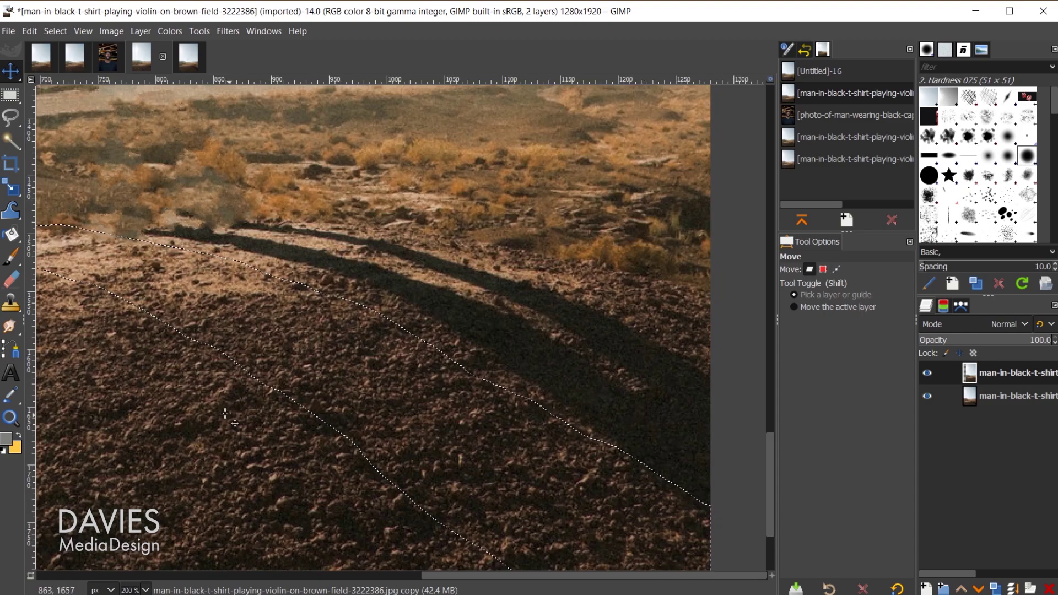
pyautogui.scroll(-2, 163, 376)
pyautogui.scroll(-2, 162, 377)
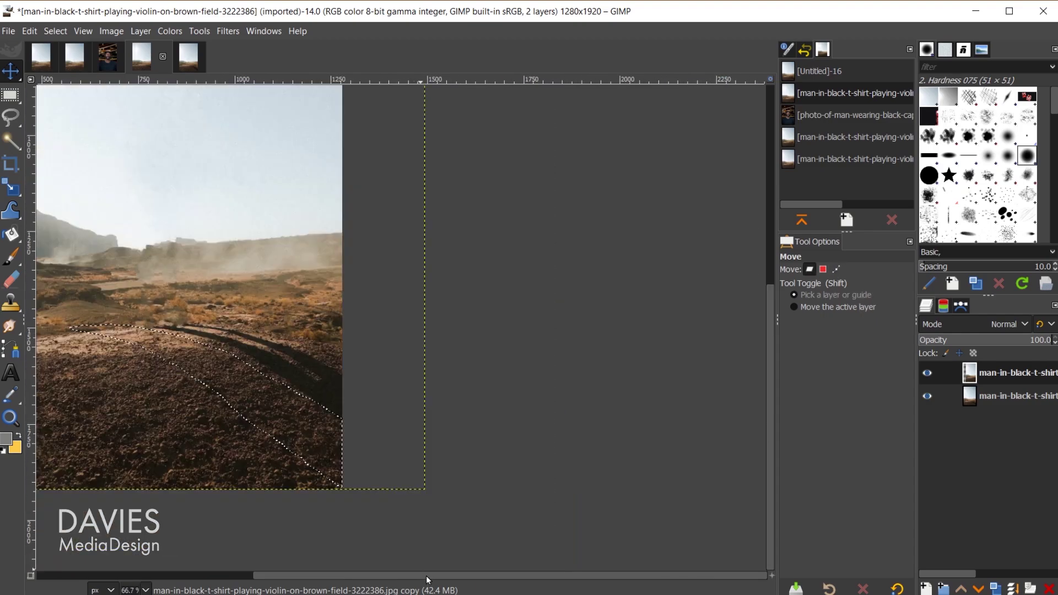
pyautogui.scroll(1, 327, 568)
pyautogui.moveTo(327, 568); pyautogui.dragTo(248, 558)
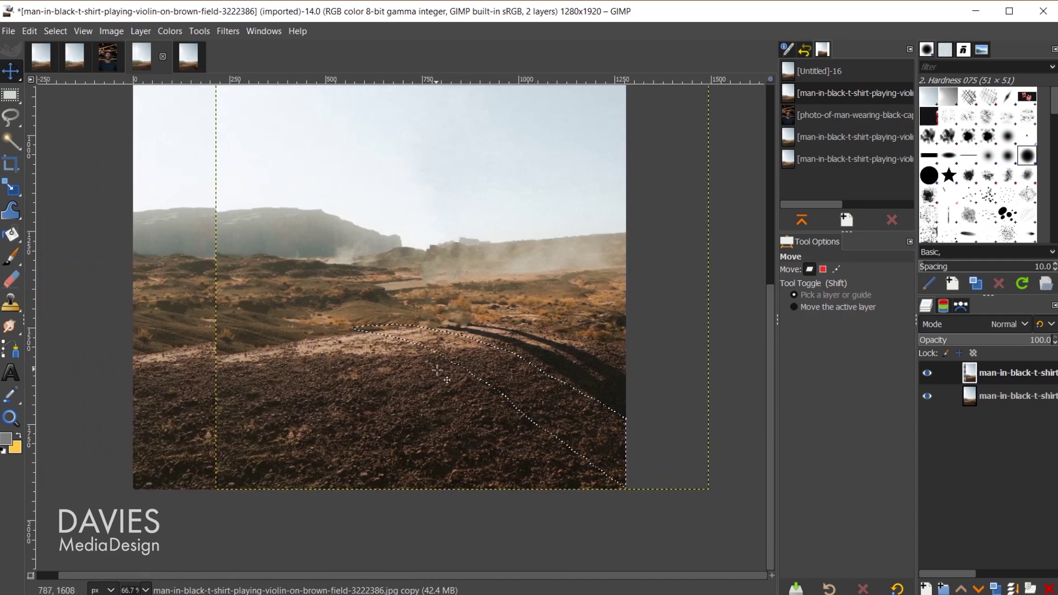
# - Add a layer mask to the shifted copy, initialized from the shadow selection
pyautogui.rightClick(975, 375)
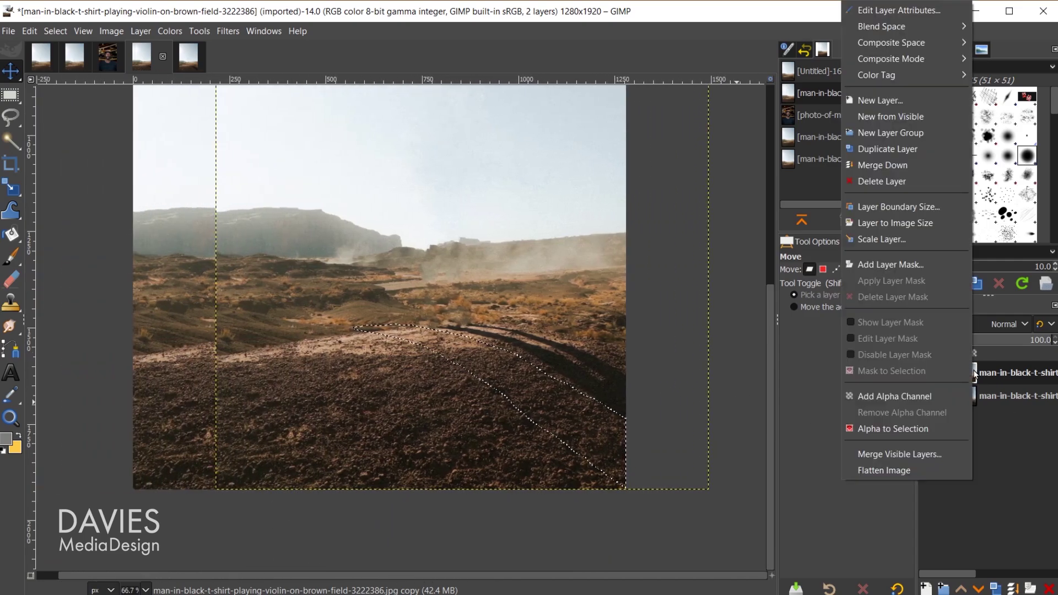
pyautogui.click(924, 267)
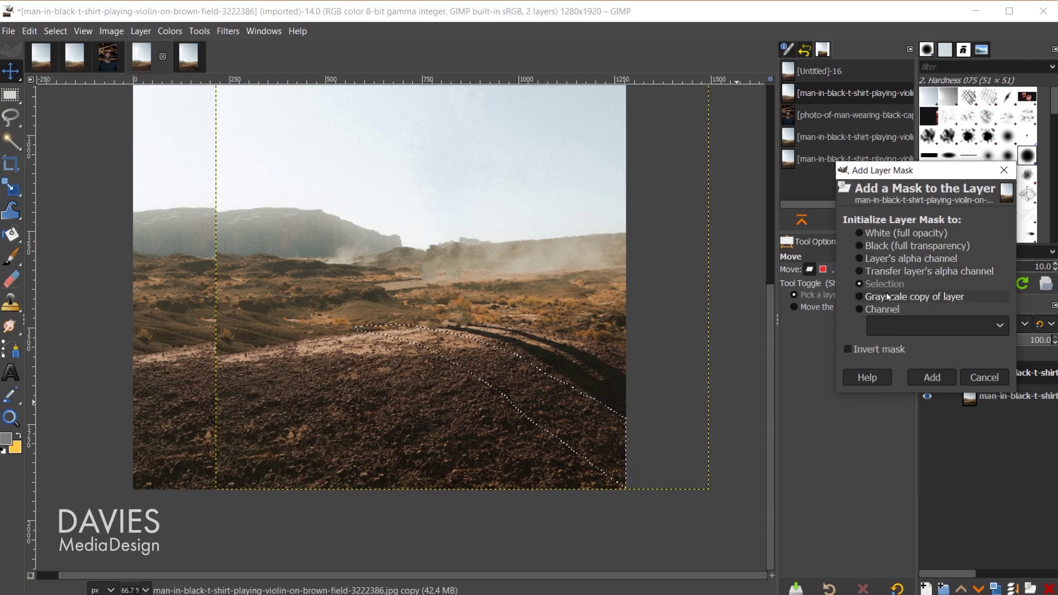
pyautogui.click(932, 376)
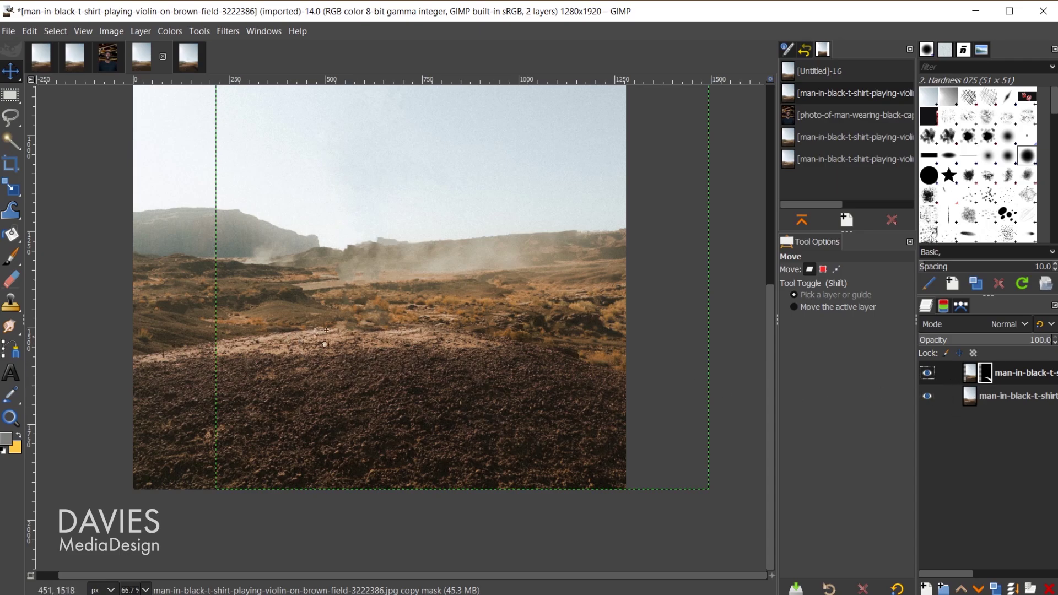
# - On the top layer's pixels, clone nearby ground texture over the pale strip
pyautogui.keyDown('ctrl'); pyautogui.scroll(3, 329, 338); pyautogui.keyUp('ctrl')
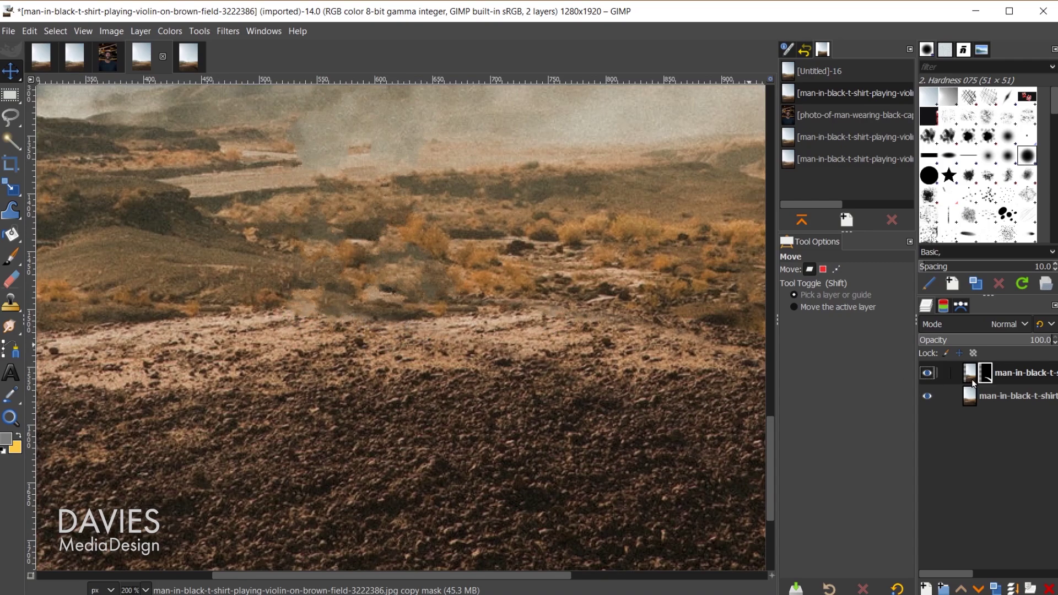
pyautogui.click(971, 375)
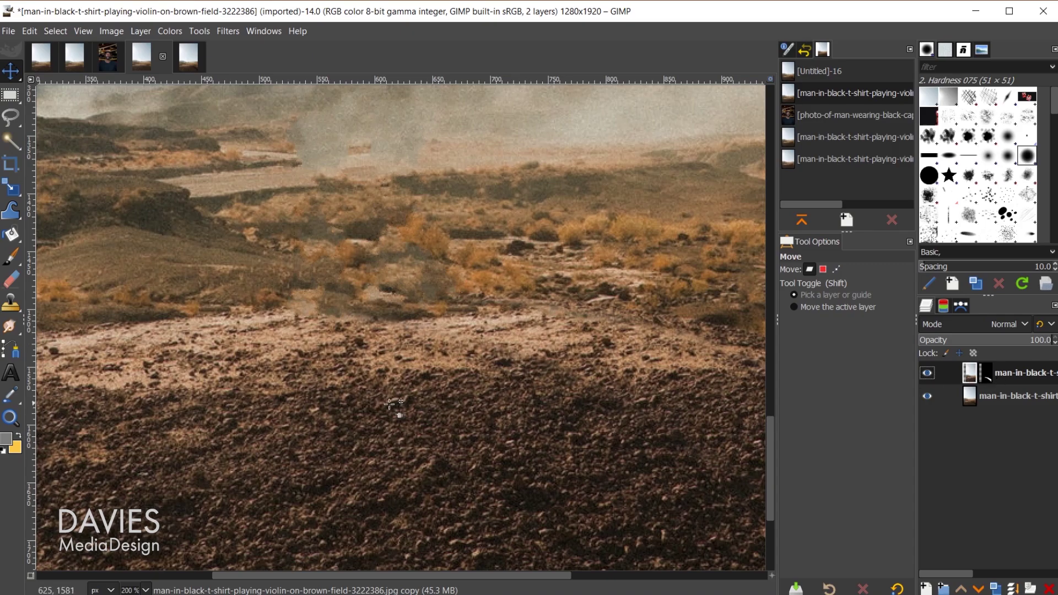
pyautogui.press('h')
pyautogui.press('c')
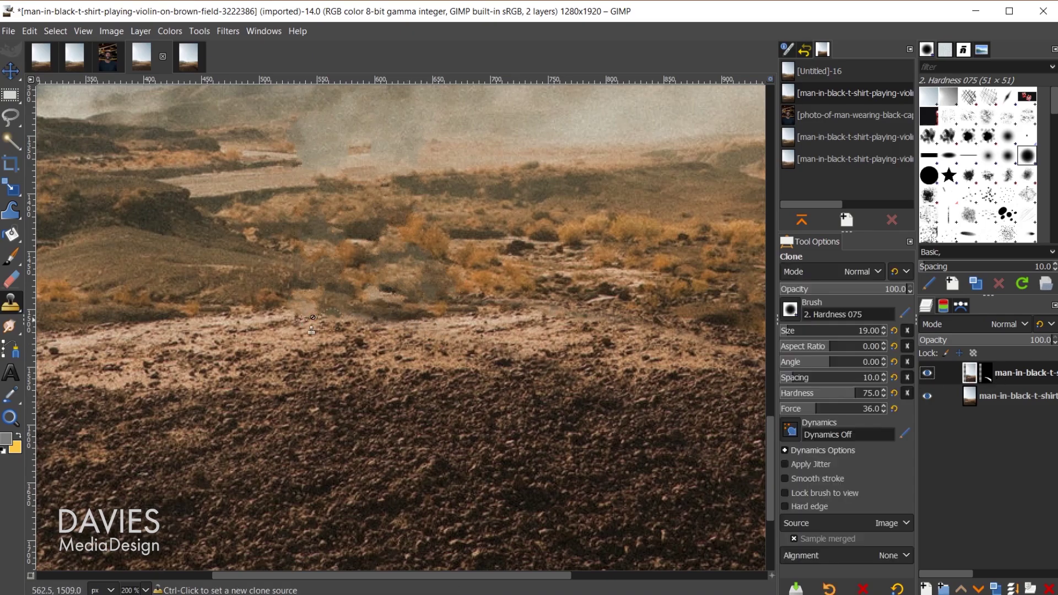
pyautogui.press('ctrl')
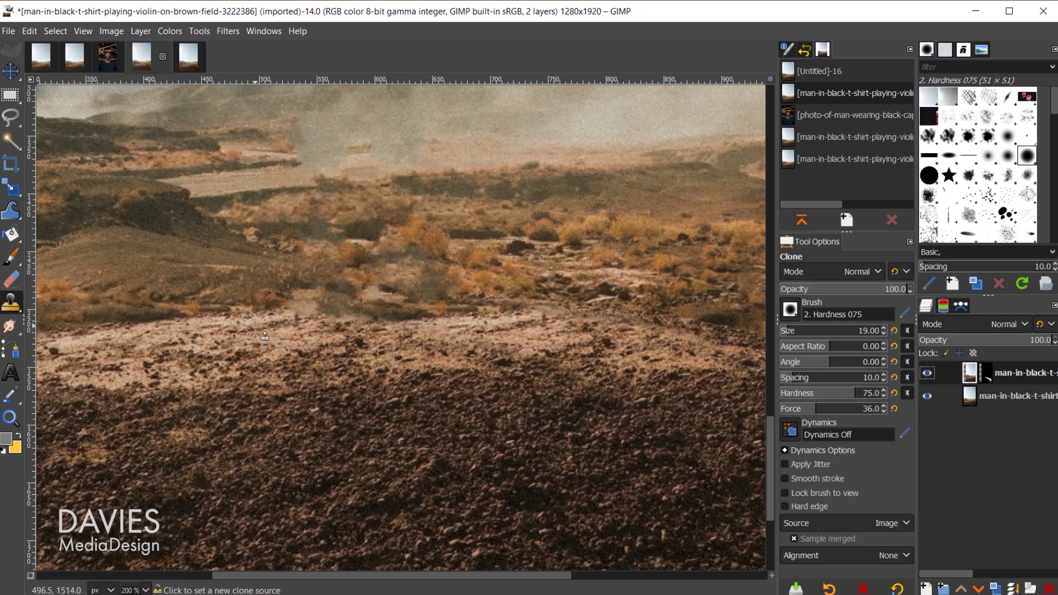
pyautogui.keyDown('ctrl'); pyautogui.click(255, 326); pyautogui.keyUp('ctrl')
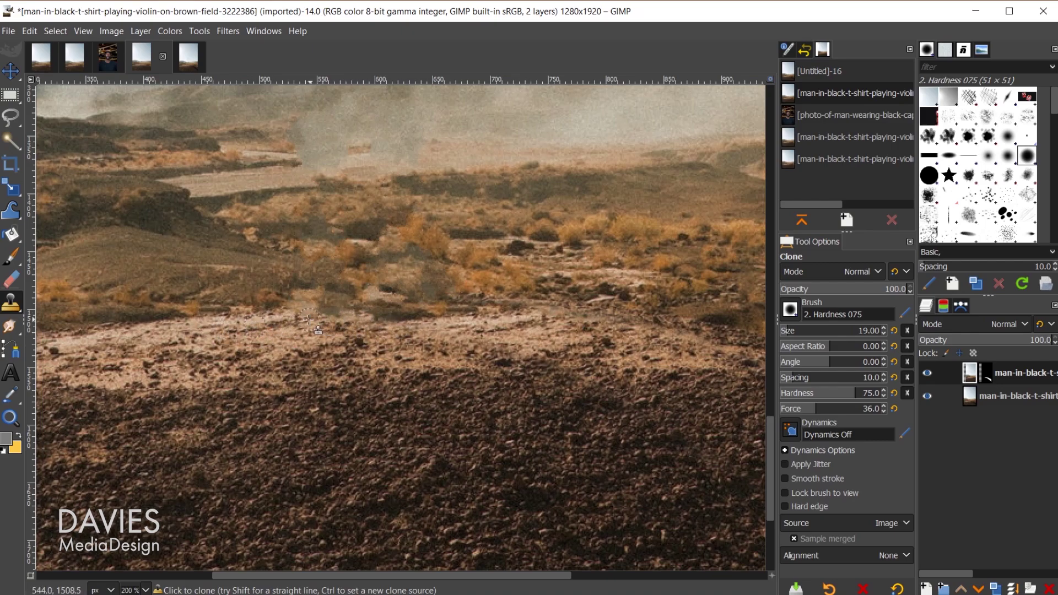
pyautogui.press('ctrl')
pyautogui.keyDown('ctrl'); pyautogui.click(241, 329); pyautogui.keyUp('ctrl')
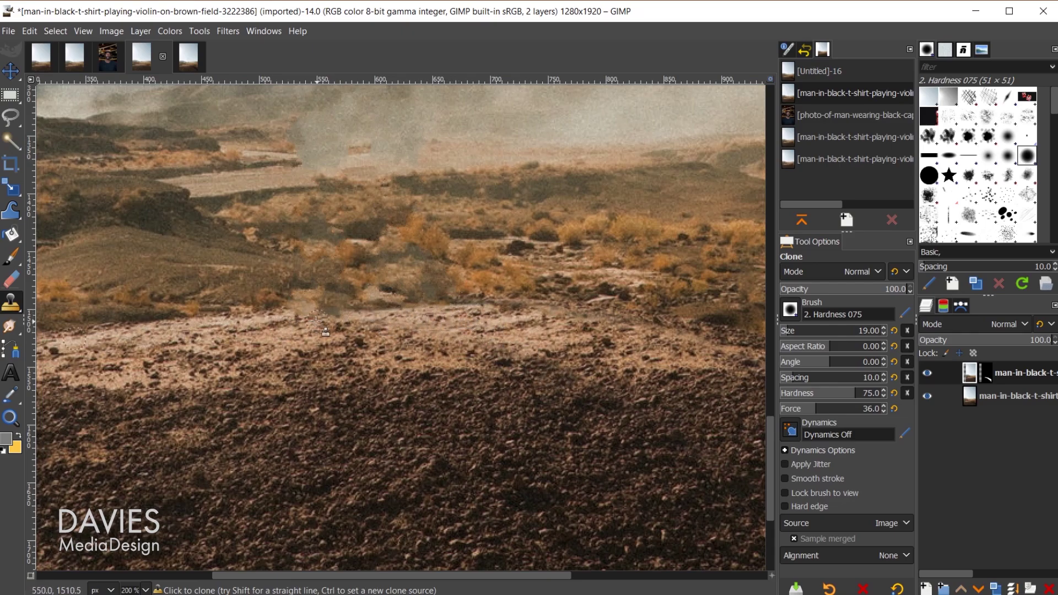
pyautogui.moveTo(307, 334)
pyautogui.mouseDown()
pyautogui.moveTo(305, 288)
pyautogui.moveTo(284, 297)
pyautogui.moveTo(303, 313)
pyautogui.mouseUp()
pyautogui.moveTo(317, 315)
pyautogui.mouseDown()
pyautogui.moveTo(324, 331)
pyautogui.moveTo(315, 329)
pyautogui.moveTo(370, 316)
pyautogui.moveTo(520, 317)
pyautogui.moveTo(441, 312)
pyautogui.mouseUp()
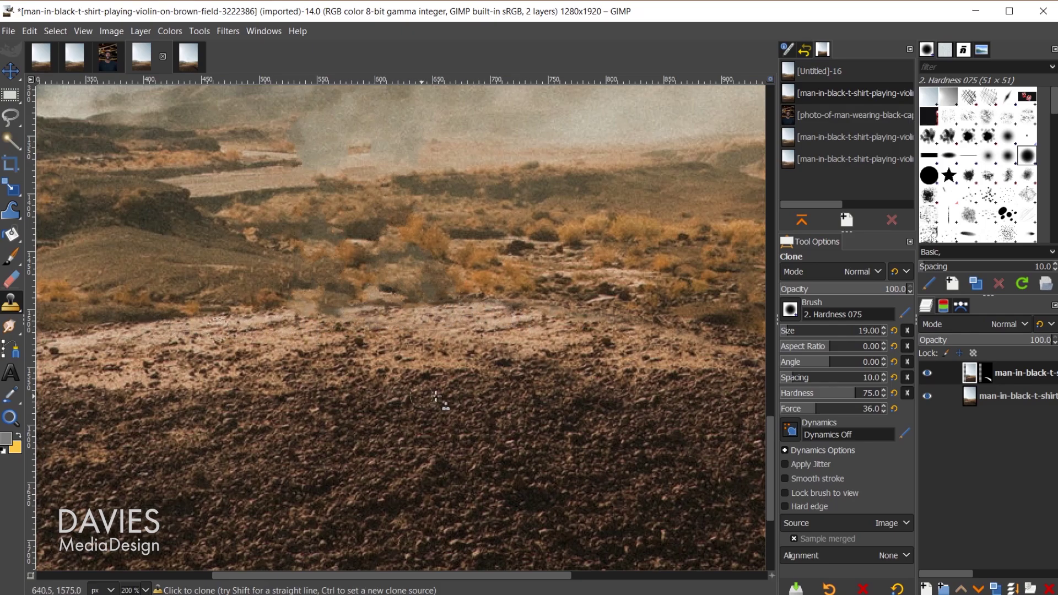
# - Paint white into the top layer's mask along the light strip, then restore black as foreground
pyautogui.click(989, 376)
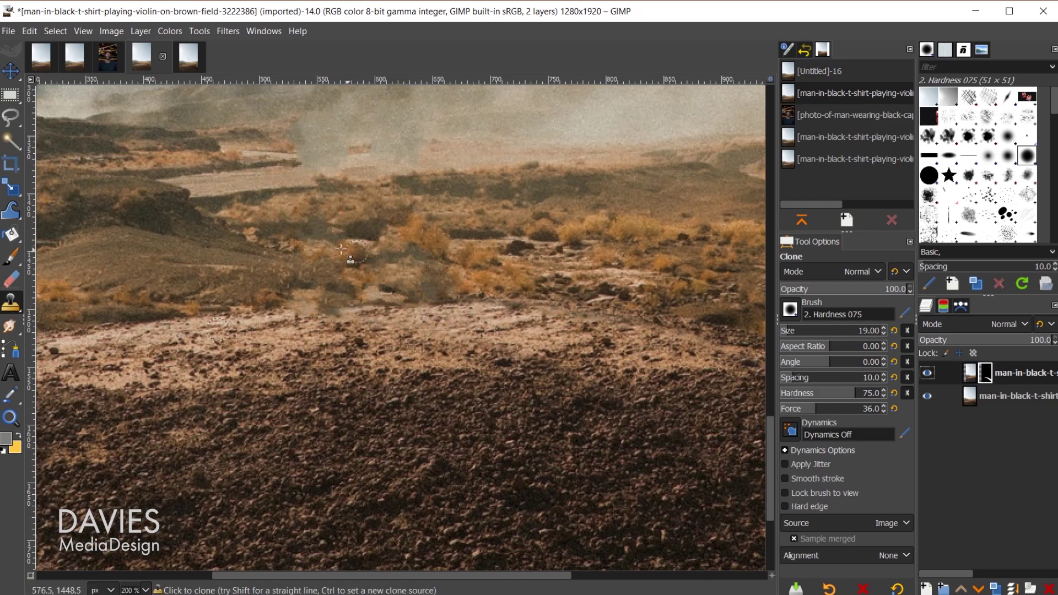
pyautogui.press('p')
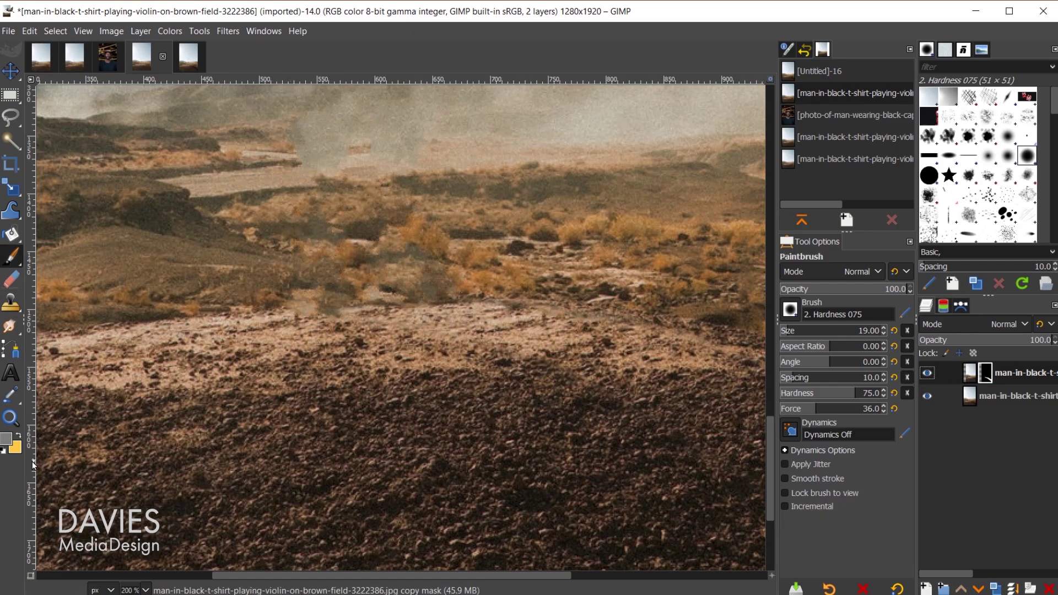
pyautogui.click(4, 452)
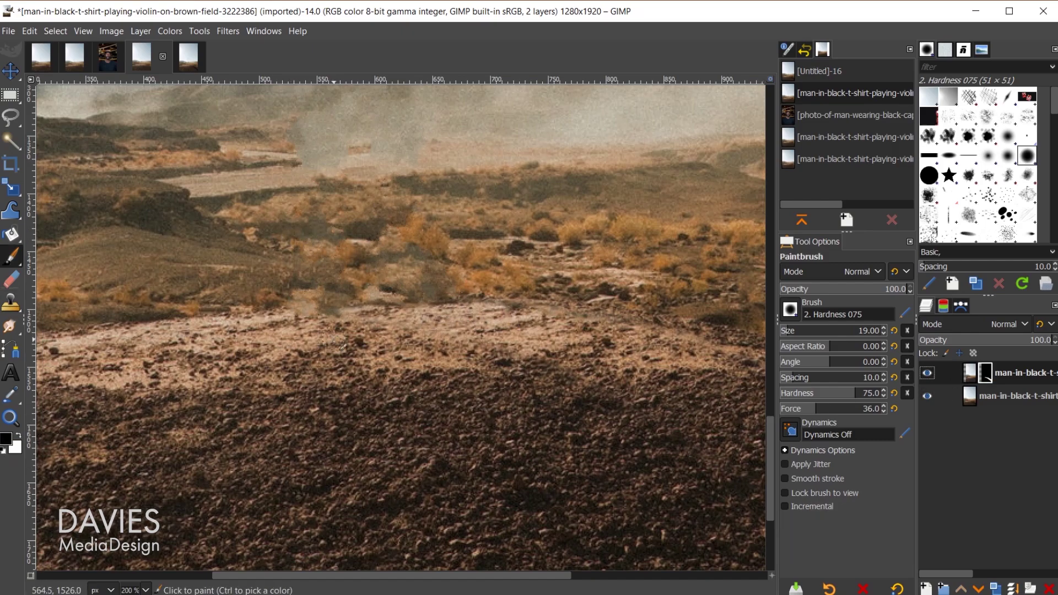
pyautogui.press('x')
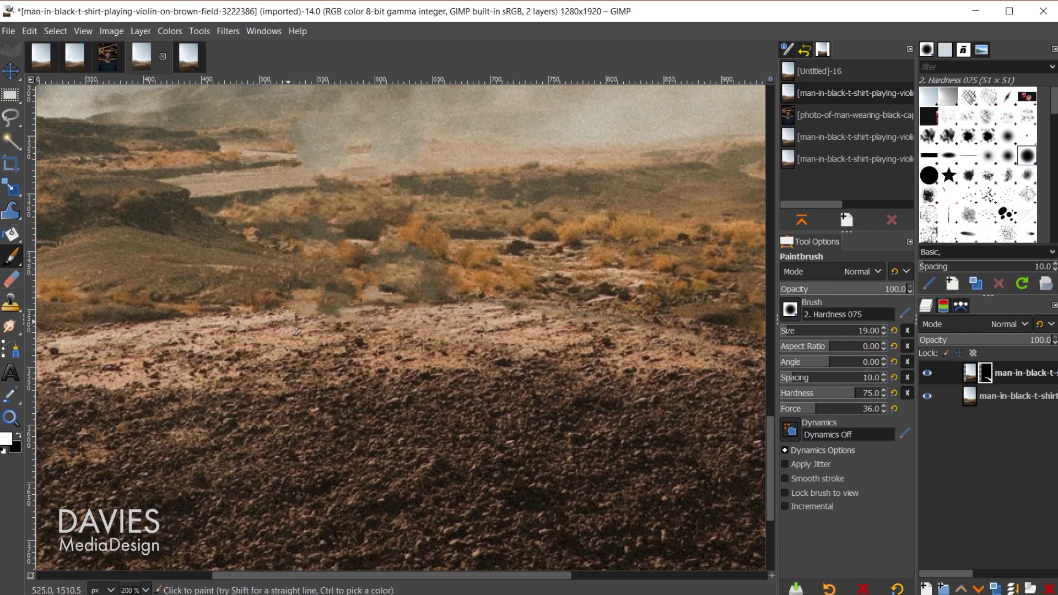
pyautogui.moveTo(288, 321)
pyautogui.mouseDown()
pyautogui.moveTo(344, 319)
pyautogui.moveTo(285, 319)
pyautogui.moveTo(406, 332)
pyautogui.mouseUp()
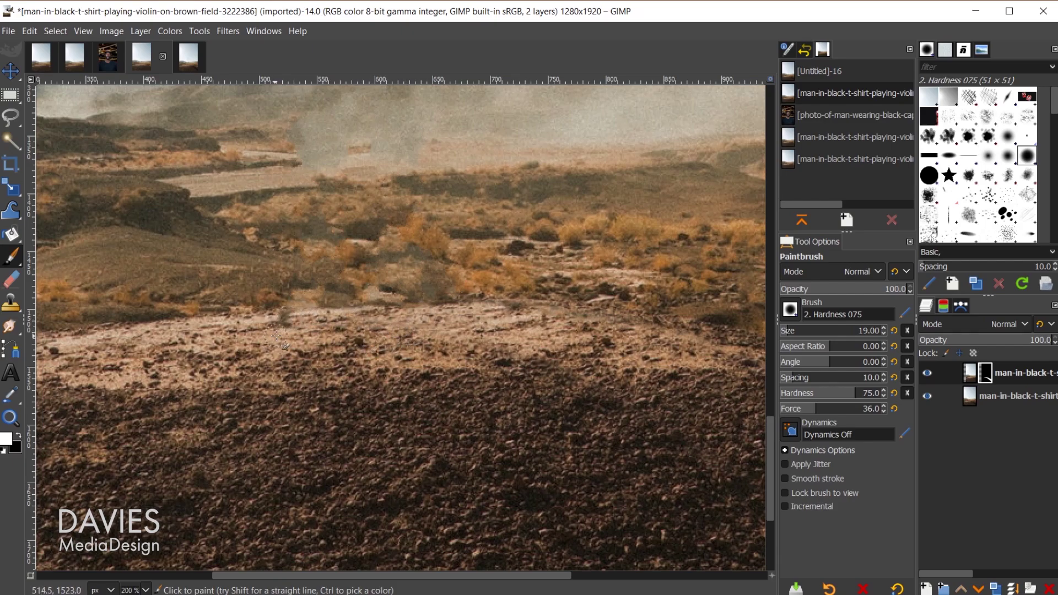
pyautogui.press('x')
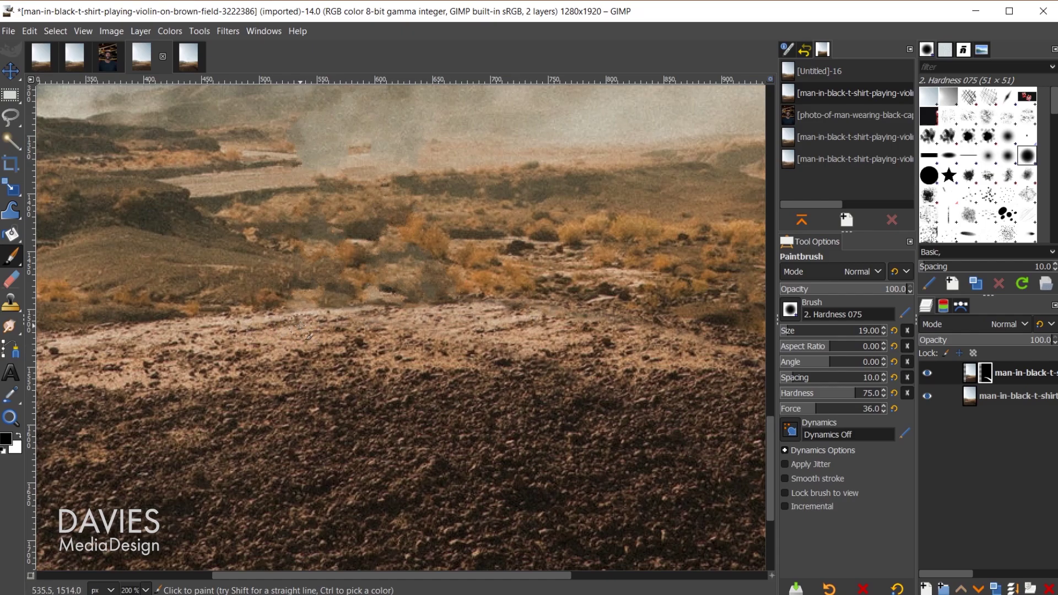
# - Show the top layer again, make its pixels active, and lock its alpha channel
pyautogui.scroll(-2, 498, 353)
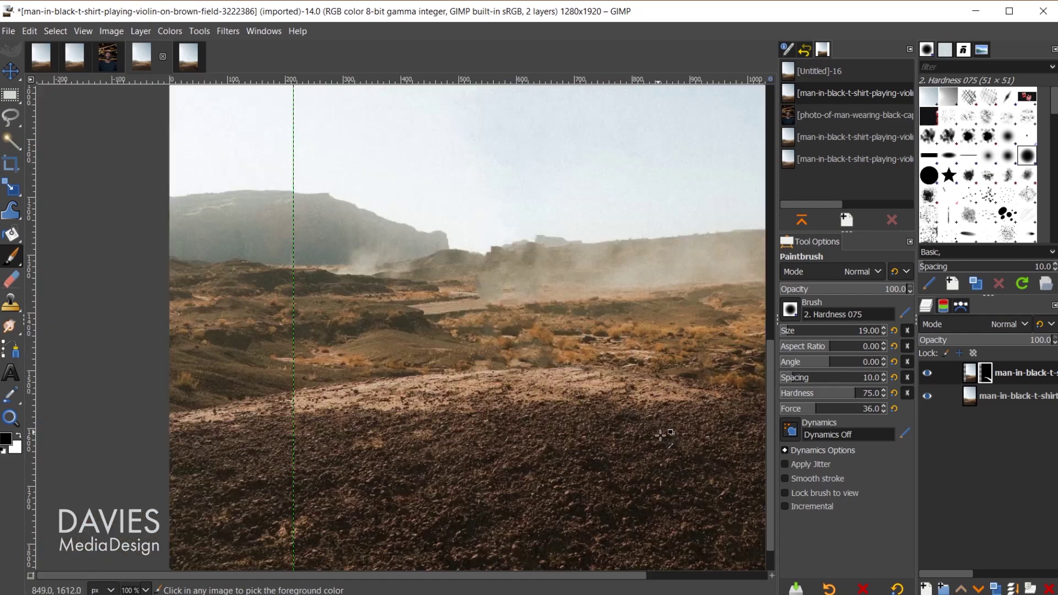
pyautogui.scroll(-1, 668, 449)
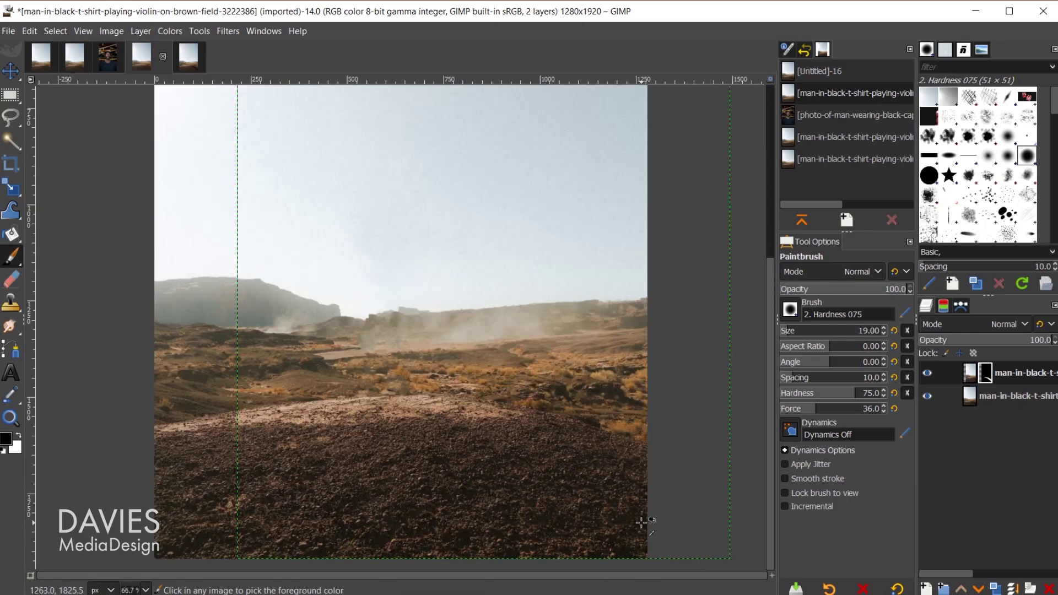
pyautogui.scroll(3, 641, 522)
pyautogui.scroll(-3, 661, 512)
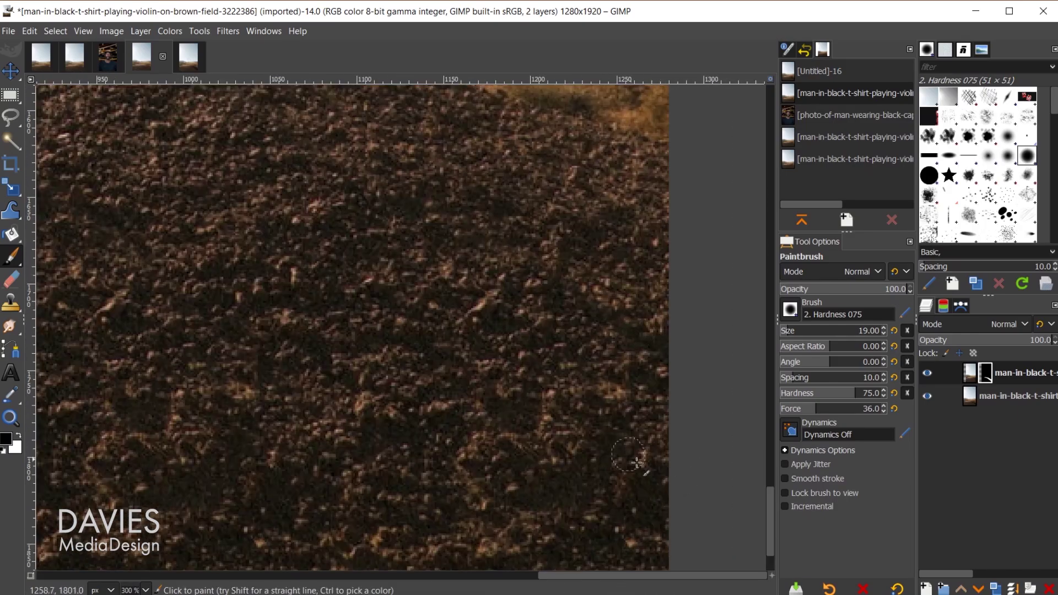
pyautogui.scroll(2, 683, 479)
pyautogui.scroll(-1, 691, 465)
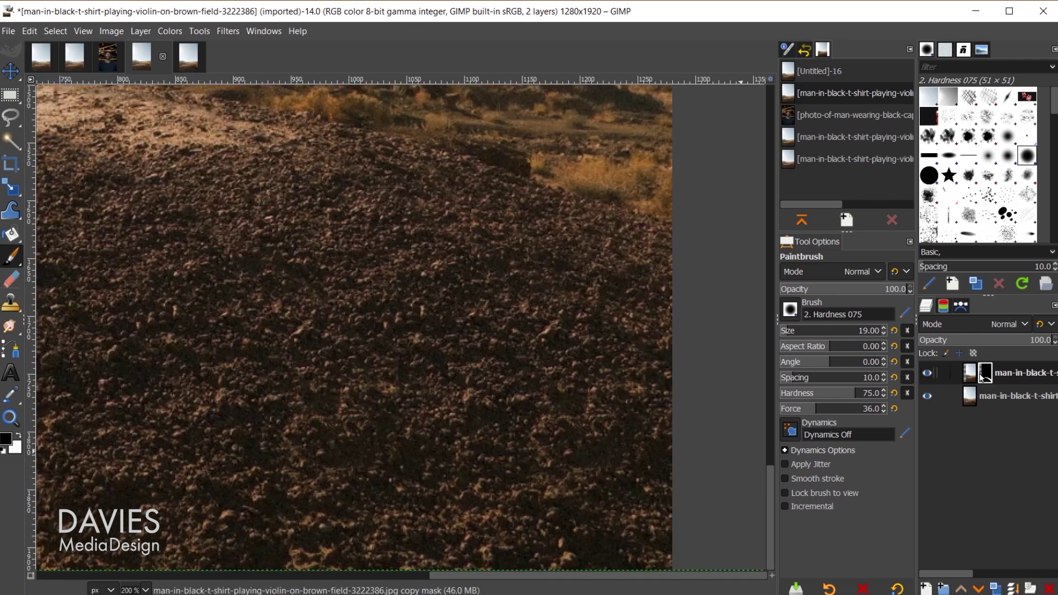
pyautogui.click(927, 373)
pyautogui.click(970, 375)
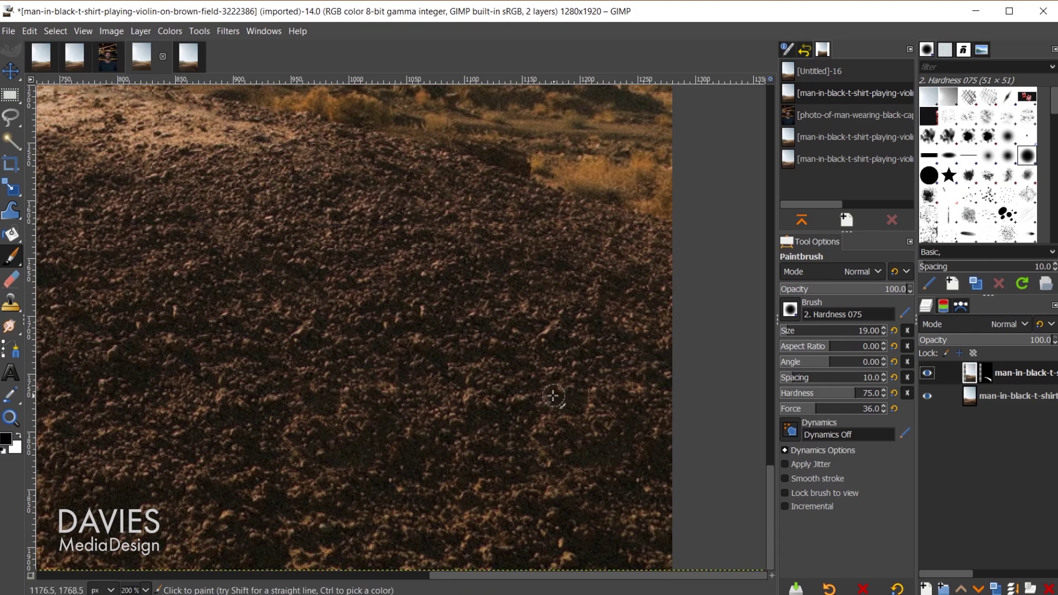
pyautogui.press('h')
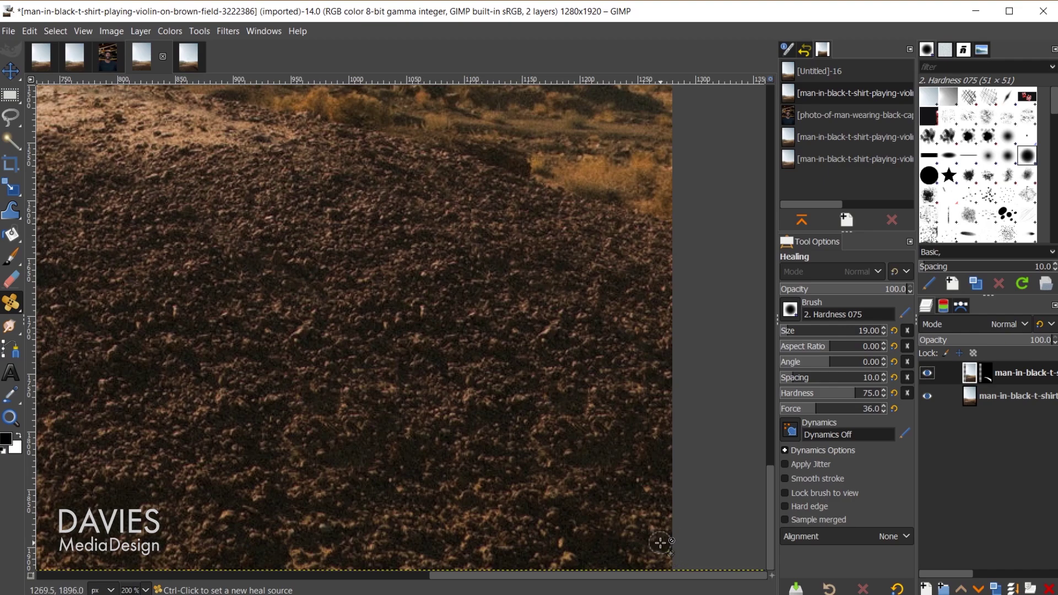
pyautogui.click(974, 352)
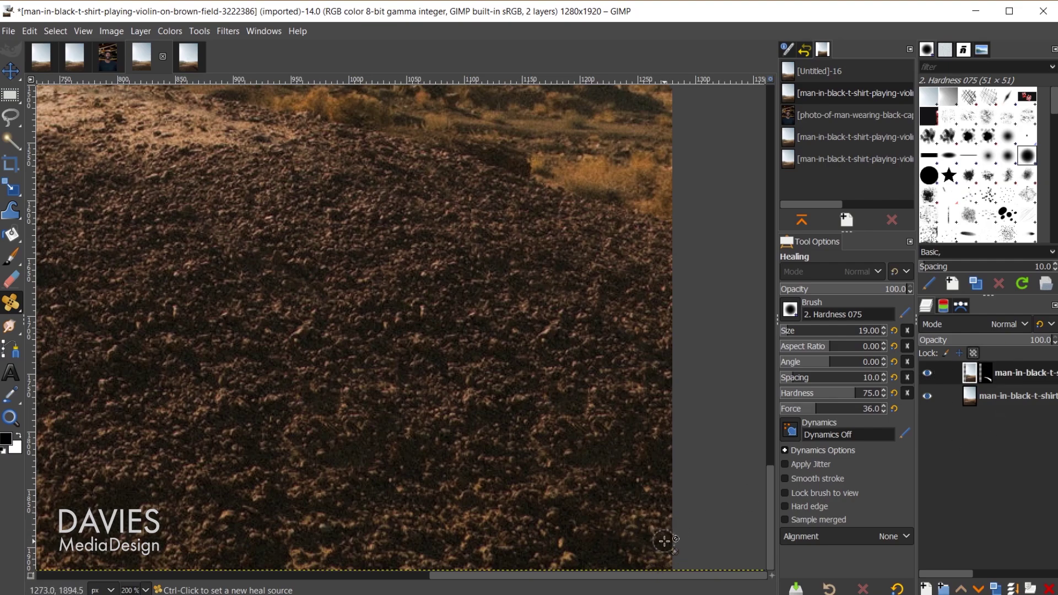
# - Heal the spots near the bottom-right corner using nearby ground as the source
pyautogui.press('ctrl')
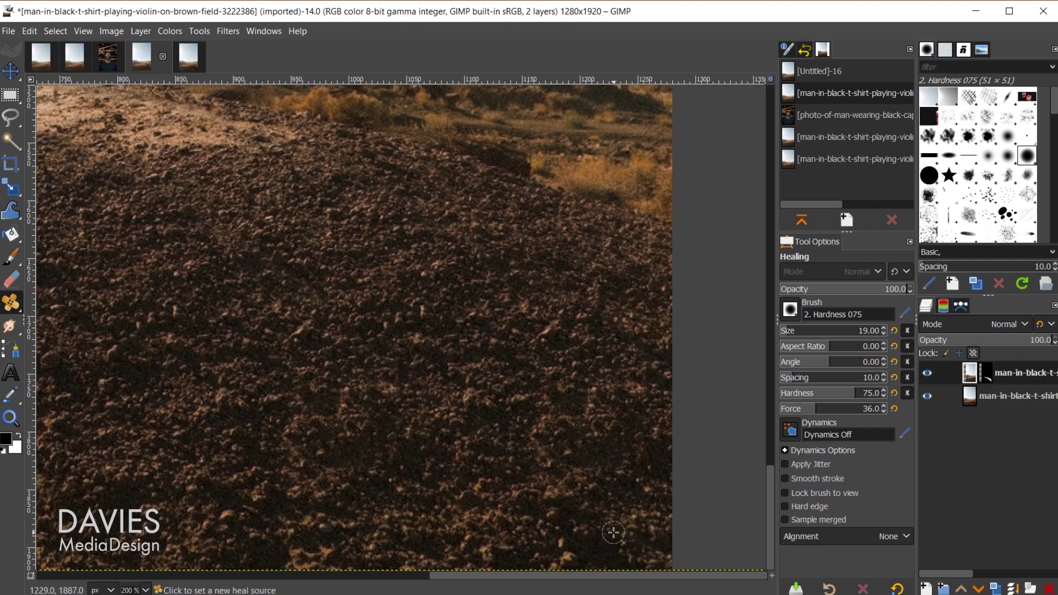
pyautogui.keyDown('ctrl'); pyautogui.click(618, 547); pyautogui.keyUp('ctrl')
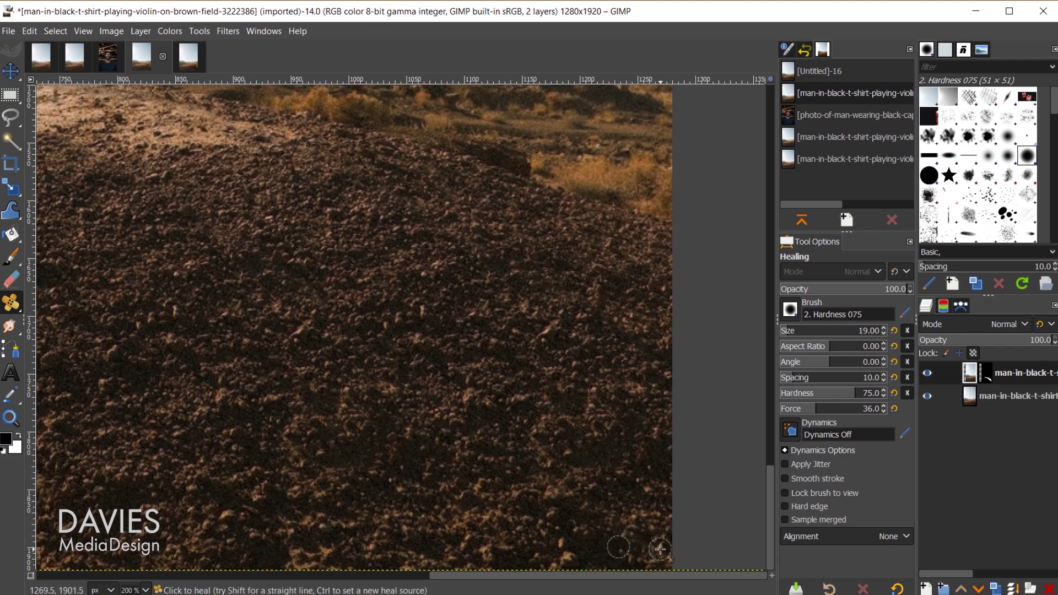
pyautogui.moveTo(660, 550); pyautogui.dragTo(657, 535)
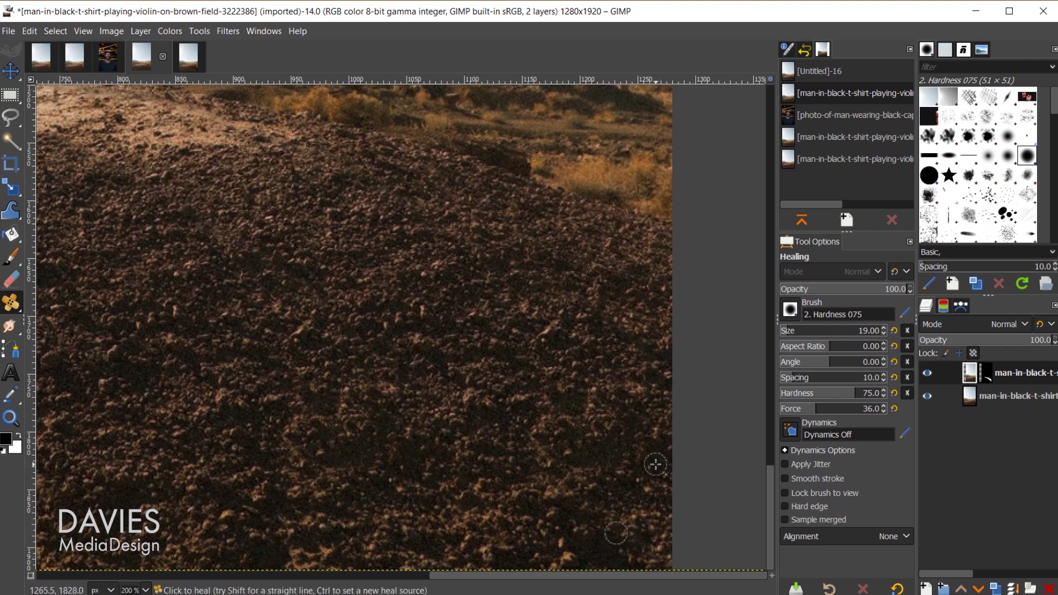
pyautogui.keyDown('ctrl'); pyautogui.click(640, 487); pyautogui.keyUp('ctrl')
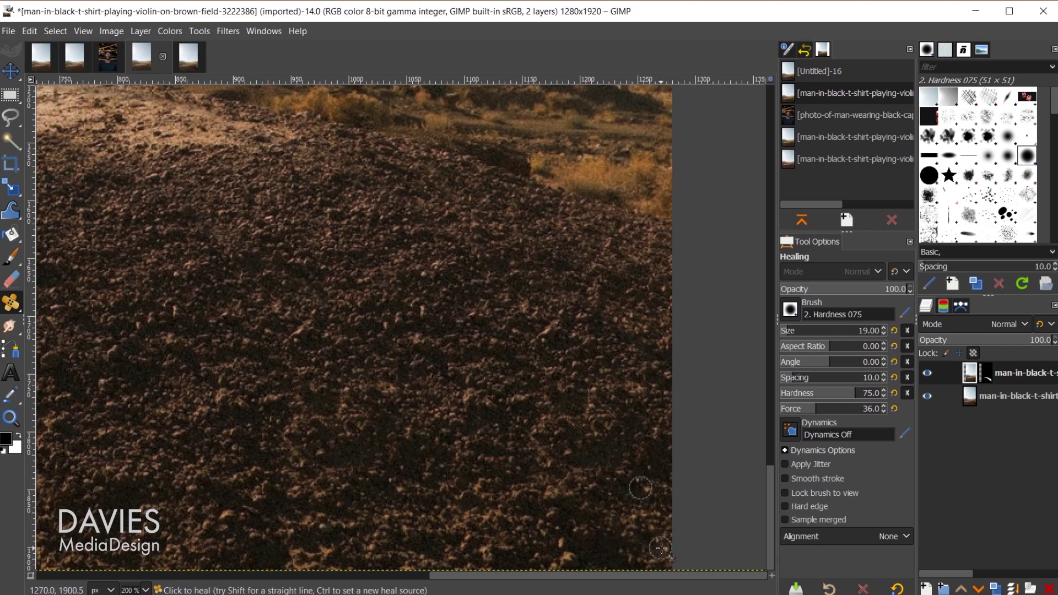
pyautogui.moveTo(661, 549); pyautogui.dragTo(661, 544)
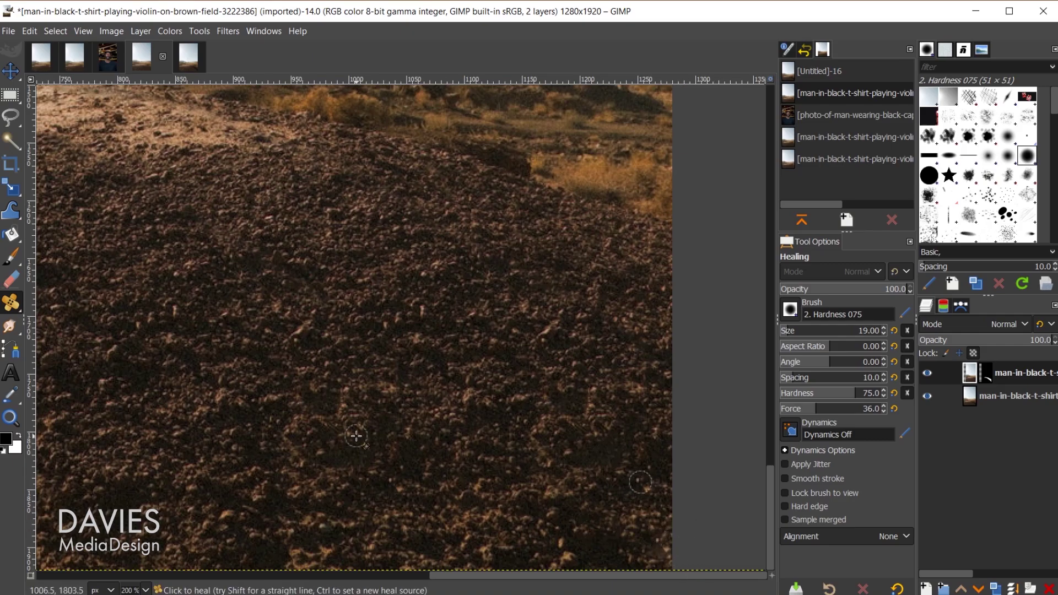
pyautogui.scroll(-5, 356, 435)
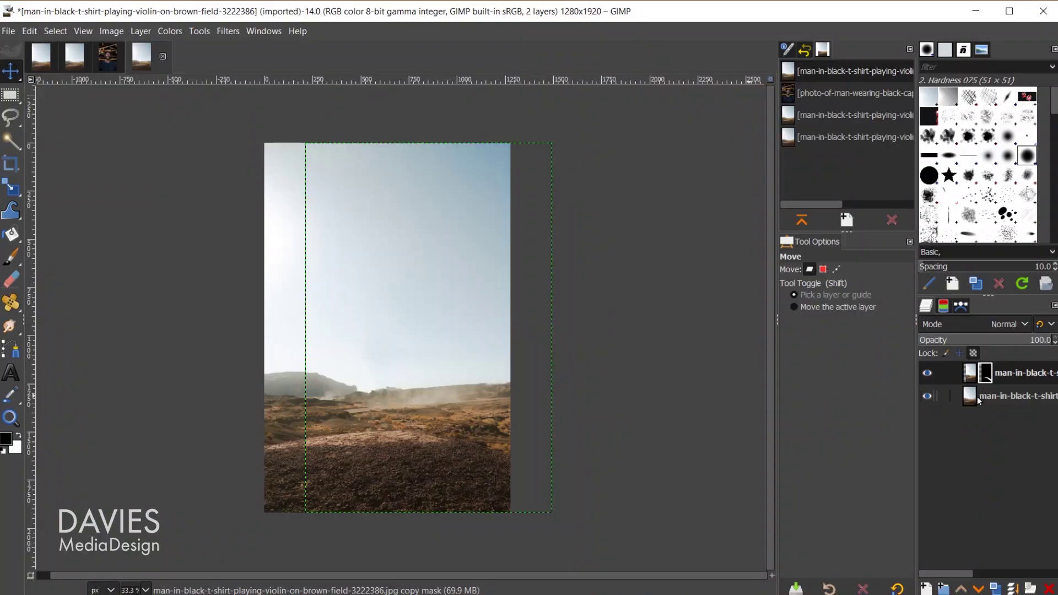
# - Apply the top layer's mask and merge it down into the landscape layer
pyautogui.rightClick(971, 377)
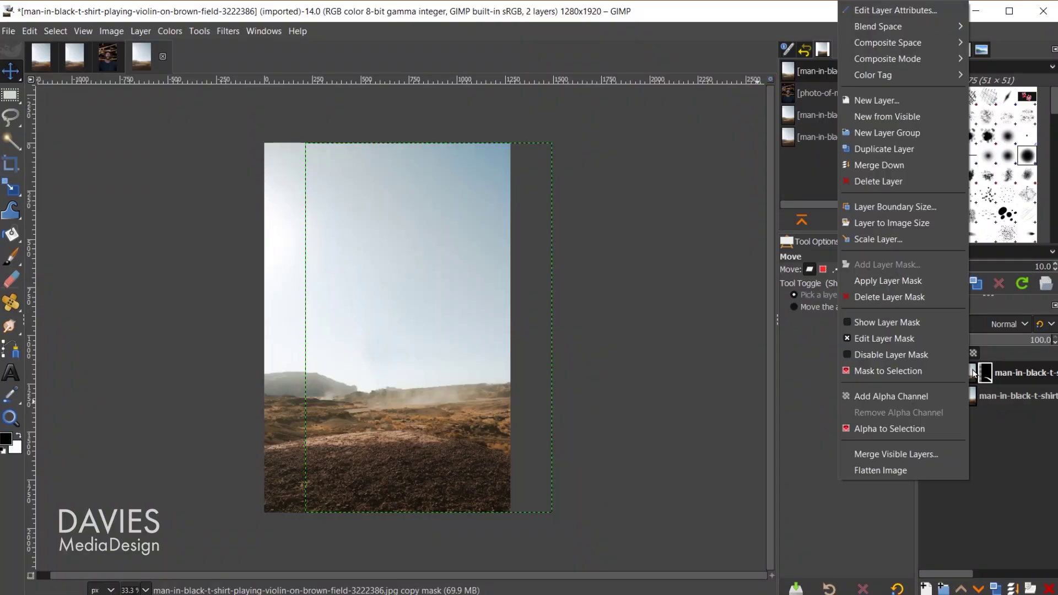
pyautogui.click(912, 284)
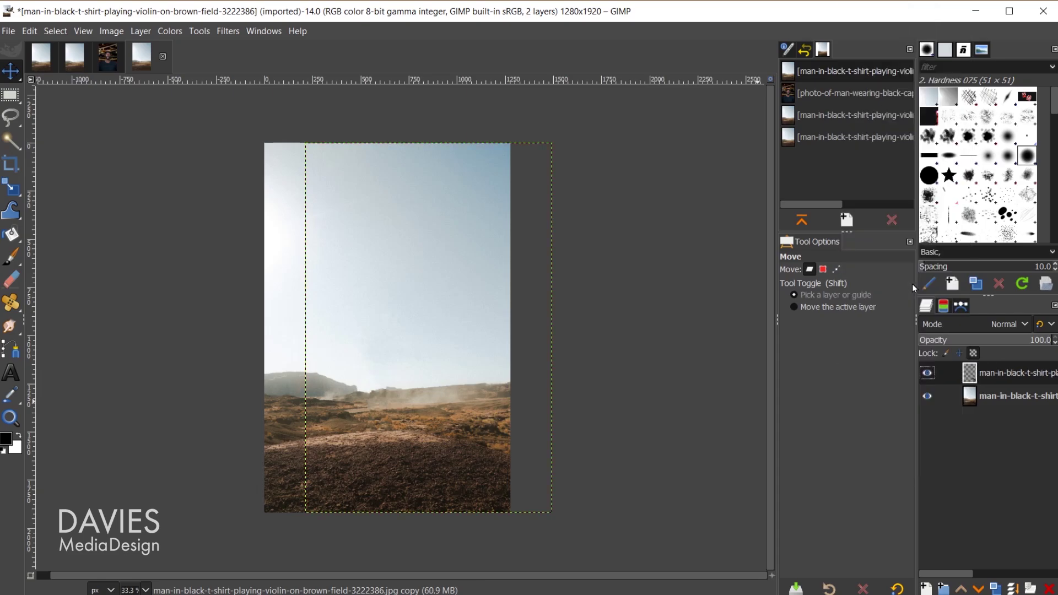
pyautogui.click(1012, 589)
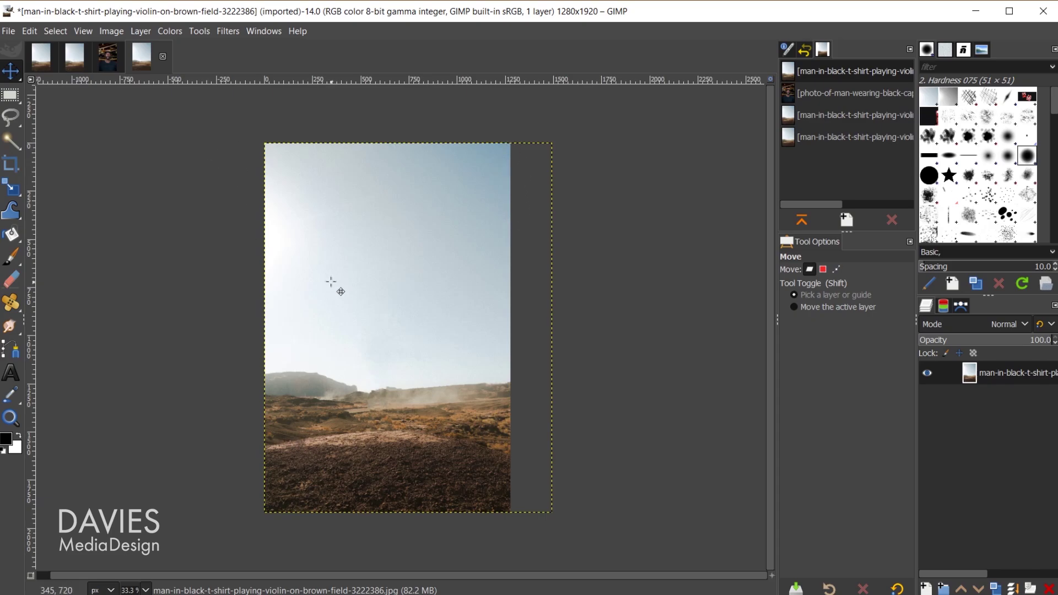
# - Fit the merged layer to the 1280×1920 image size and view it at 66.7%
pyautogui.click(140, 31)
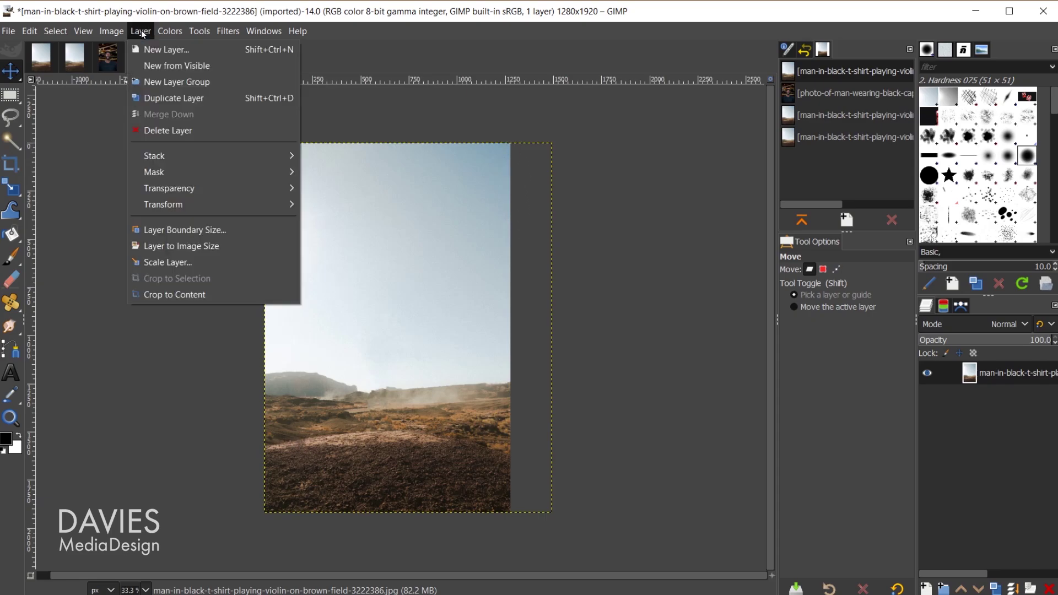
pyautogui.click(181, 246)
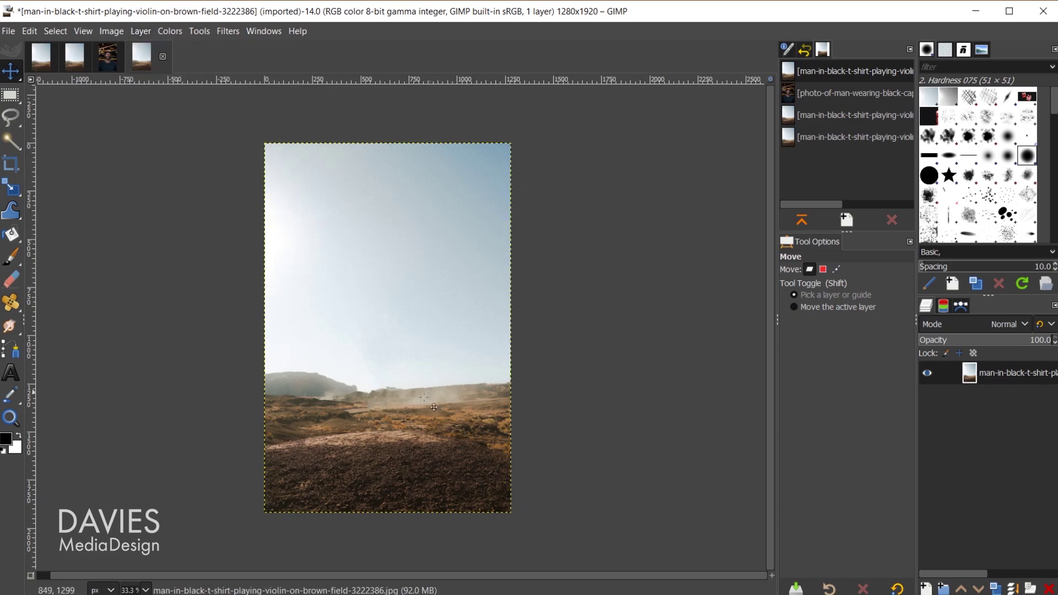
pyautogui.press('1')
pyautogui.scroll(5, 462, 415)
pyautogui.press('-')
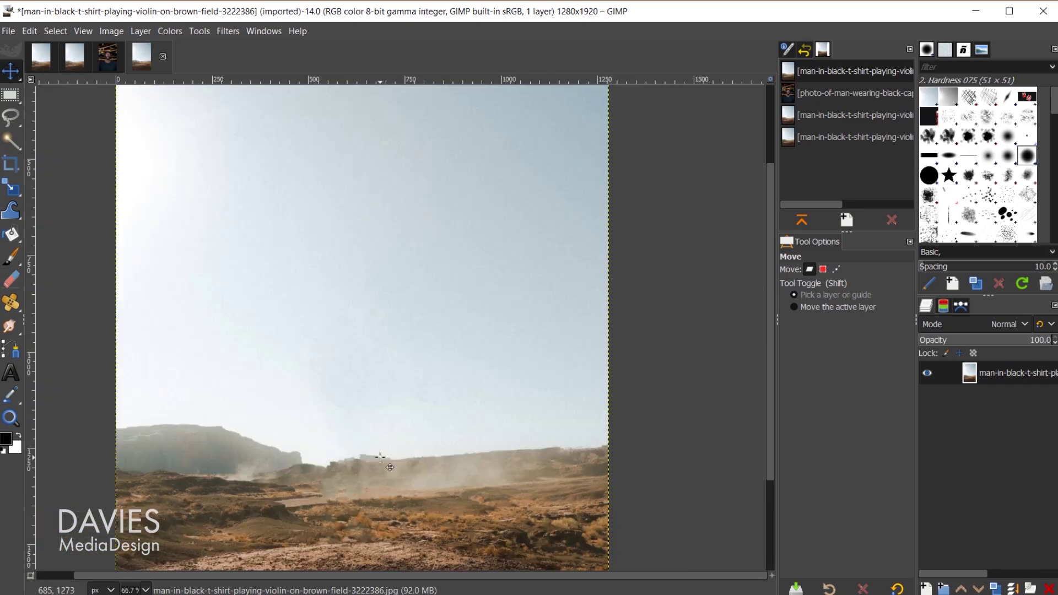
pyautogui.scroll(-3, 406, 301)
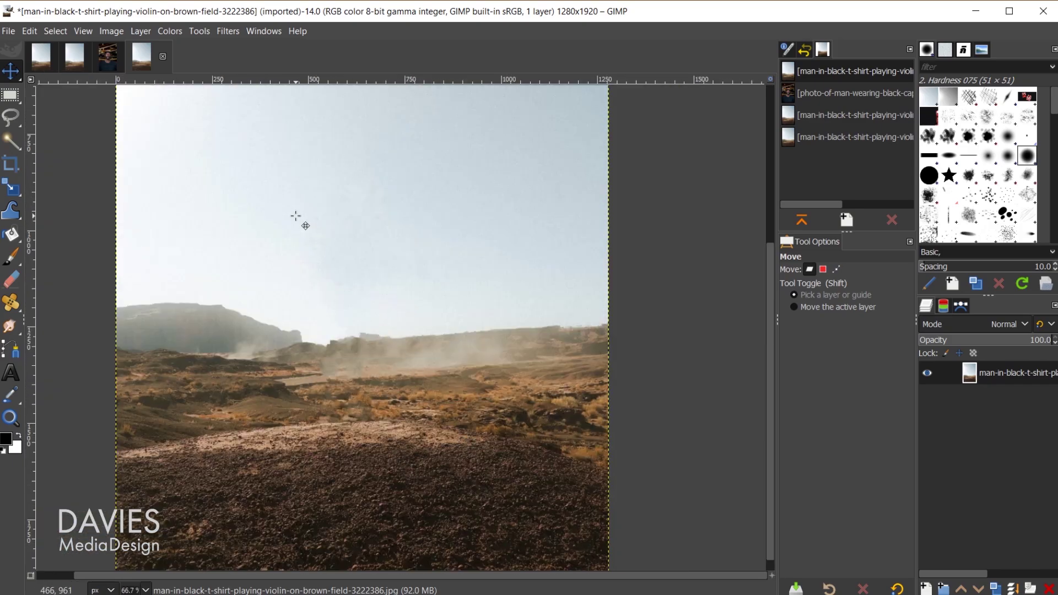
# - Decompose the landscape with the RGB colour model into a new 1280×1920 grayscale image
pyautogui.click(170, 31)
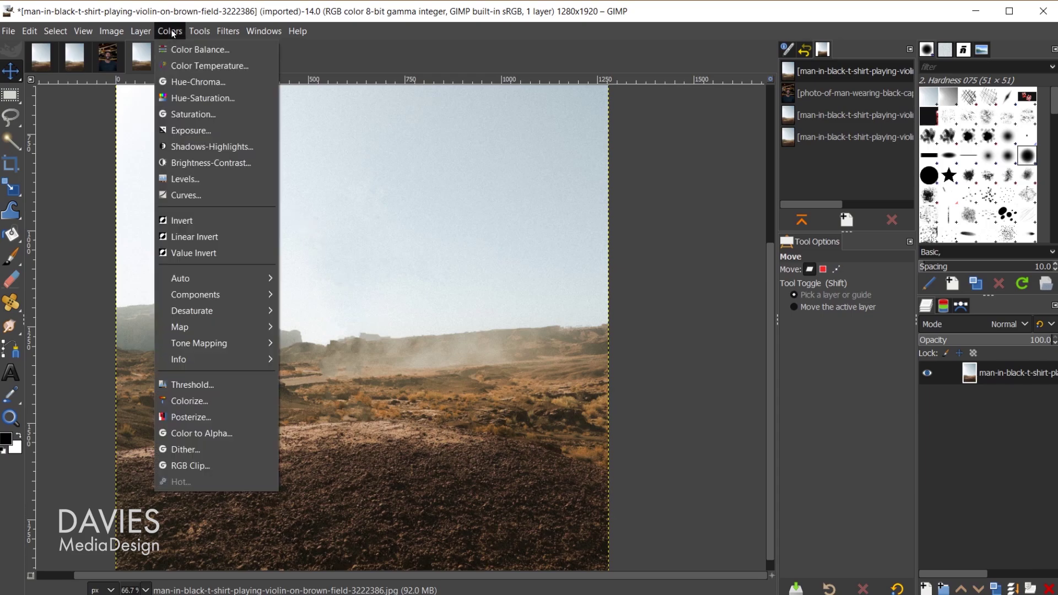
pyautogui.moveTo(202, 300)
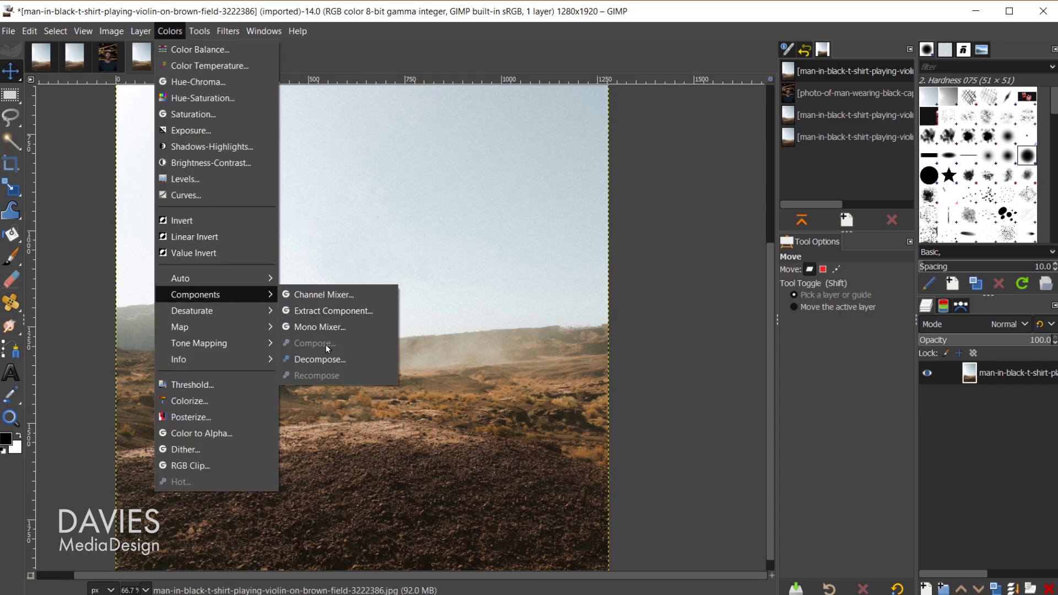
pyautogui.click(333, 360)
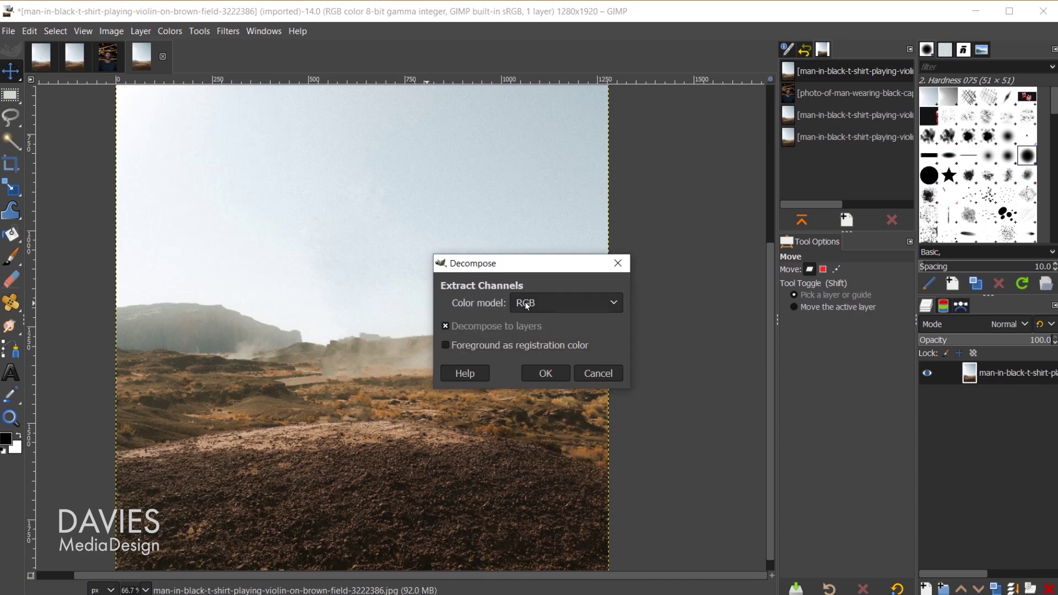
pyautogui.click(566, 304)
pyautogui.click(567, 305)
pyautogui.click(550, 373)
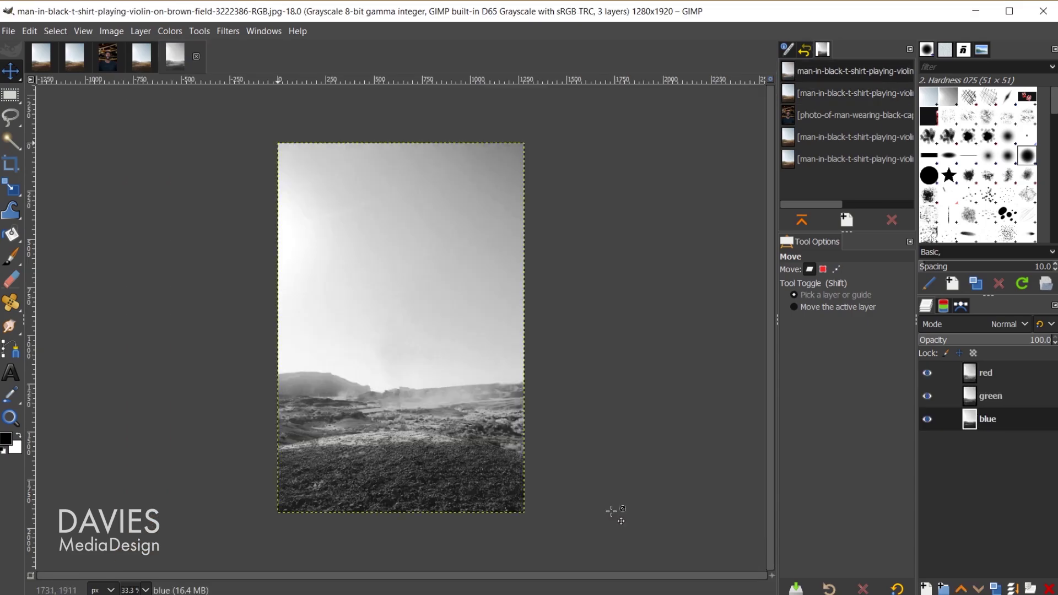
pyautogui.scroll(2, 438, 405)
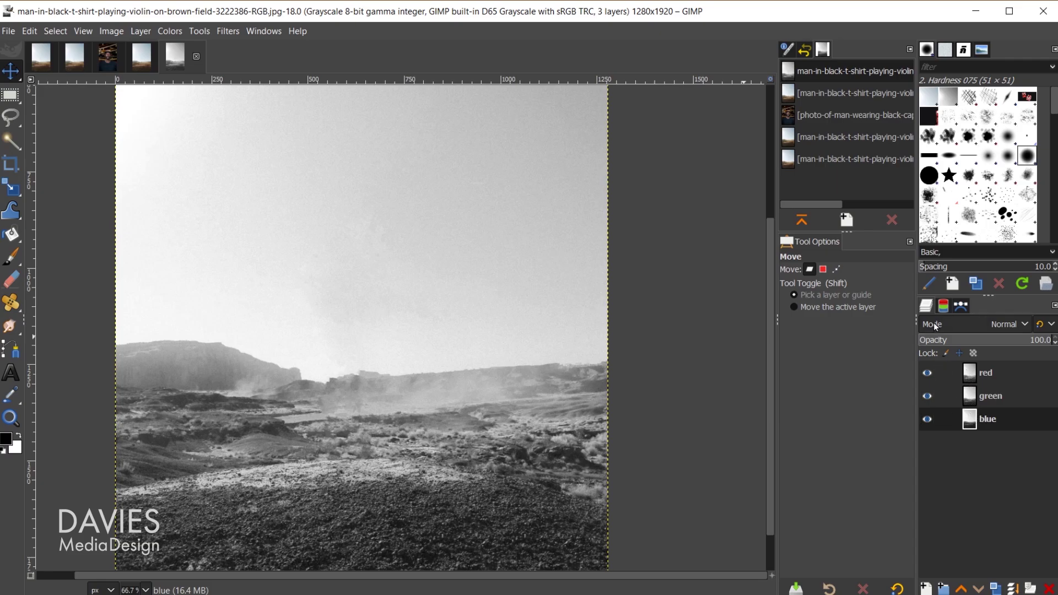
pyautogui.click(944, 307)
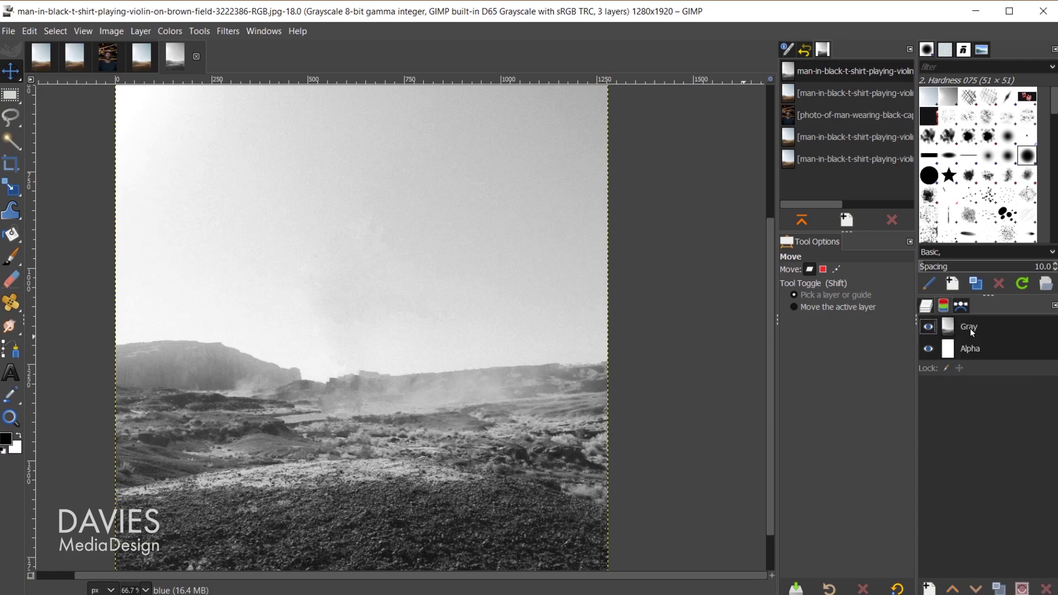
pyautogui.click(928, 306)
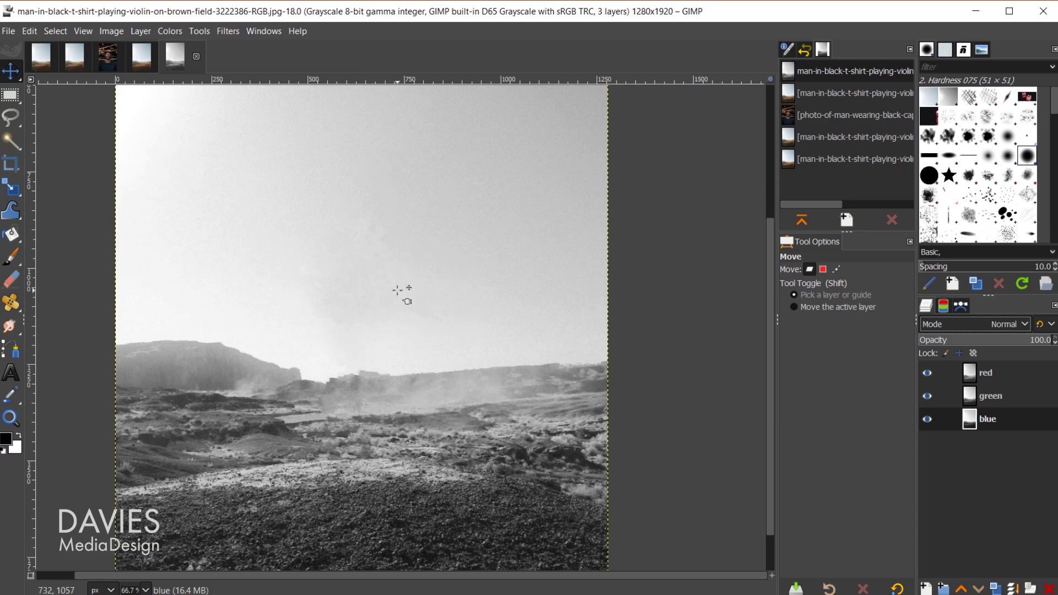
pyautogui.click(928, 372)
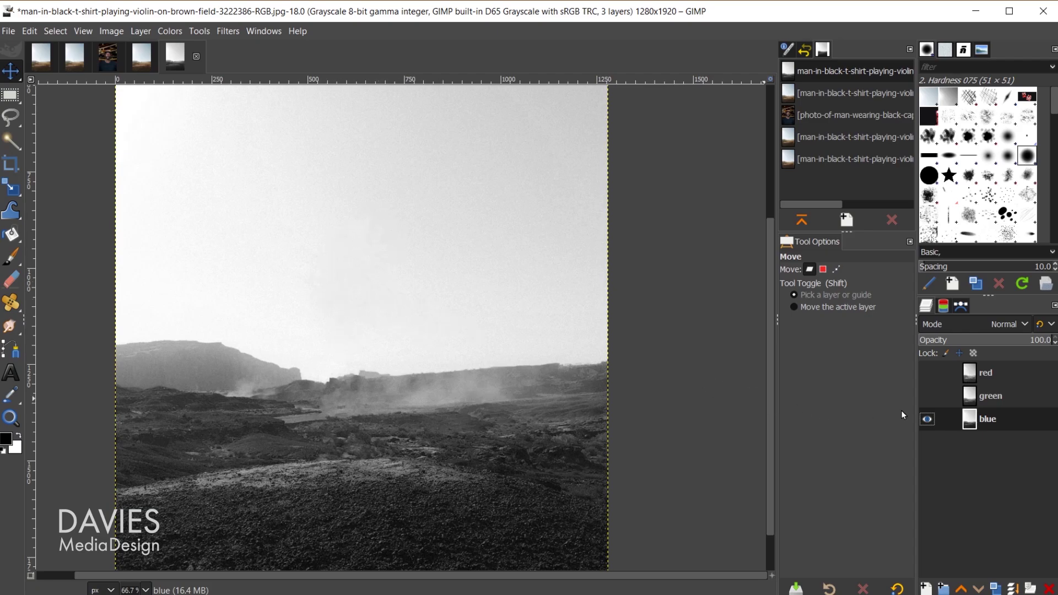
pyautogui.click(928, 396)
pyautogui.click(928, 373)
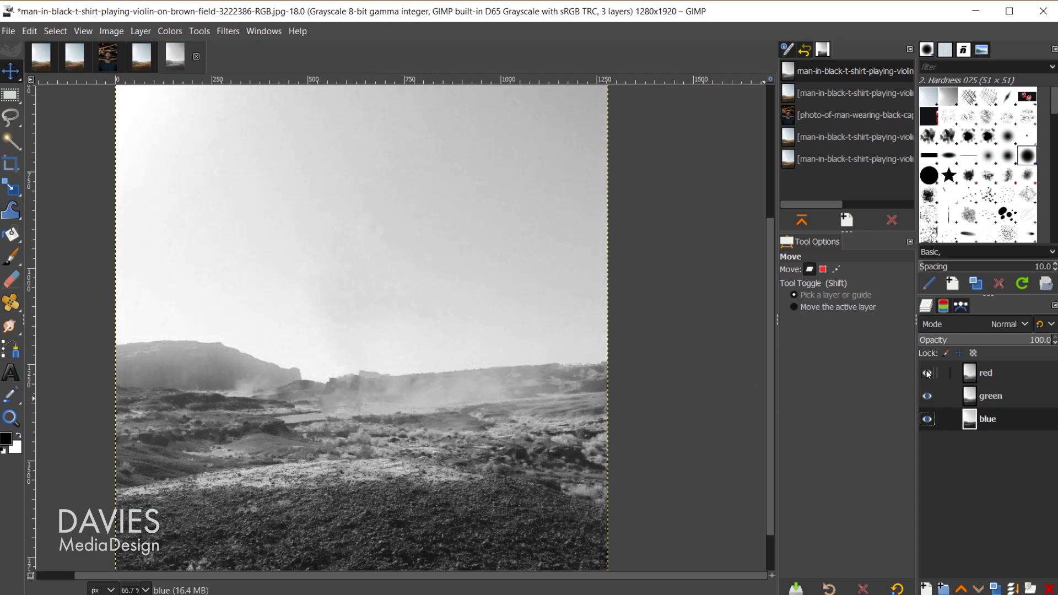
# - Heal the grainy sky on the red channel layer with the Healing brush
pyautogui.click(971, 374)
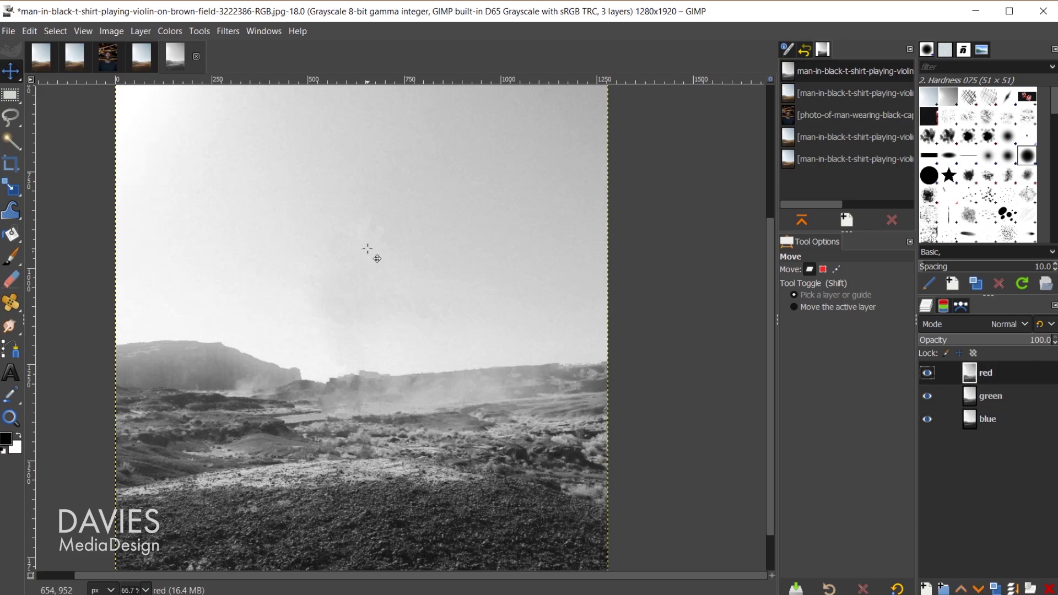
pyautogui.press('h')
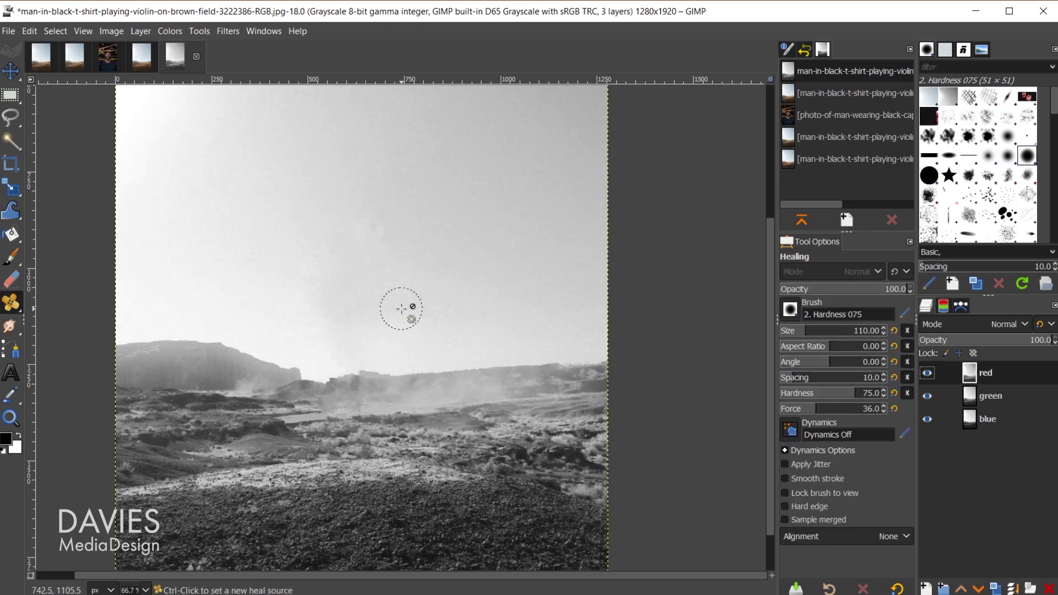
pyautogui.press('1')
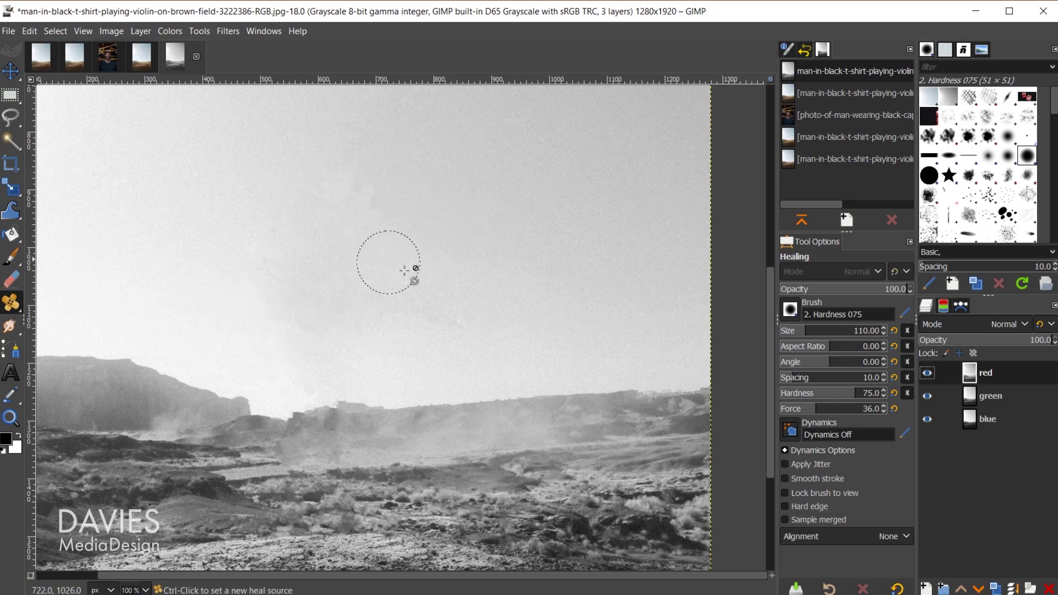
pyautogui.press('ctrl')
pyautogui.keyDown('ctrl'); pyautogui.click(481, 192); pyautogui.keyUp('ctrl')
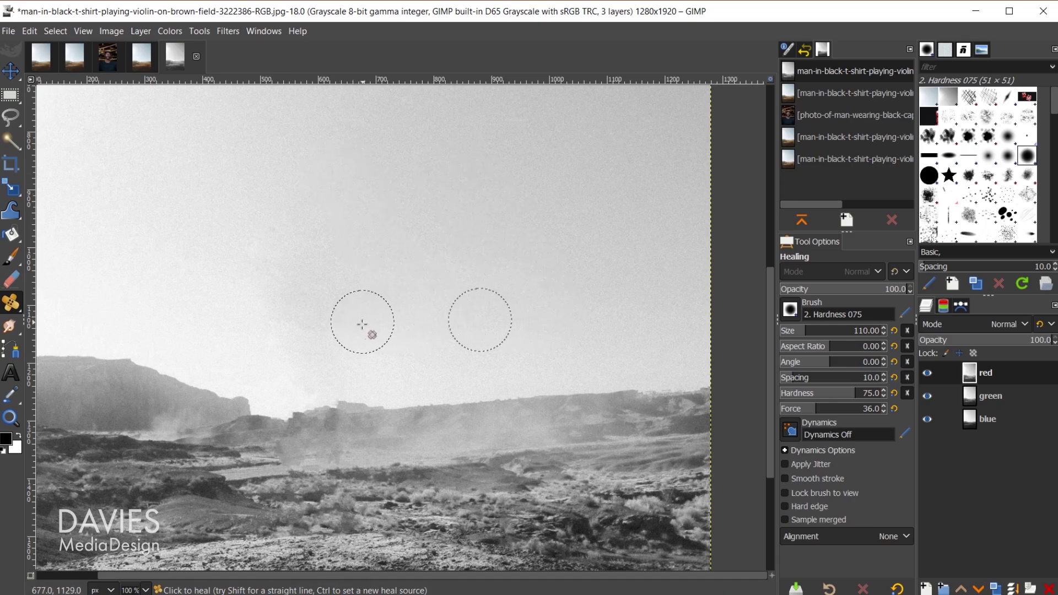
pyautogui.keyDown('ctrl'); pyautogui.click(158, 208); pyautogui.keyUp('ctrl')
pyautogui.moveTo(177, 237)
pyautogui.mouseDown()
pyautogui.moveTo(243, 322)
pyautogui.moveTo(270, 314)
pyautogui.mouseUp()
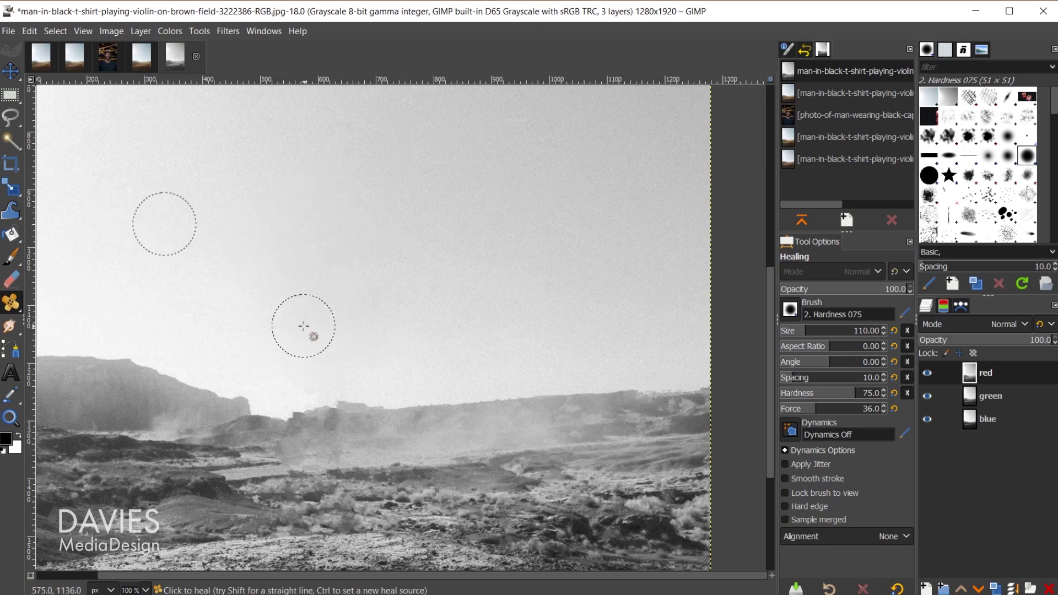
pyautogui.keyDown('ctrl'); pyautogui.click(188, 307); pyautogui.keyUp('ctrl')
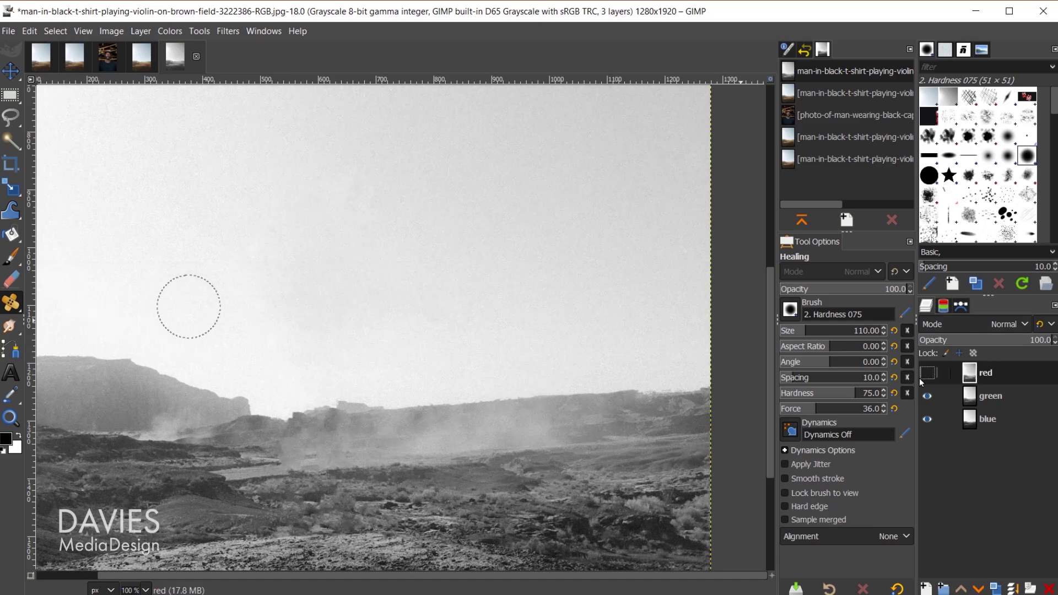
# - Heal the grainy sky on the green channel layer
pyautogui.click(970, 395)
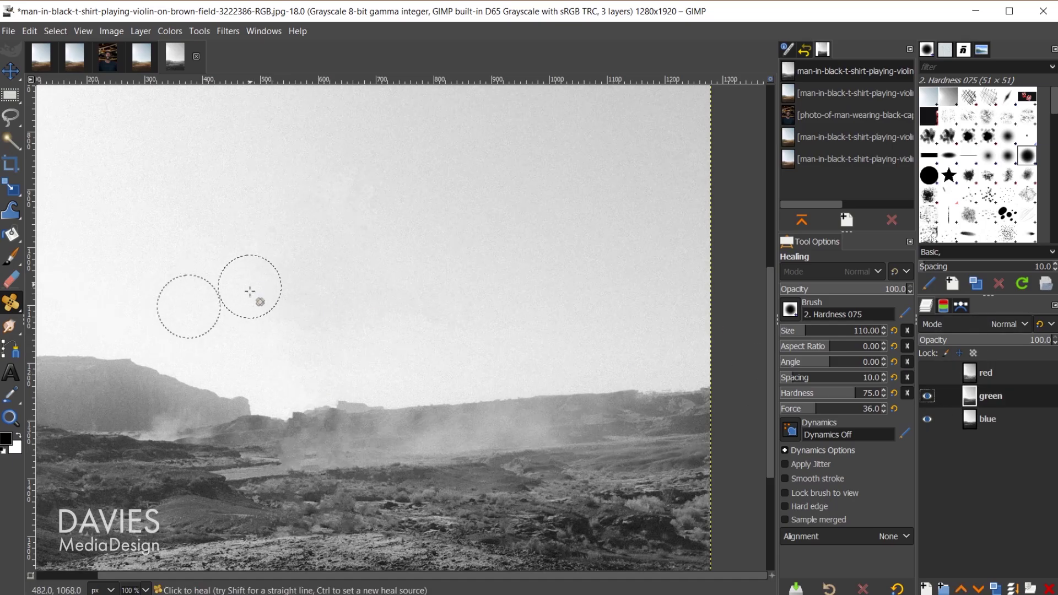
pyautogui.keyDown('ctrl'); pyautogui.click(191, 191); pyautogui.keyUp('ctrl')
pyautogui.moveTo(274, 230)
pyautogui.mouseDown()
pyautogui.moveTo(312, 197)
pyautogui.moveTo(354, 203)
pyautogui.moveTo(346, 181)
pyautogui.moveTo(488, 202)
pyautogui.mouseUp()
pyautogui.keyDown('ctrl'); pyautogui.click(488, 202); pyautogui.keyUp('ctrl')
pyautogui.moveTo(366, 224)
pyautogui.mouseDown()
pyautogui.moveTo(347, 312)
pyautogui.moveTo(310, 310)
pyautogui.moveTo(319, 264)
pyautogui.moveTo(274, 273)
pyautogui.moveTo(319, 326)
pyautogui.moveTo(331, 323)
pyautogui.mouseUp()
pyautogui.keyDown('ctrl'); pyautogui.click(524, 317); pyautogui.keyUp('ctrl')
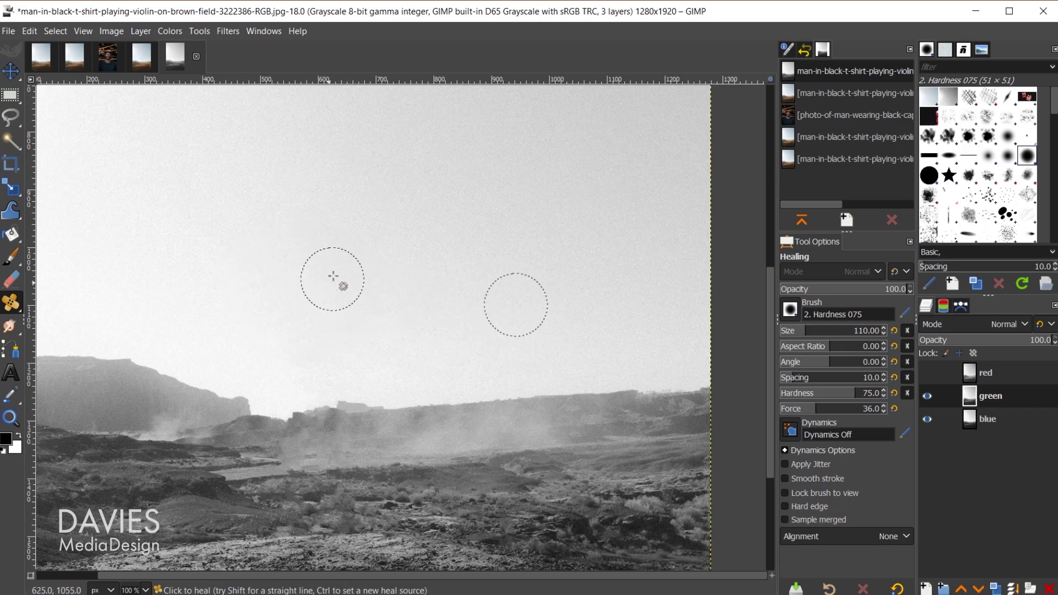
# - Hide the green layer and heal several sky patches on the blue channel layer
pyautogui.click(930, 399)
pyautogui.click(971, 423)
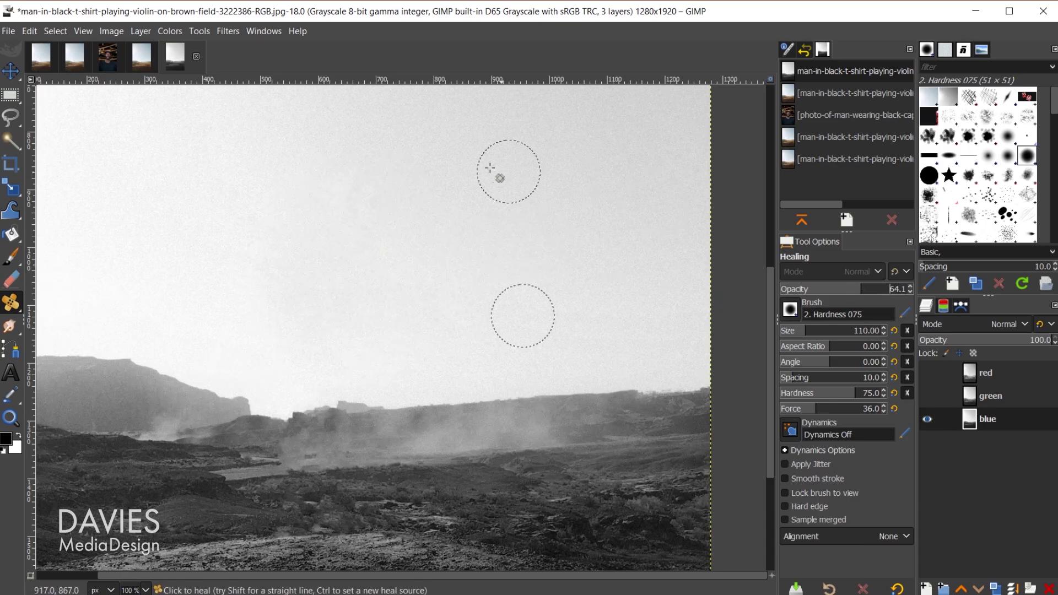
pyautogui.keyDown('ctrl'); pyautogui.click(469, 191); pyautogui.keyUp('ctrl')
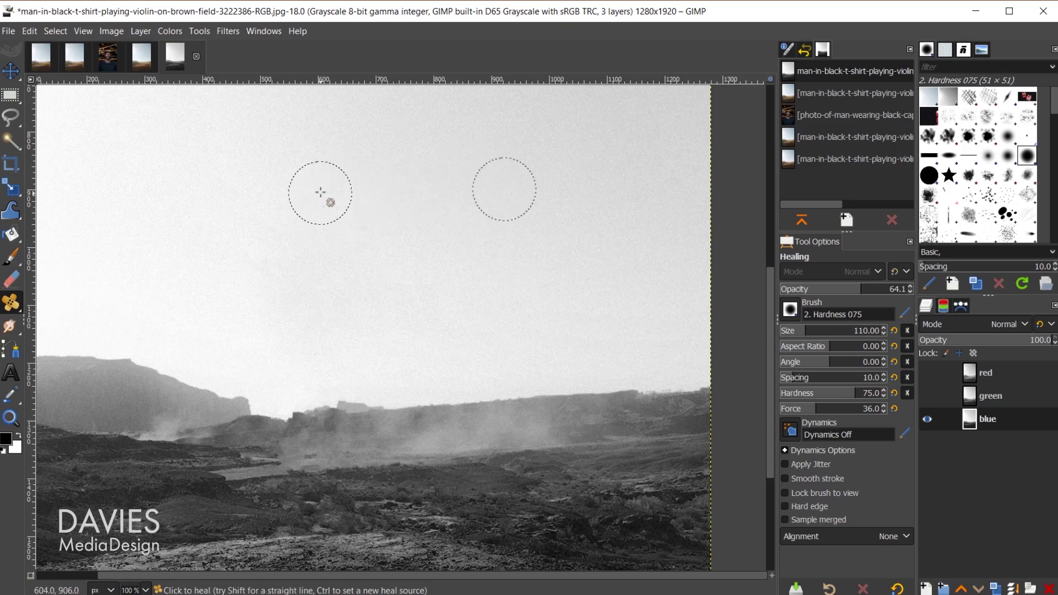
pyautogui.moveTo(321, 189)
pyautogui.mouseDown()
pyautogui.moveTo(307, 212)
pyautogui.moveTo(349, 224)
pyautogui.mouseUp()
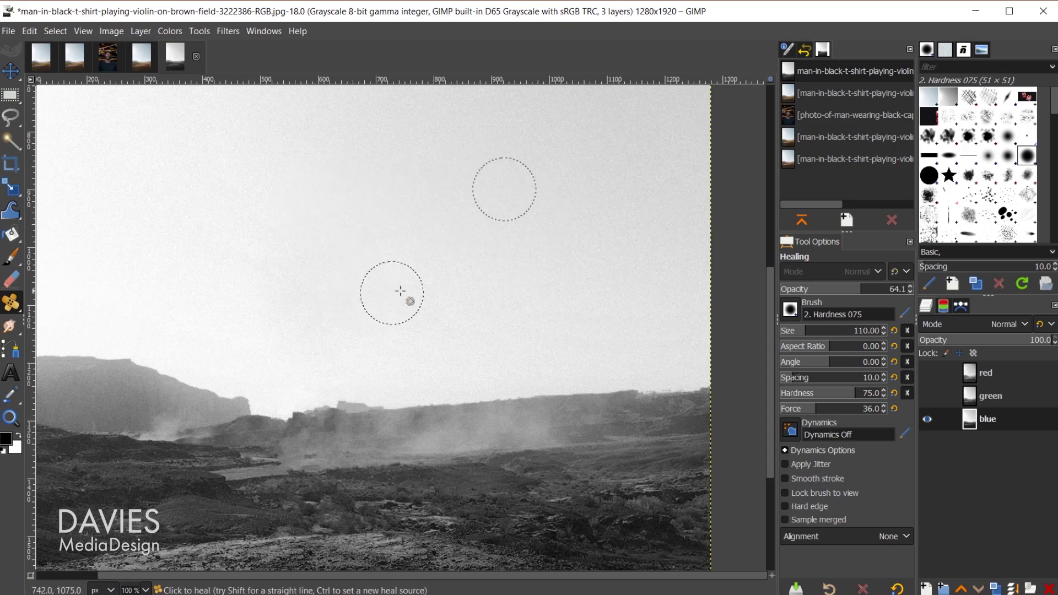
pyautogui.keyDown('ctrl'); pyautogui.click(489, 264); pyautogui.keyUp('ctrl')
pyautogui.moveTo(282, 257); pyautogui.dragTo(269, 276)
pyautogui.moveTo(340, 284)
pyautogui.mouseDown()
pyautogui.moveTo(377, 280)
pyautogui.moveTo(296, 314)
pyautogui.moveTo(386, 314)
pyautogui.mouseUp()
pyautogui.scroll(-5, 401, 375)
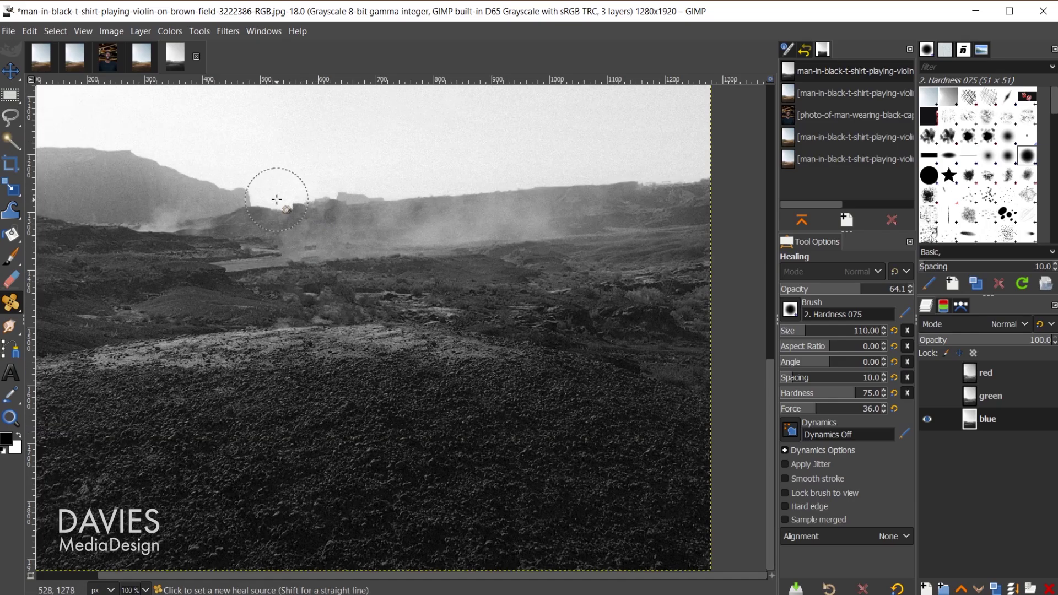
pyautogui.scroll(-2, 277, 189)
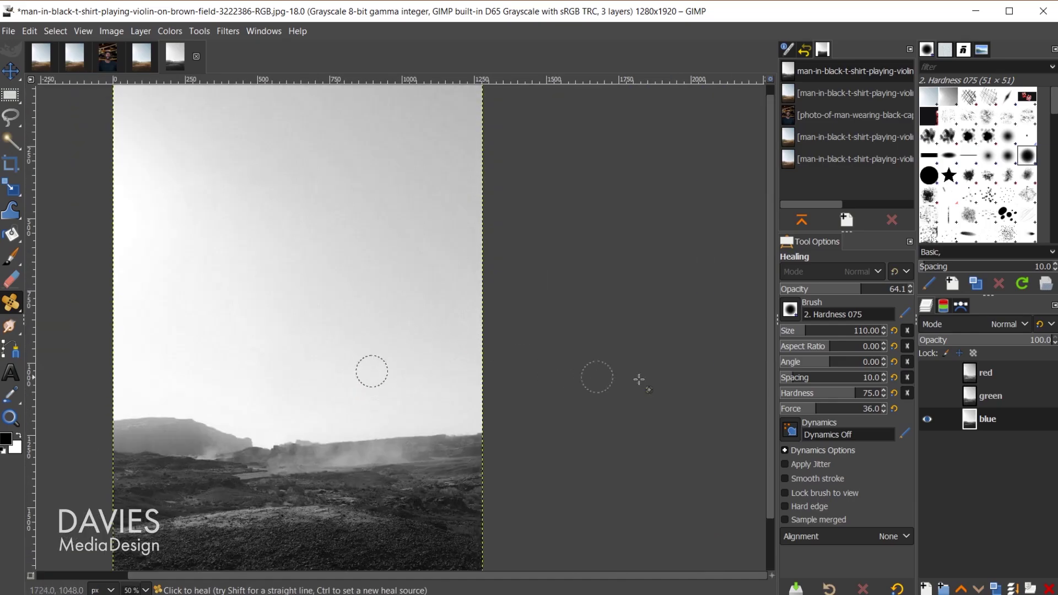
# - Show the red and green layers again and Recompose the channels into the colour desert photo
pyautogui.keyDown('shift'); pyautogui.click(928, 420); pyautogui.keyUp('shift')
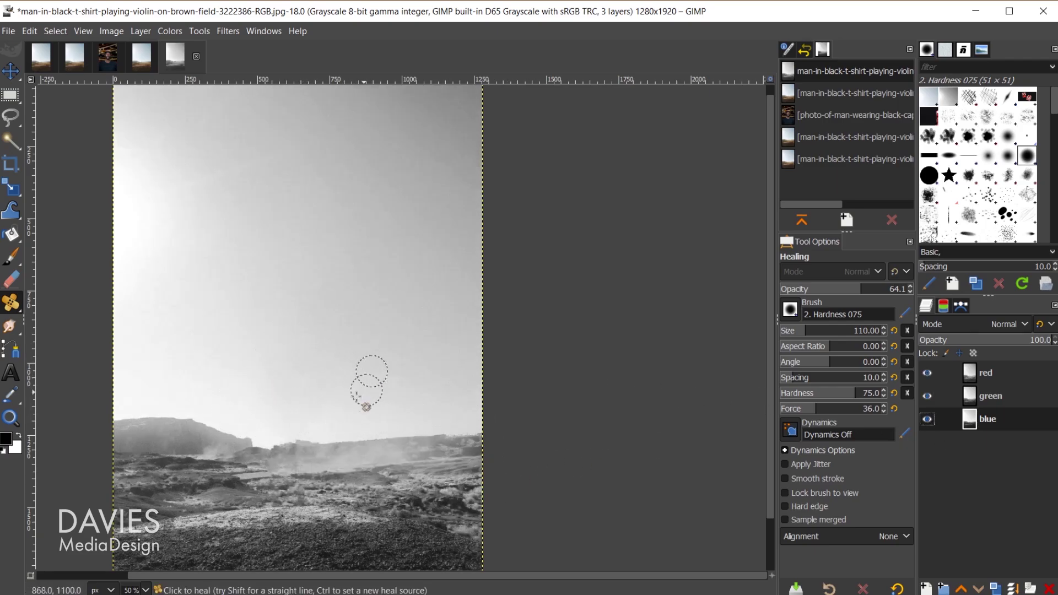
pyautogui.click(165, 32)
pyautogui.moveTo(199, 300)
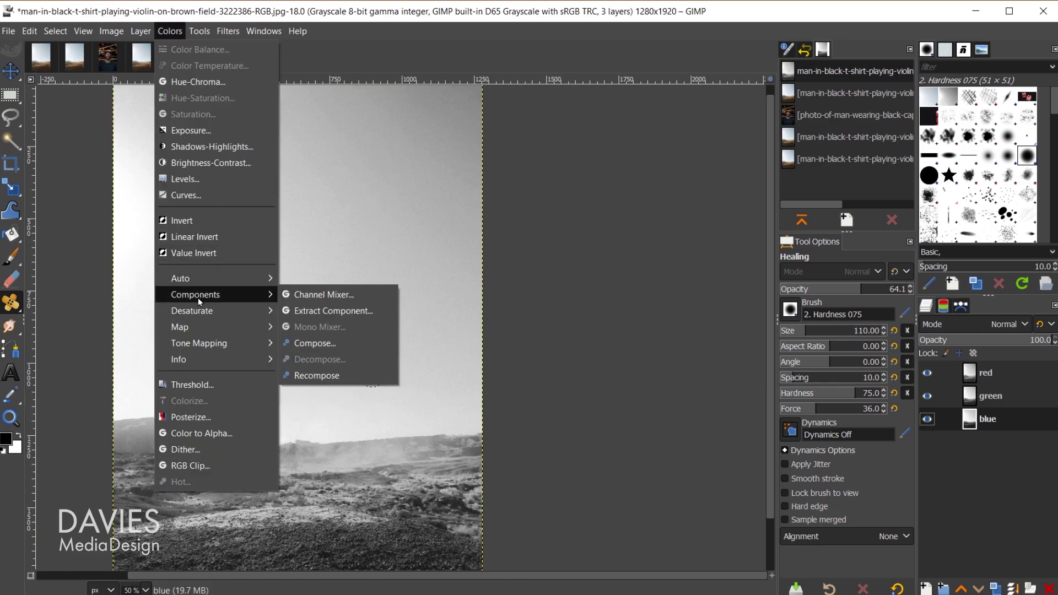
pyautogui.click(334, 376)
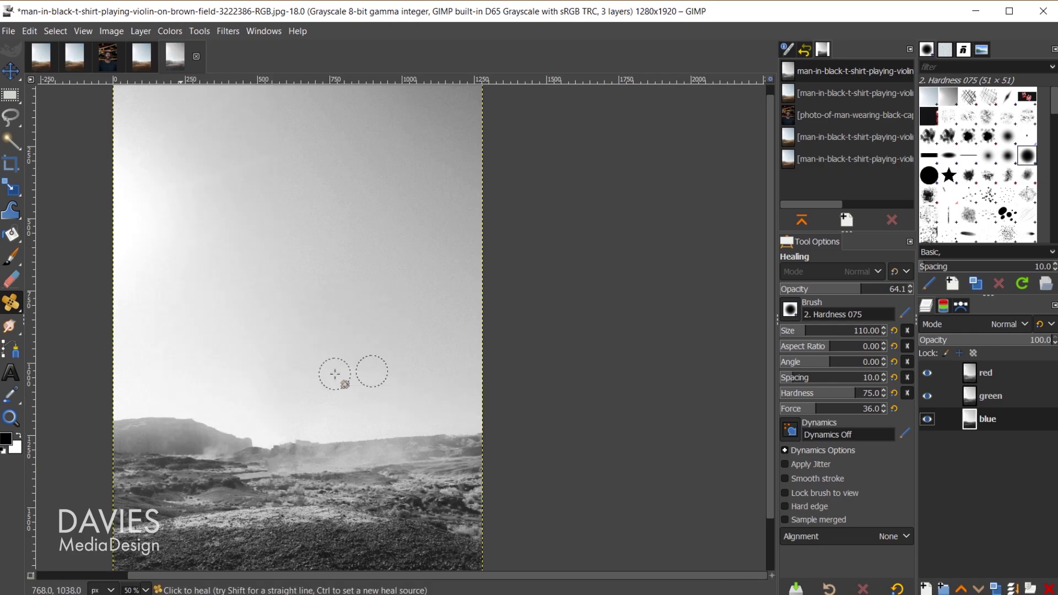
pyautogui.click(142, 58)
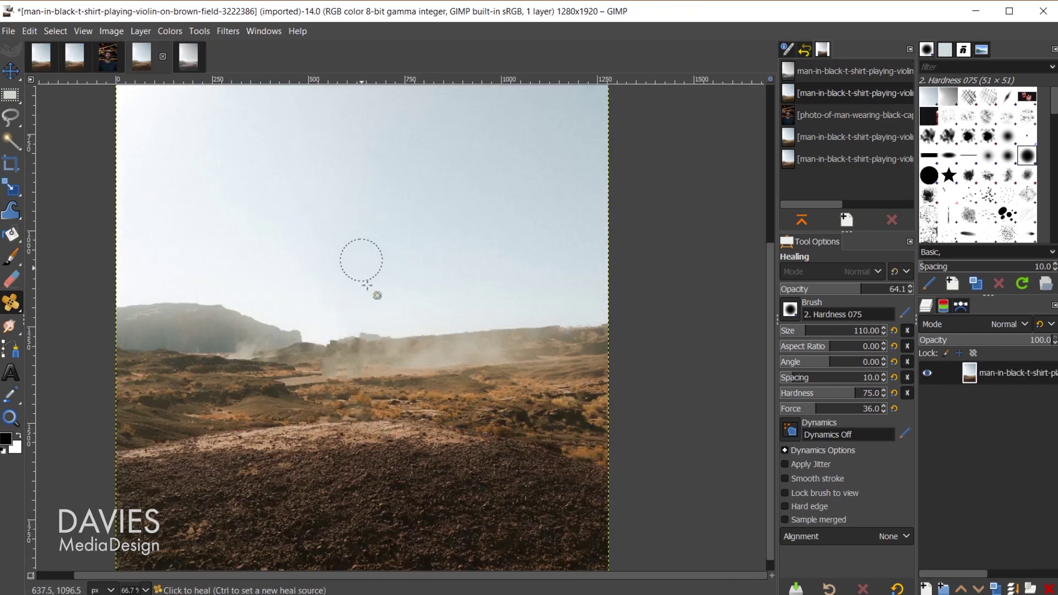
pyautogui.keyDown('ctrl'); pyautogui.click(480, 180); pyautogui.keyUp('ctrl')
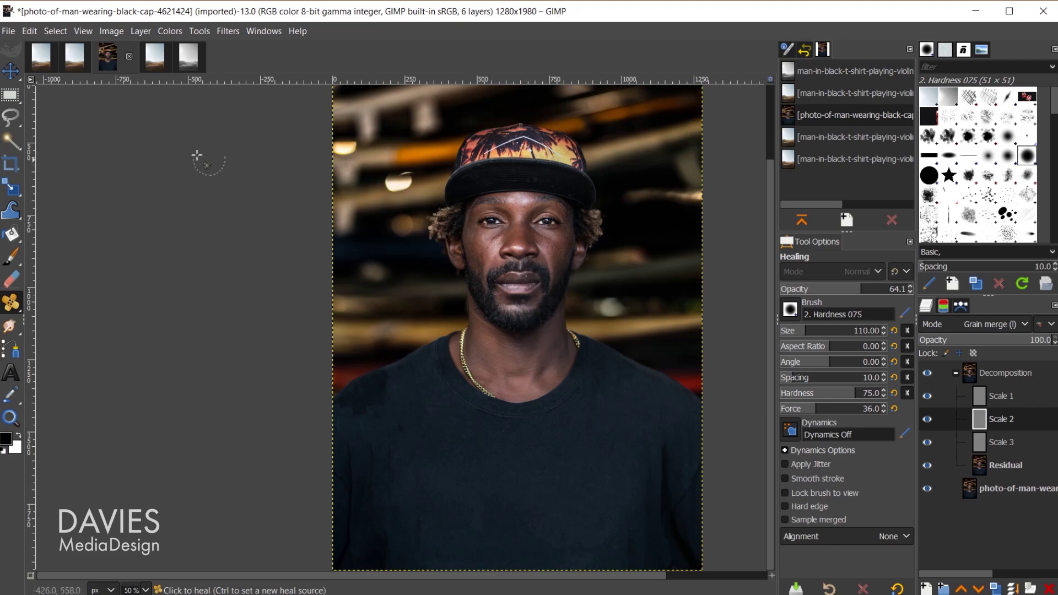
# - Reopen photo-of-man-wearing-black-cap-4621424.jpg from recent files, converting it to built-in sRGB
pyautogui.click(10, 31)
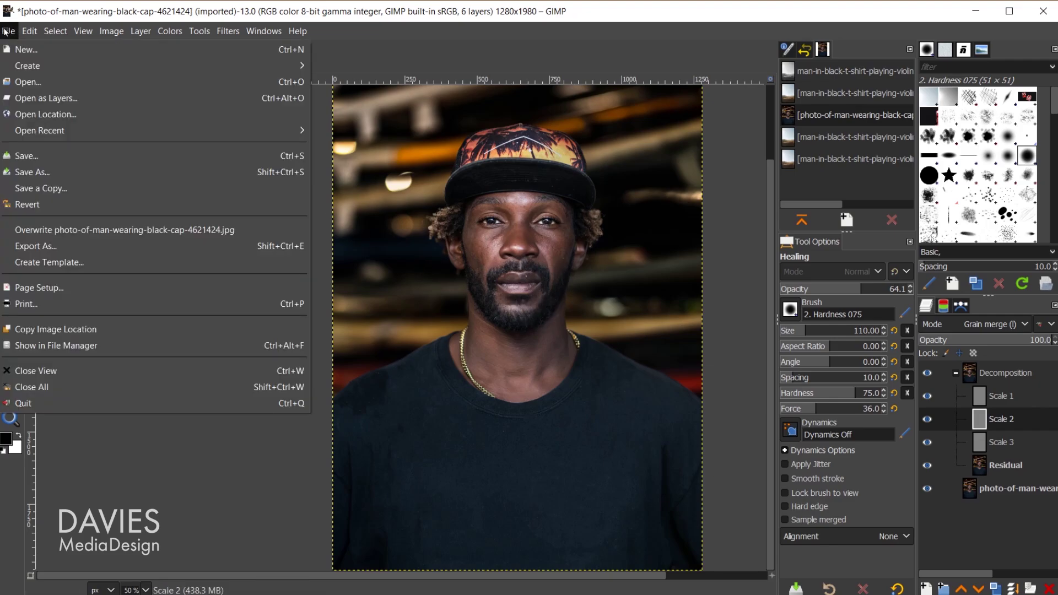
pyautogui.moveTo(51, 132)
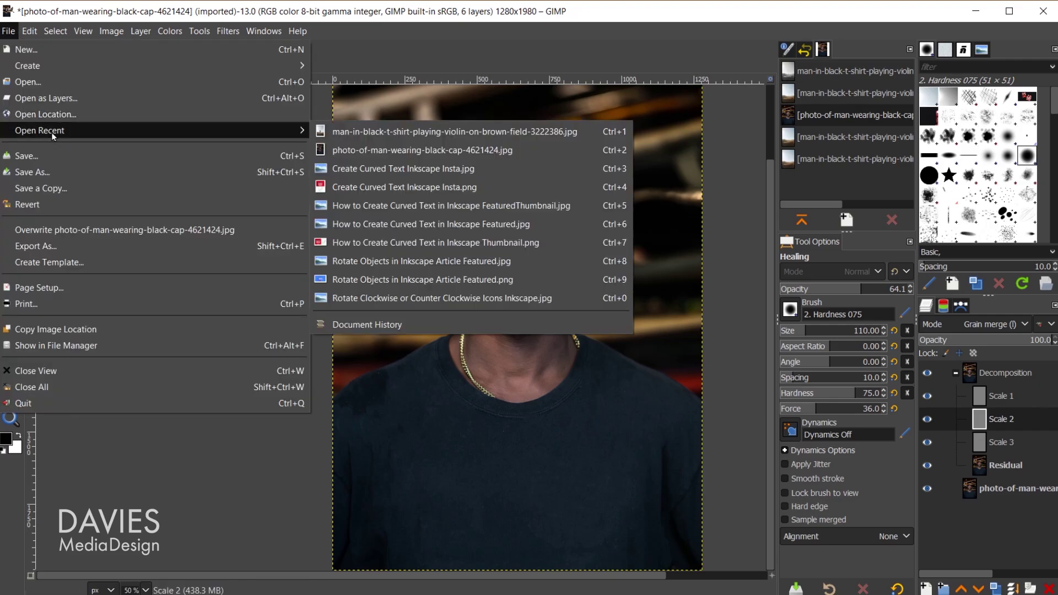
pyautogui.click(397, 152)
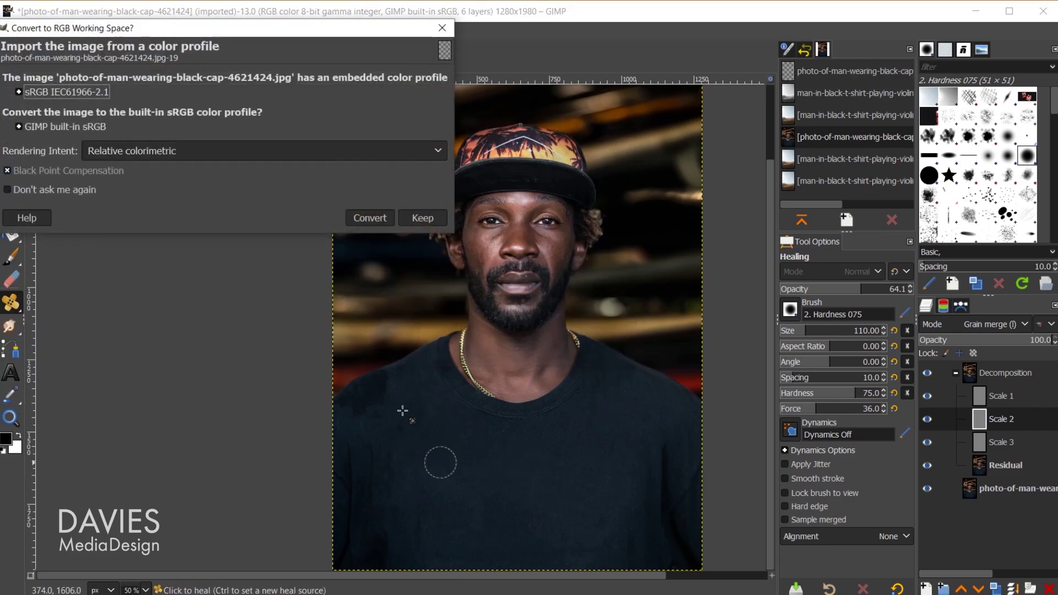
pyautogui.click(366, 217)
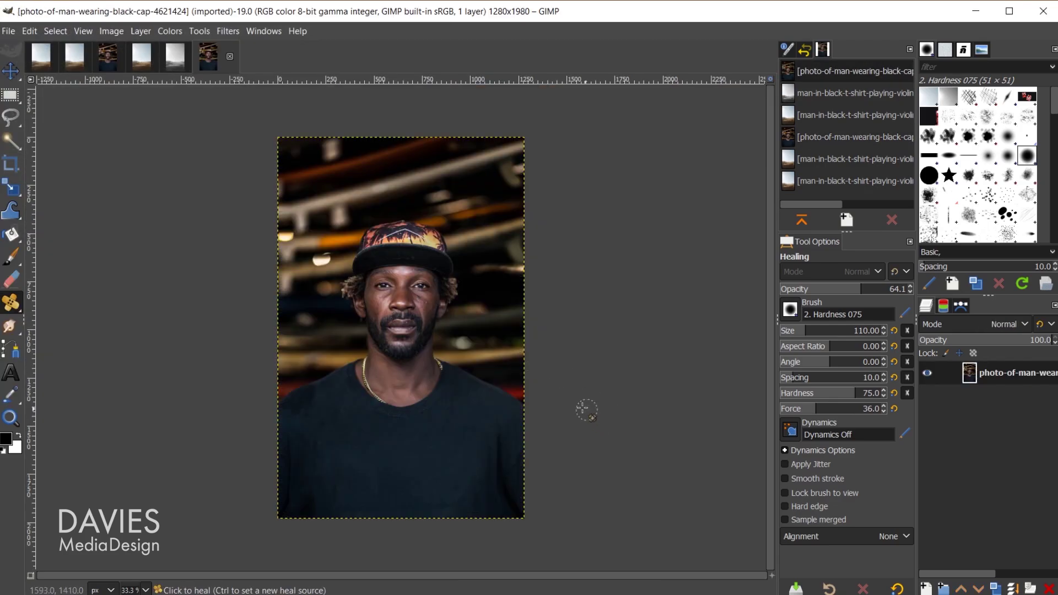
# - Run Wavelet-decompose on the portrait copy with 3 scales and the layer-group option on
pyautogui.scroll(3, 427, 331)
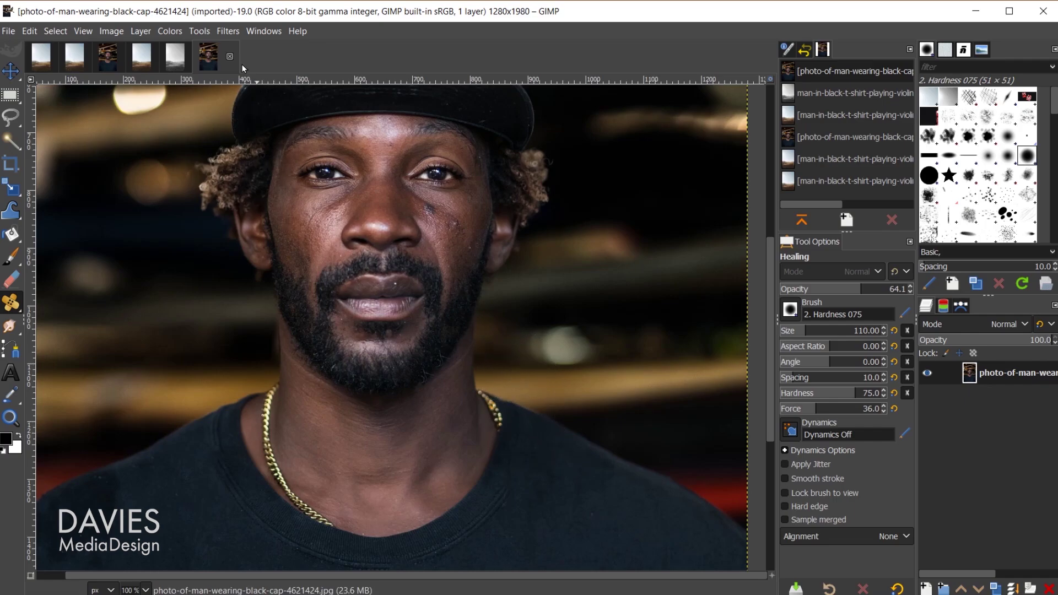
pyautogui.click(228, 31)
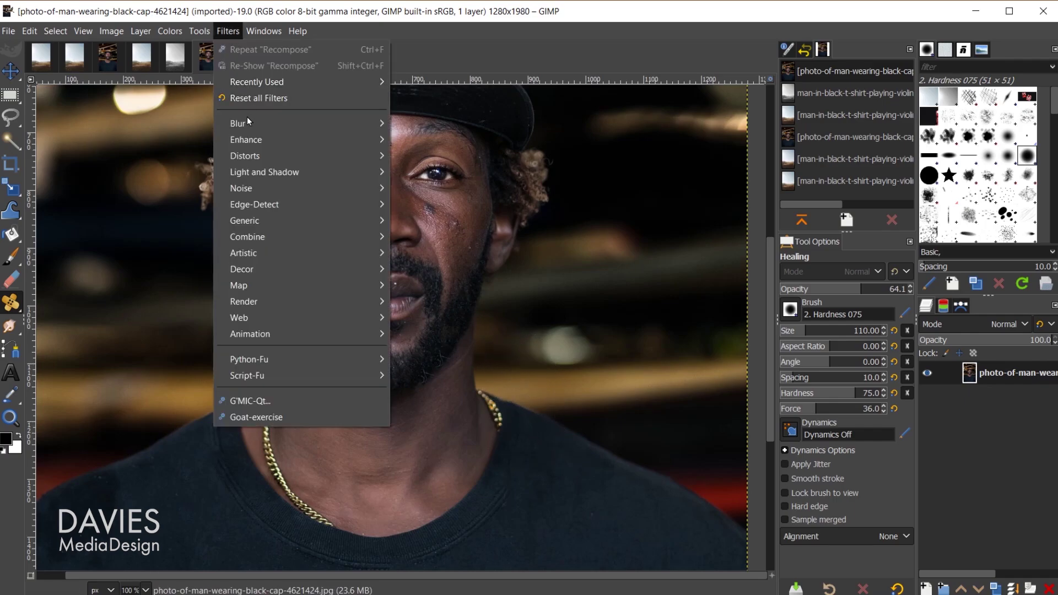
pyautogui.moveTo(251, 142)
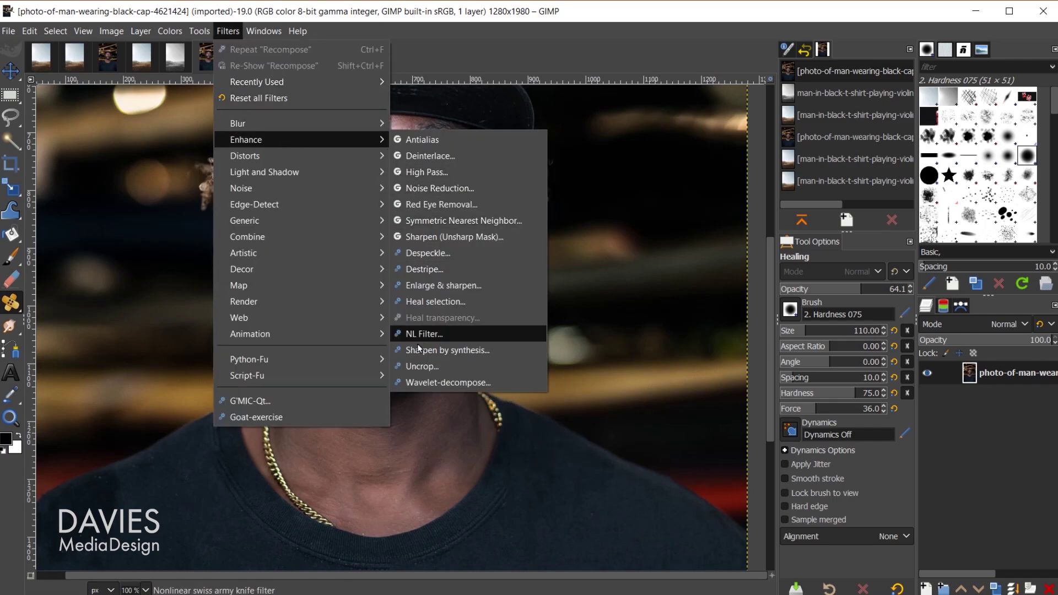
pyautogui.click(435, 384)
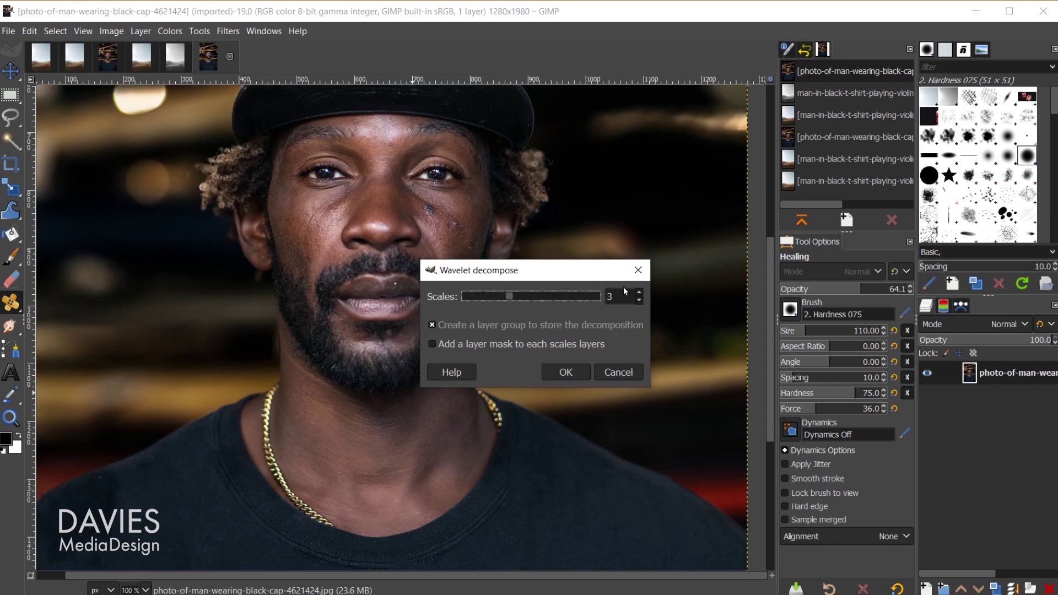
pyautogui.click(566, 373)
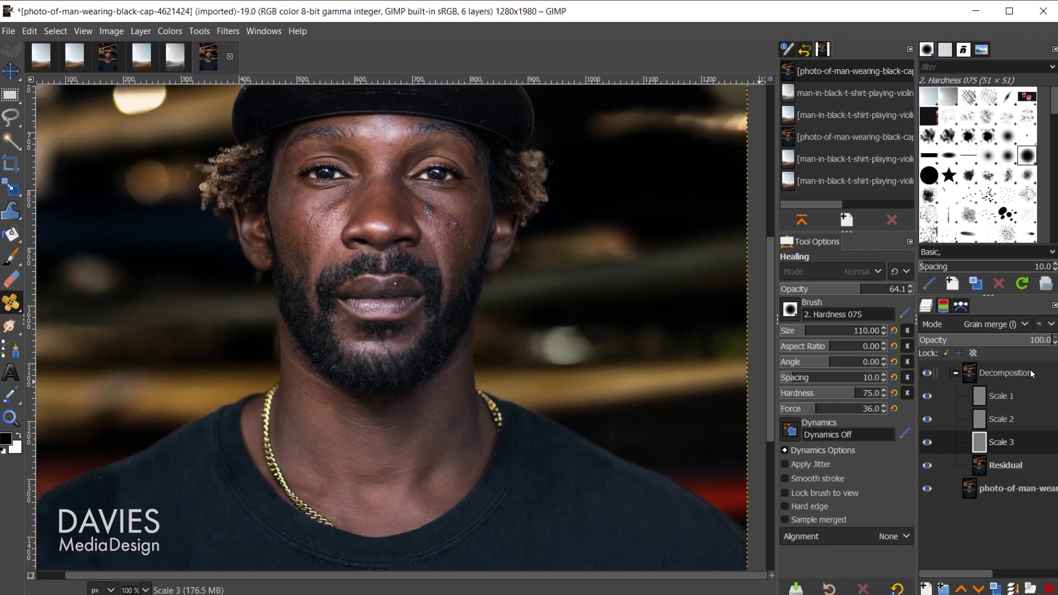
# - Hide the Residual layer so only the wavelet detail shows
pyautogui.click(927, 466)
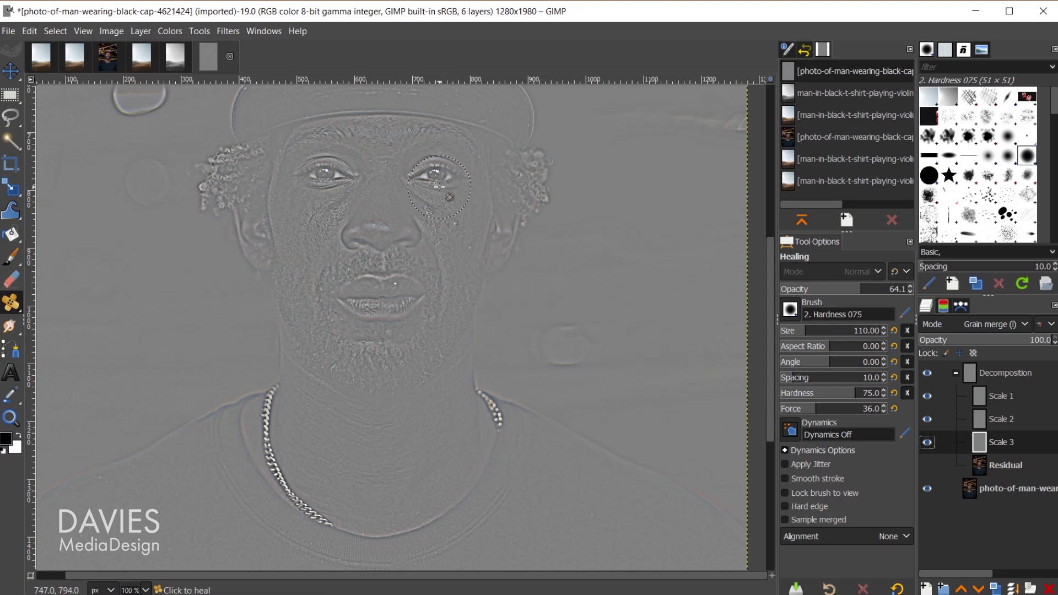
pyautogui.scroll(3, 435, 213)
pyautogui.scroll(3, 446, 217)
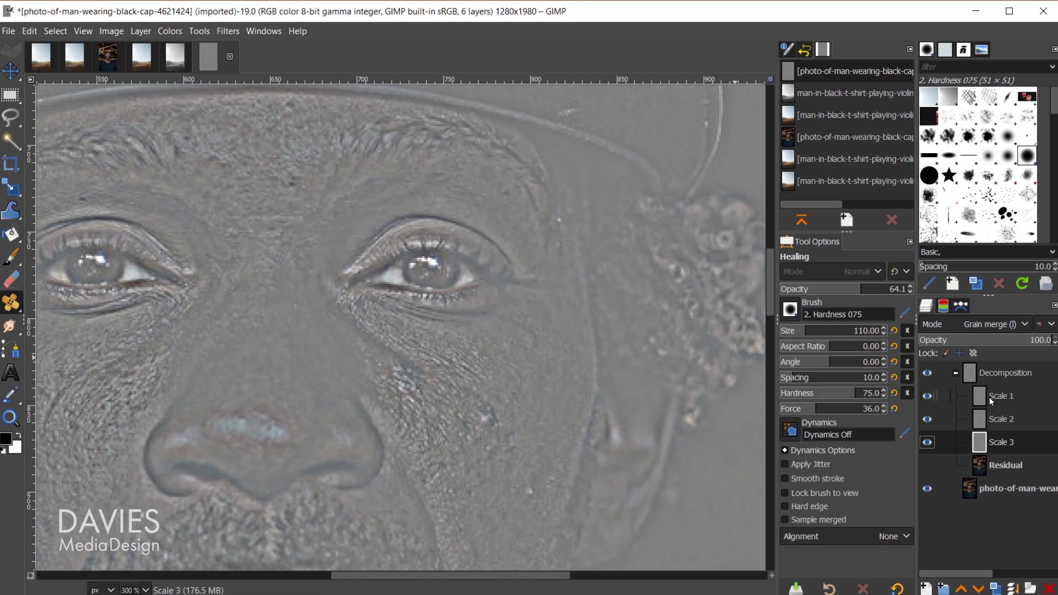
# - Toggle the Scale 1, 2 and 3 layers to inspect each detail level, ending with all visible
pyautogui.click(928, 442)
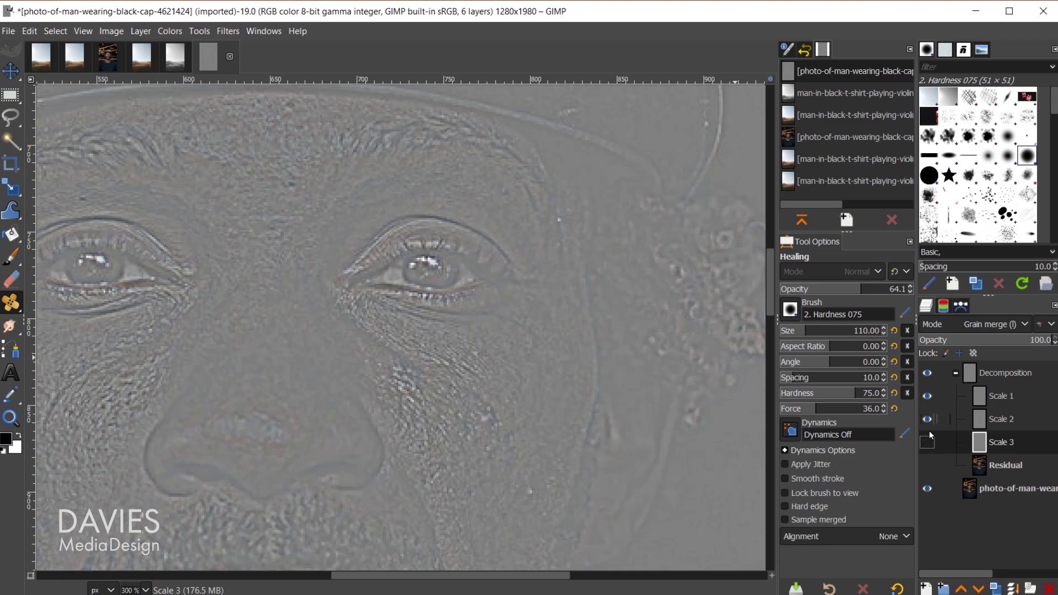
pyautogui.click(928, 418)
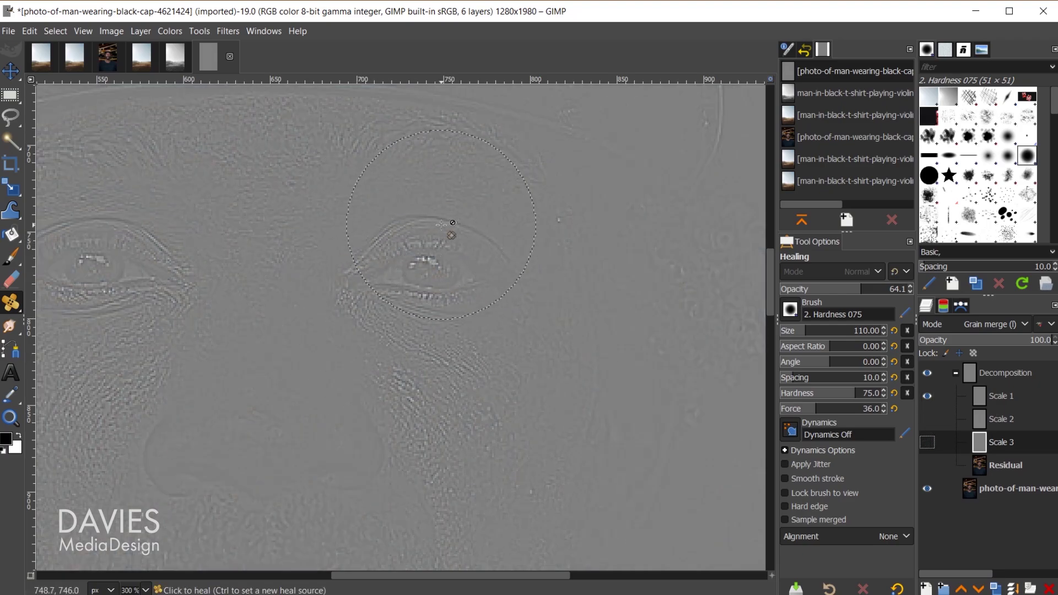
pyautogui.click(927, 396)
pyautogui.click(927, 419)
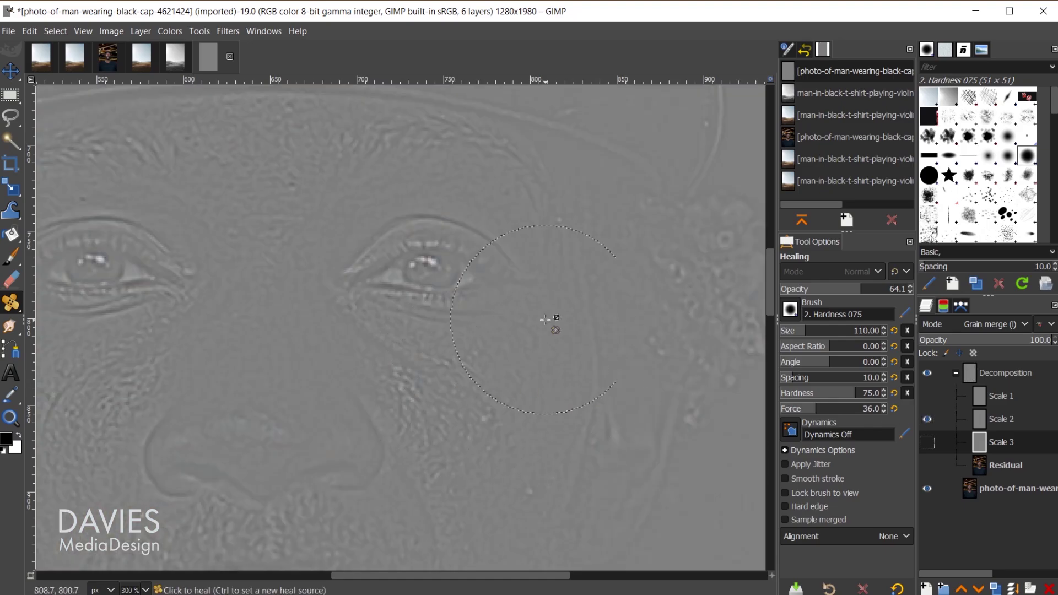
pyautogui.click(928, 420)
pyautogui.click(927, 442)
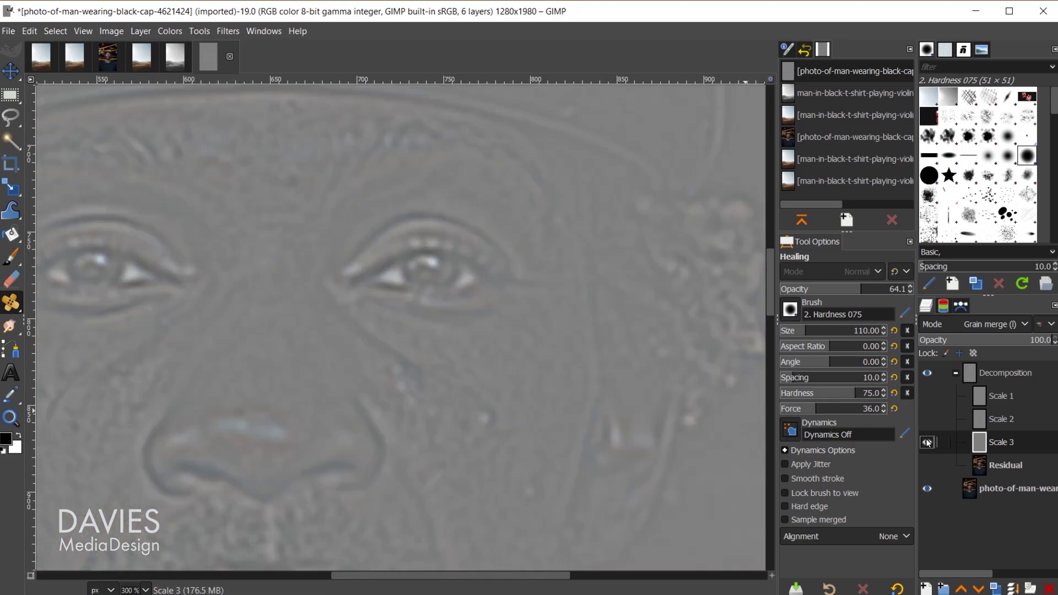
pyautogui.click(928, 420)
pyautogui.click(928, 396)
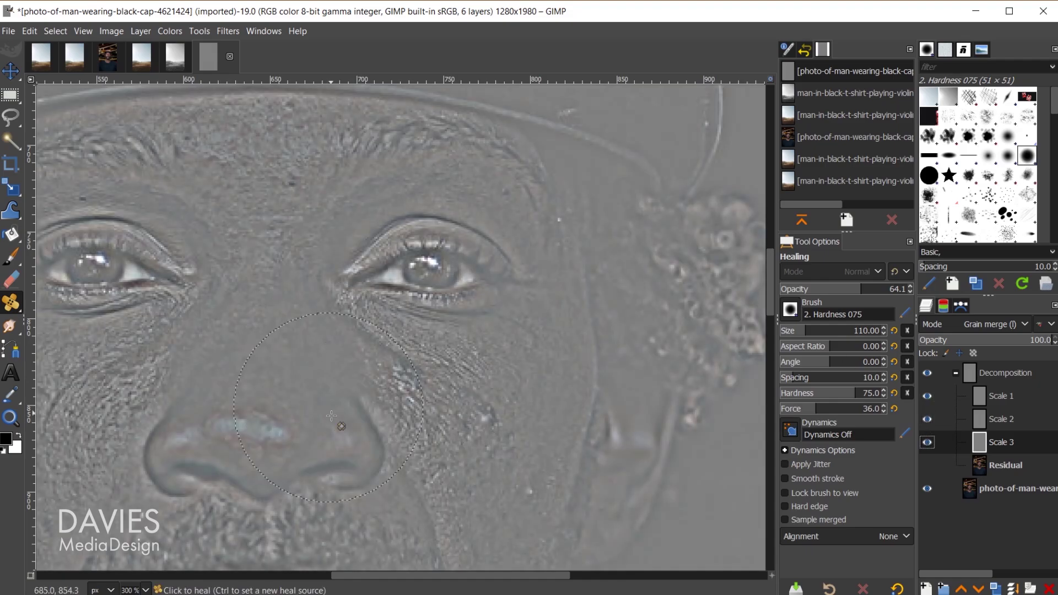
# - Shrink the Healing brush with the [ key
pyautogui.scroll(-2, 253, 448)
pyautogui.scroll(-3, 259, 419)
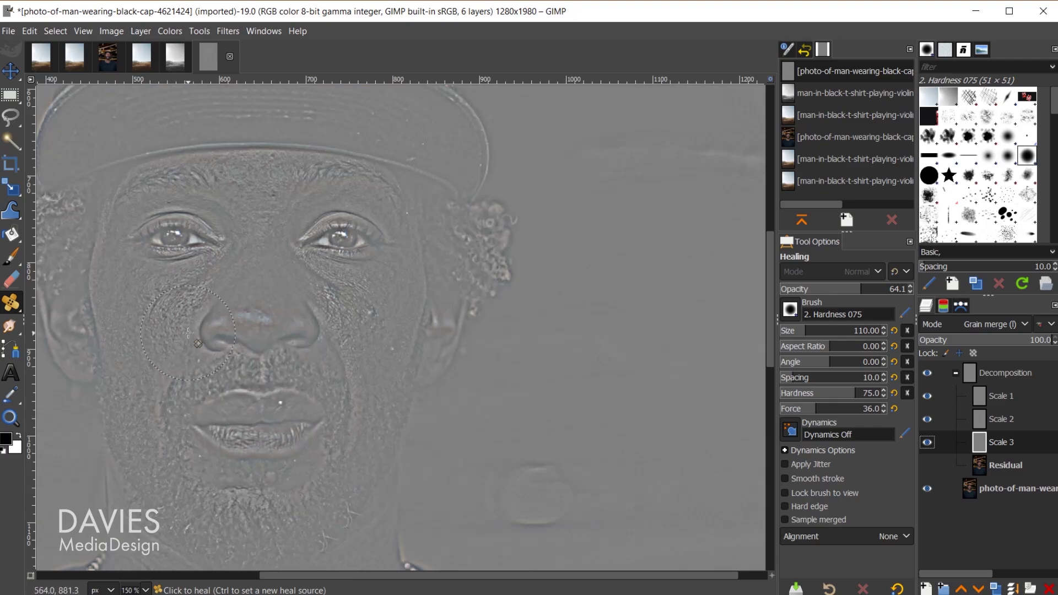
pyautogui.press('[')
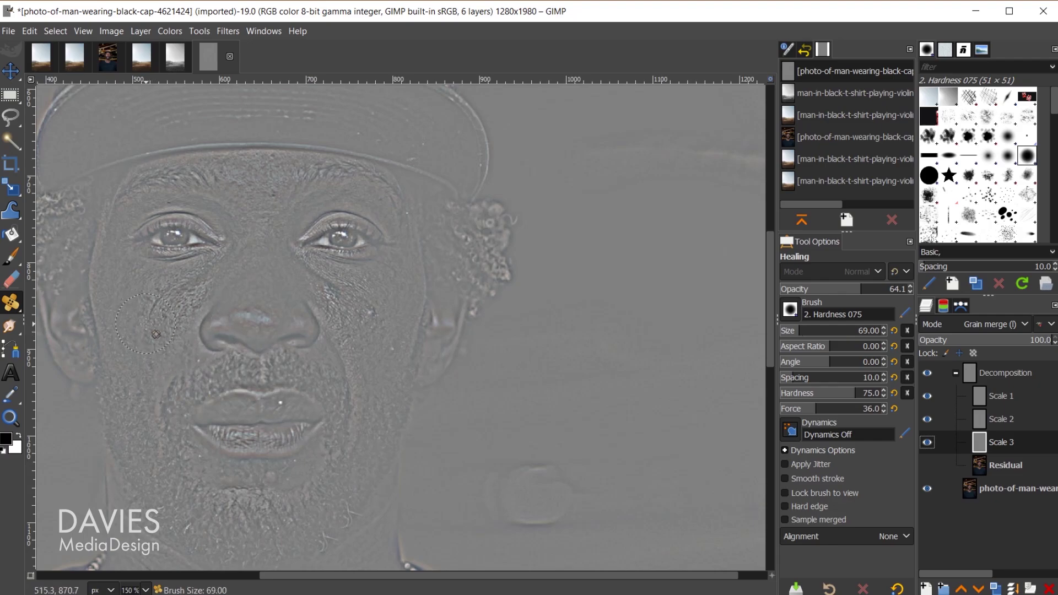
# - Show the Residual, compare against the original by hiding the Decomposition group, and select Scale 2
pyautogui.click(927, 465)
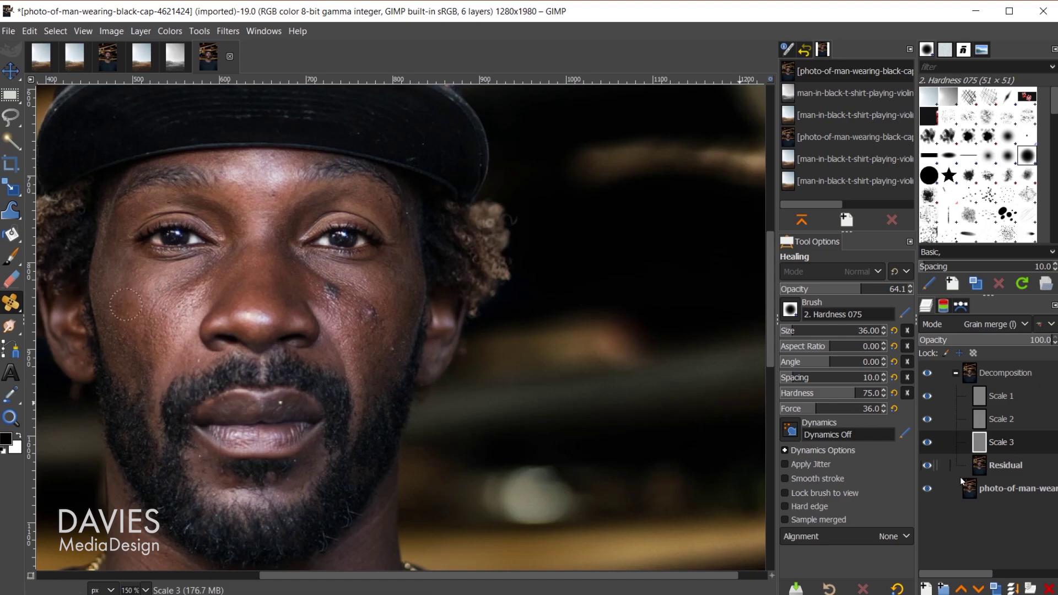
pyautogui.keyDown('shift'); pyautogui.click(926, 489); pyautogui.keyUp('shift')
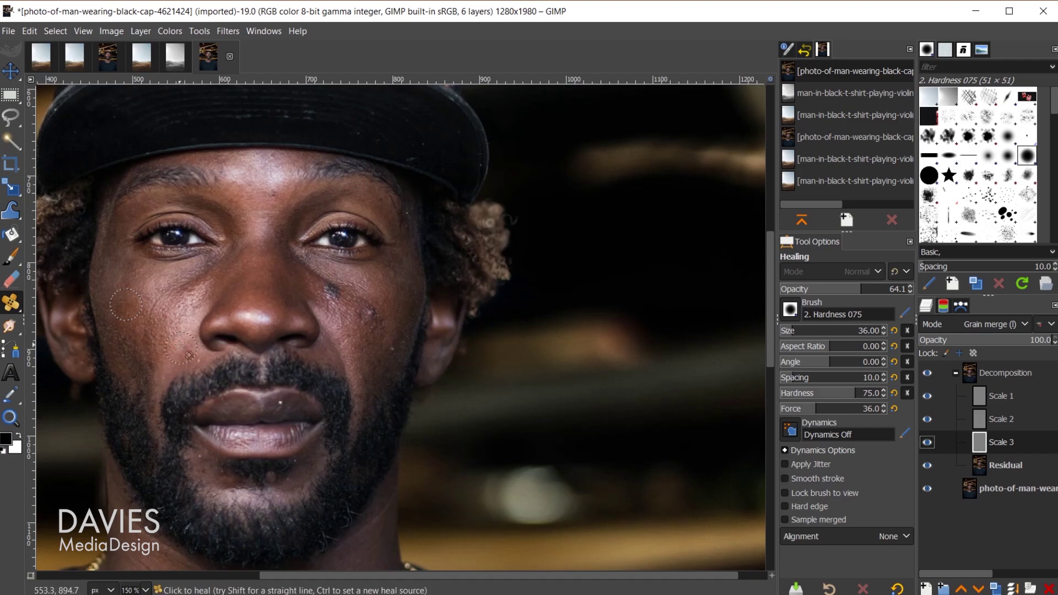
pyautogui.click(970, 424)
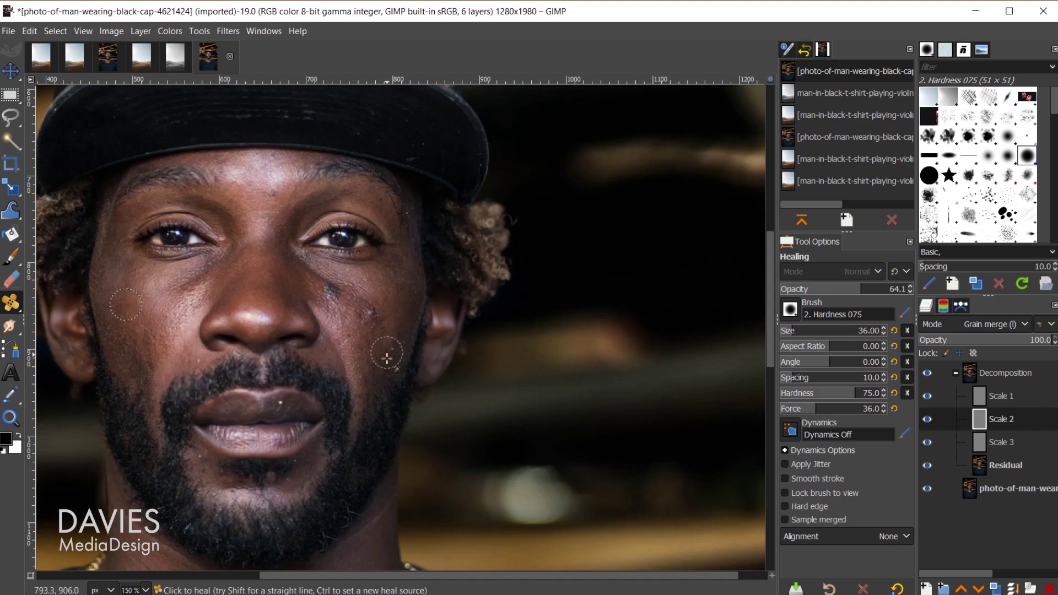
pyautogui.scroll(2, 388, 360)
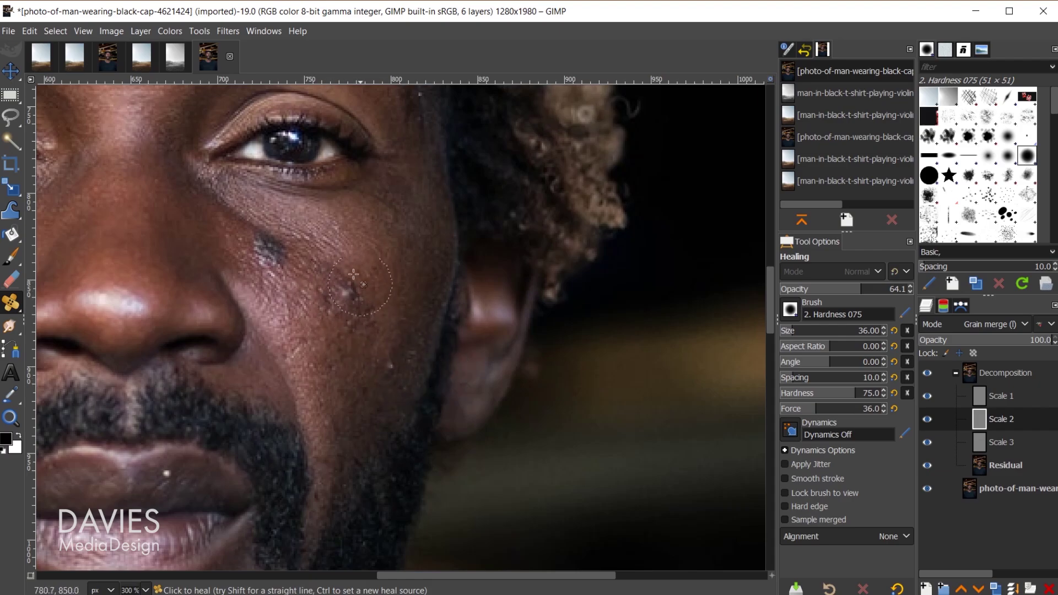
# - Heal two light cheek blemishes on the Residual layer with a 20 px brush from clean skin
pyautogui.click(980, 465)
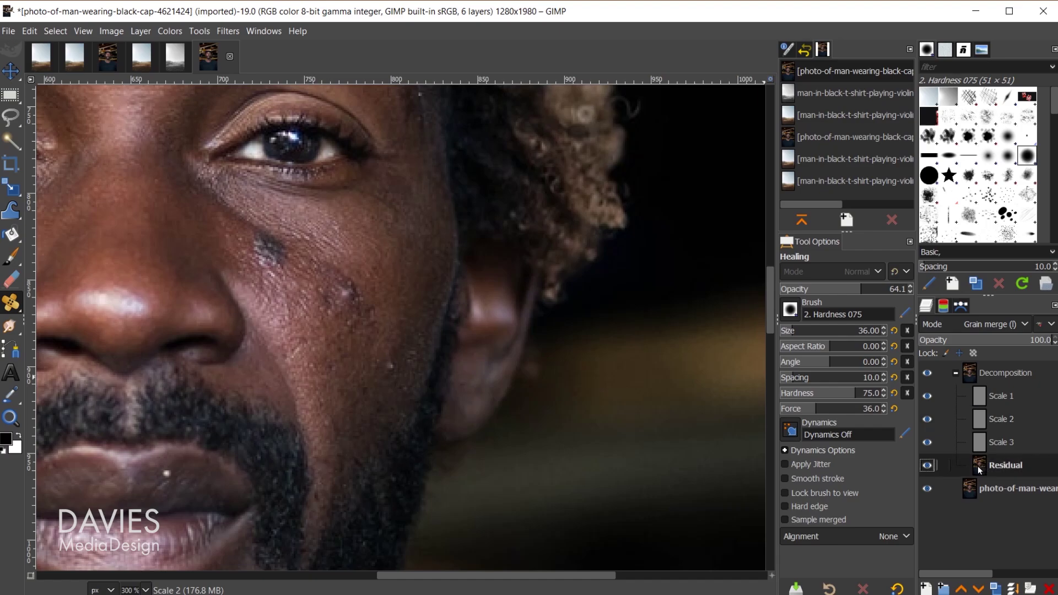
pyautogui.keyDown('ctrl'); pyautogui.click(397, 288); pyautogui.keyUp('ctrl')
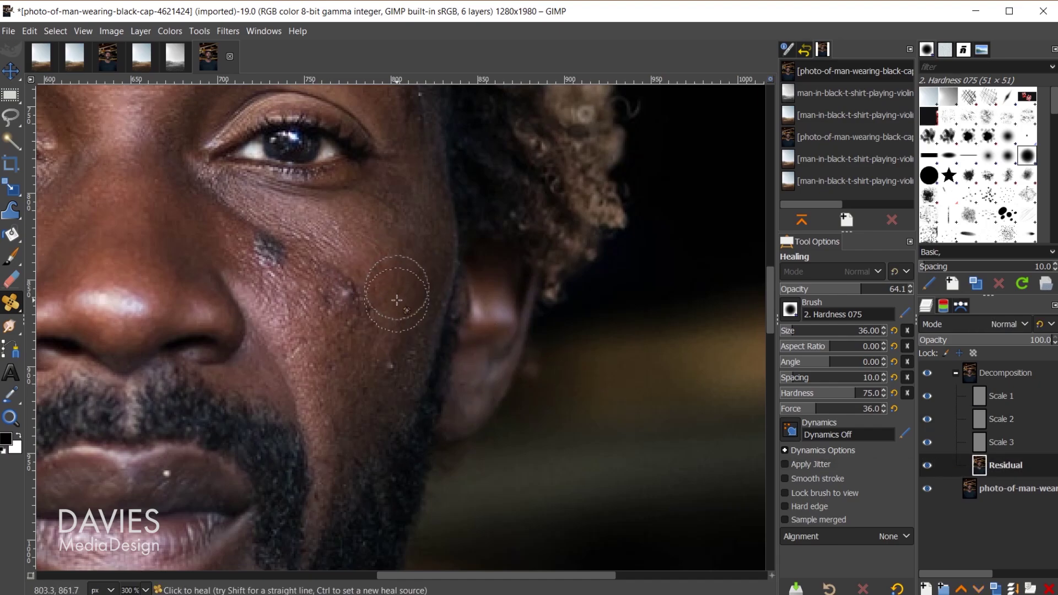
pyautogui.press('[')
pyautogui.press('[')
pyautogui.press('[')
pyautogui.press('[')
pyautogui.press('[')
pyautogui.press('[')
pyautogui.press('[')
pyautogui.press('[')
pyautogui.press('[')
pyautogui.press('[')
pyautogui.press('[')
pyautogui.press('[')
pyautogui.press('[')
pyautogui.press('[')
pyautogui.press('[')
pyautogui.press('[')
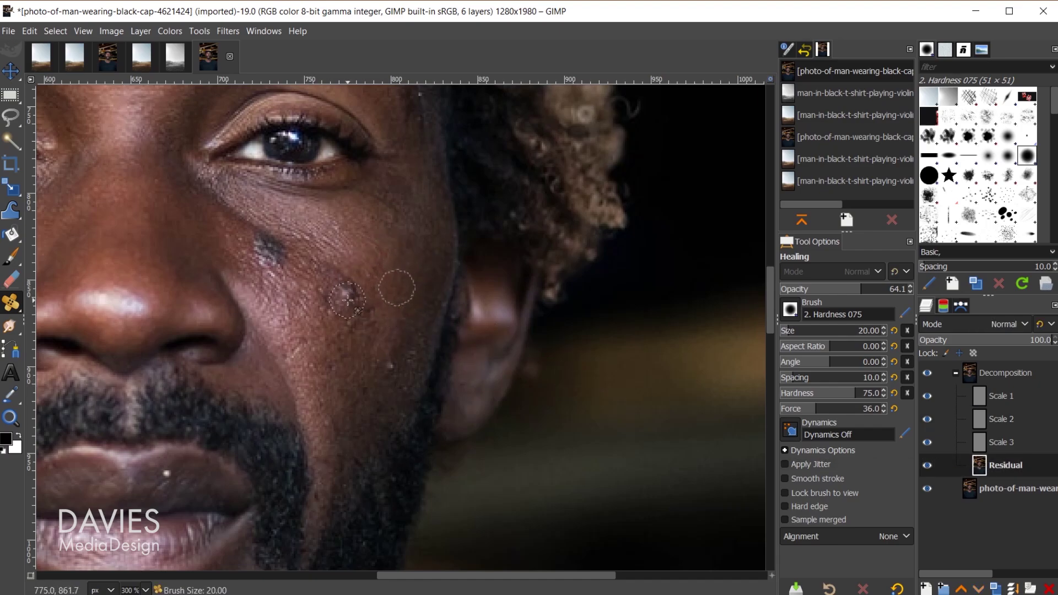
pyautogui.moveTo(348, 299)
pyautogui.mouseDown()
pyautogui.moveTo(321, 275)
pyautogui.moveTo(358, 295)
pyautogui.mouseUp()
pyautogui.moveTo(374, 329); pyautogui.dragTo(365, 303)
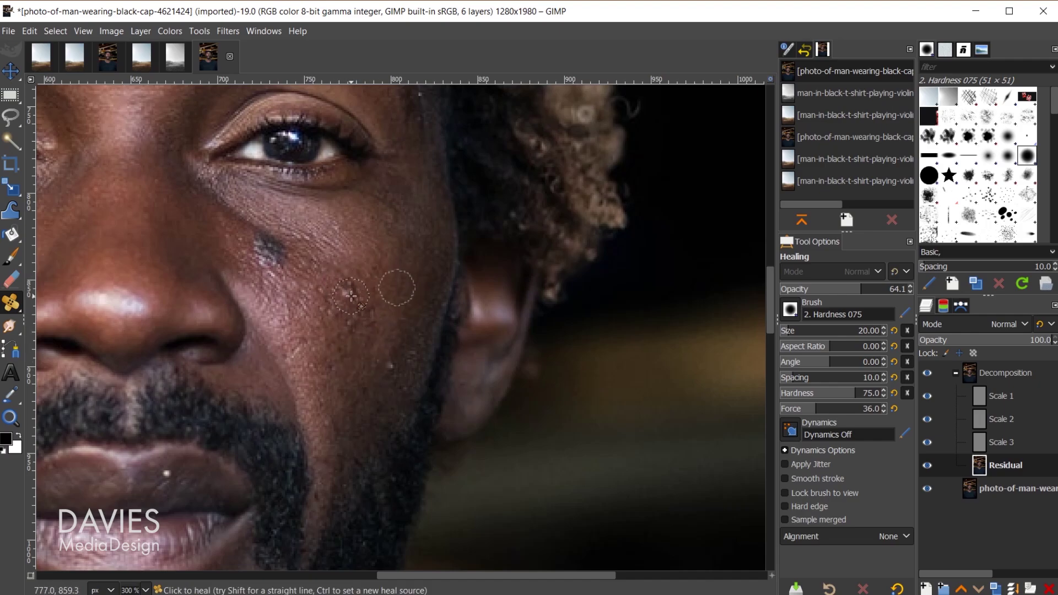
# - Smooth the cheek blemishes on the Scale 2 detail layer
pyautogui.press('pageup')
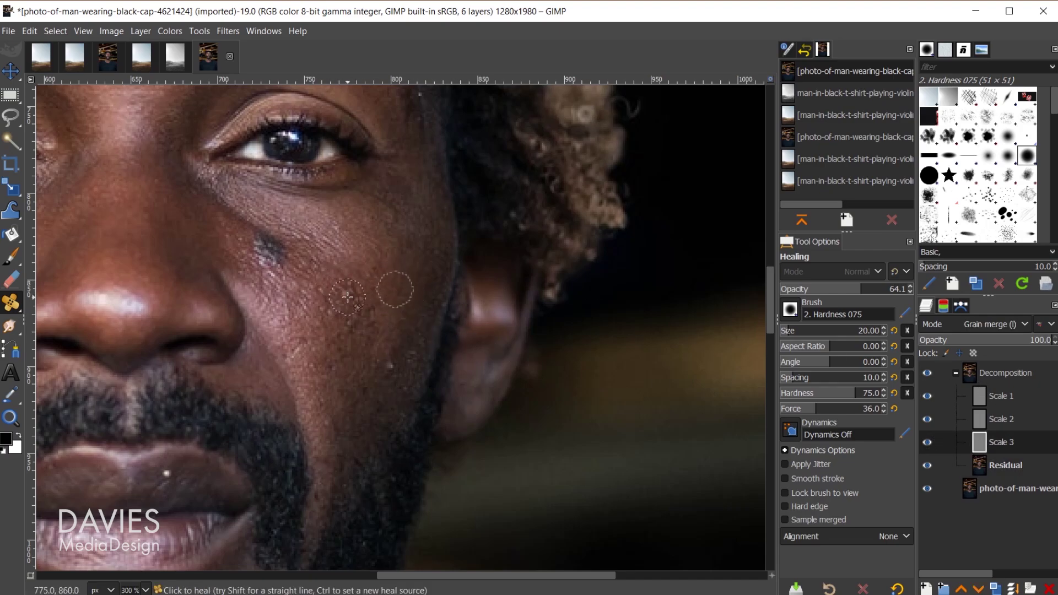
pyautogui.click(977, 419)
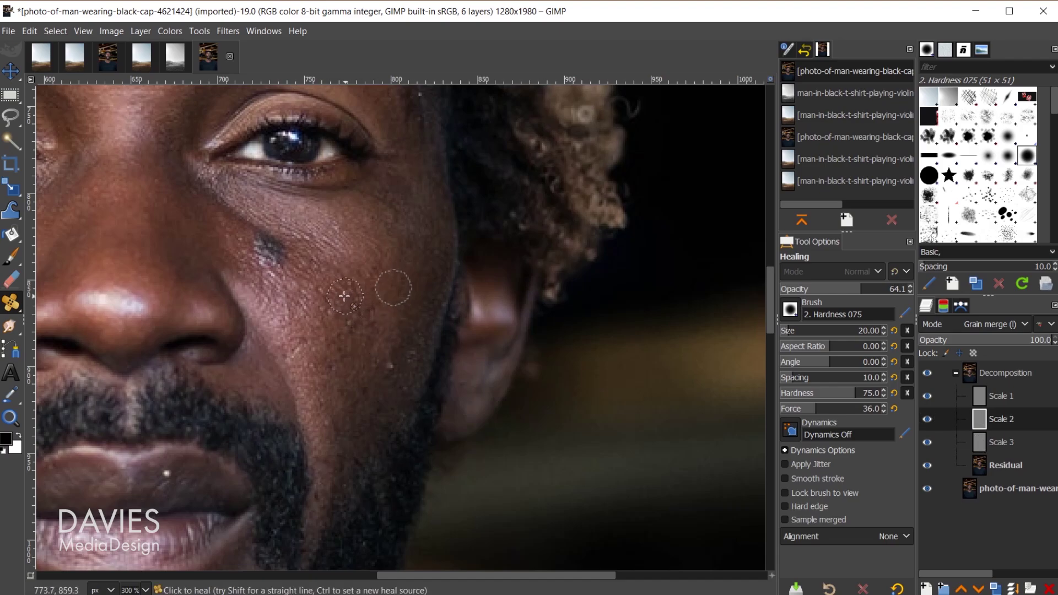
pyautogui.moveTo(344, 288)
pyautogui.mouseDown()
pyautogui.moveTo(380, 301)
pyautogui.moveTo(355, 314)
pyautogui.mouseUp()
# - Heal the dark spot under the eye on the Residual layer
pyautogui.click(992, 465)
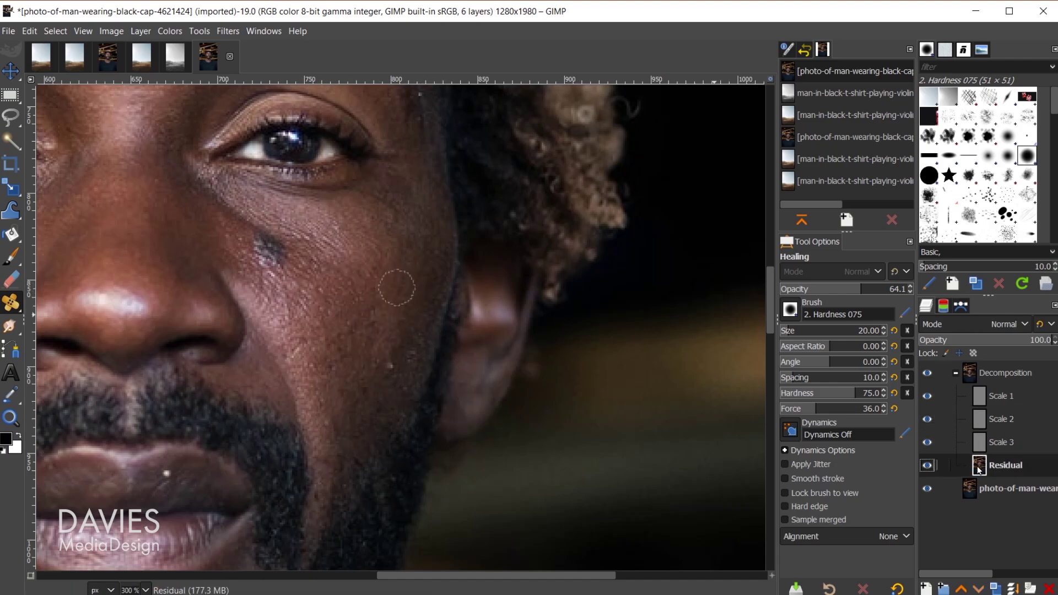
pyautogui.keyDown('ctrl'); pyautogui.click(332, 286); pyautogui.keyUp('ctrl')
pyautogui.click(267, 253)
pyautogui.moveTo(267, 253); pyautogui.dragTo(260, 245)
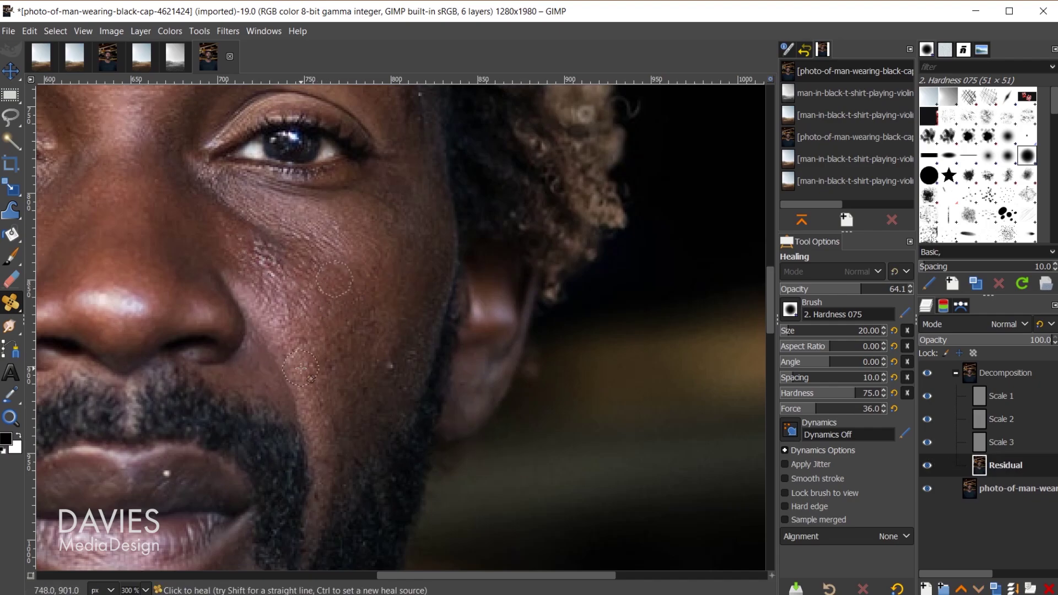
pyautogui.scroll(-2, 187, 367)
pyautogui.scroll(-3, 292, 568)
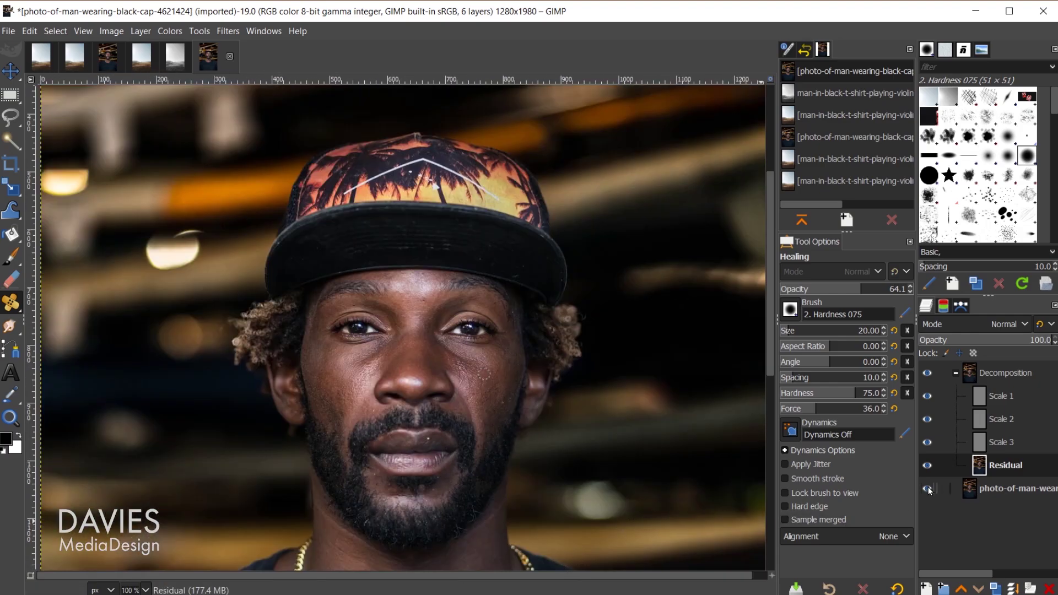
# - Hide the Decomposition group to compare with the original, then switch to the Move tool
pyautogui.keyDown('shift'); pyautogui.click(928, 488); pyautogui.keyUp('shift')
pyautogui.press('m')
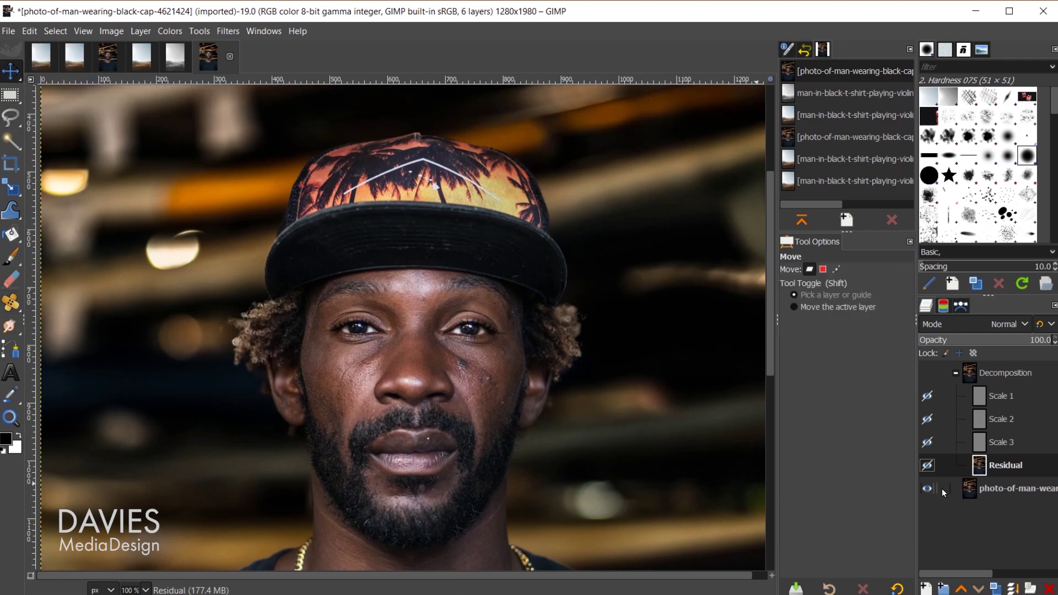